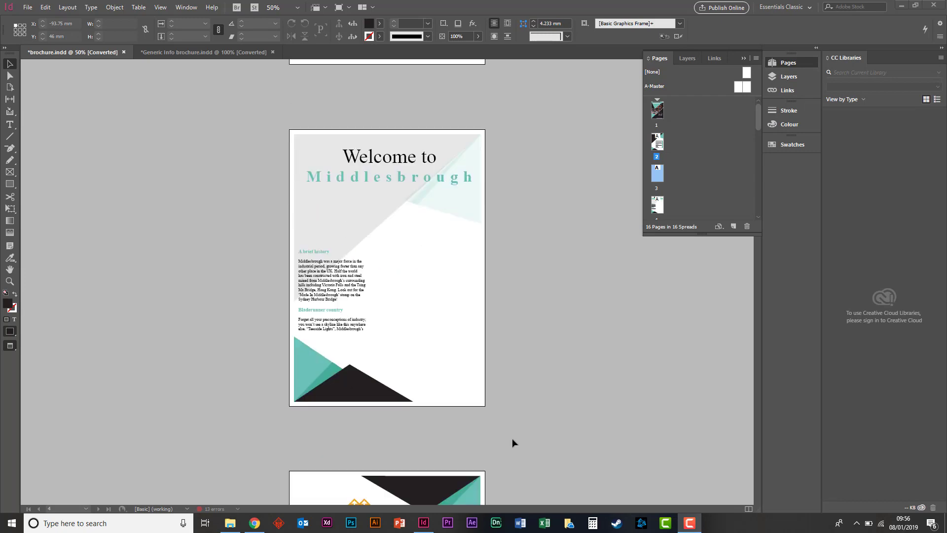
Examine the brochure's single-page layout from the cover to the Middlesbrough pages, including the text frames on page 5
{"action": "left_click", "coordinate": [338, 334]}
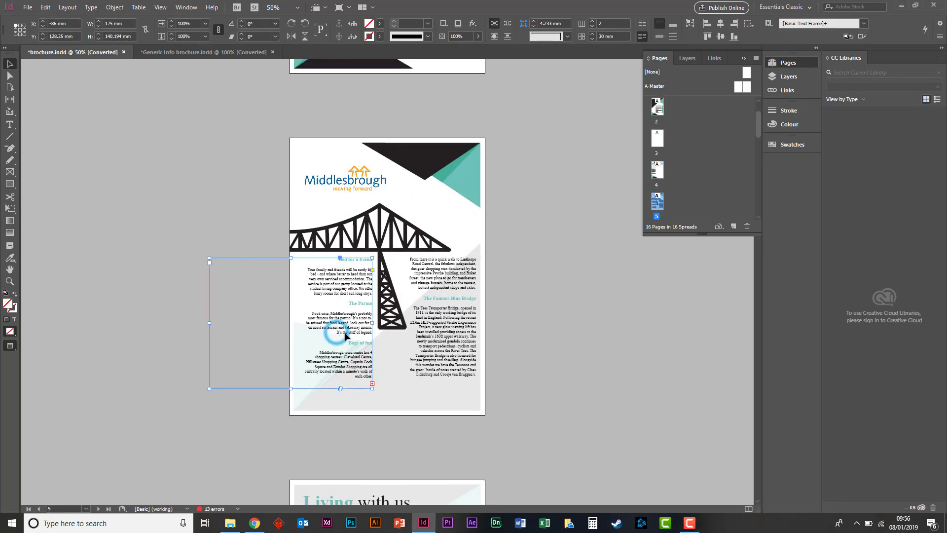
{"action": "left_click", "coordinate": [448, 332]}
{"action": "left_click", "coordinate": [339, 335]}
{"action": "left_click", "coordinate": [438, 332]}
{"action": "scroll", "coordinate": [438, 338], "scroll_direction": "up", "scroll_amount": 15}
{"action": "scroll", "coordinate": [438, 338], "scroll_direction": "up", "scroll_amount": 15}
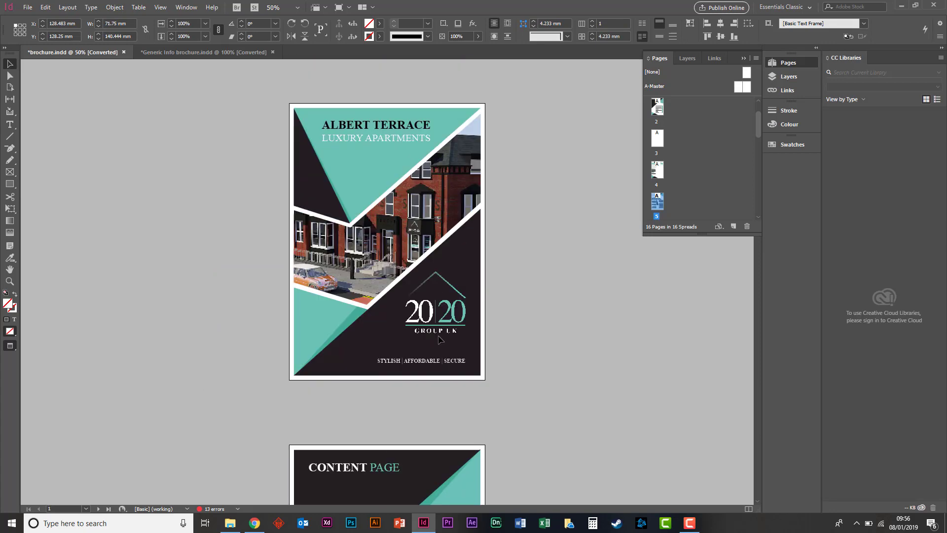
{"action": "left_click", "coordinate": [542, 307]}
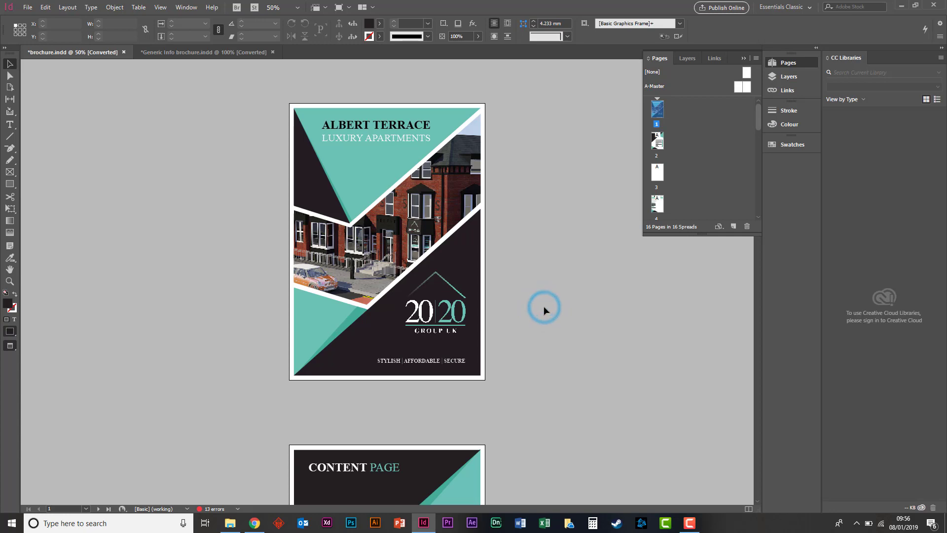
{"action": "scroll", "coordinate": [531, 365], "scroll_direction": "down", "scroll_amount": 3}
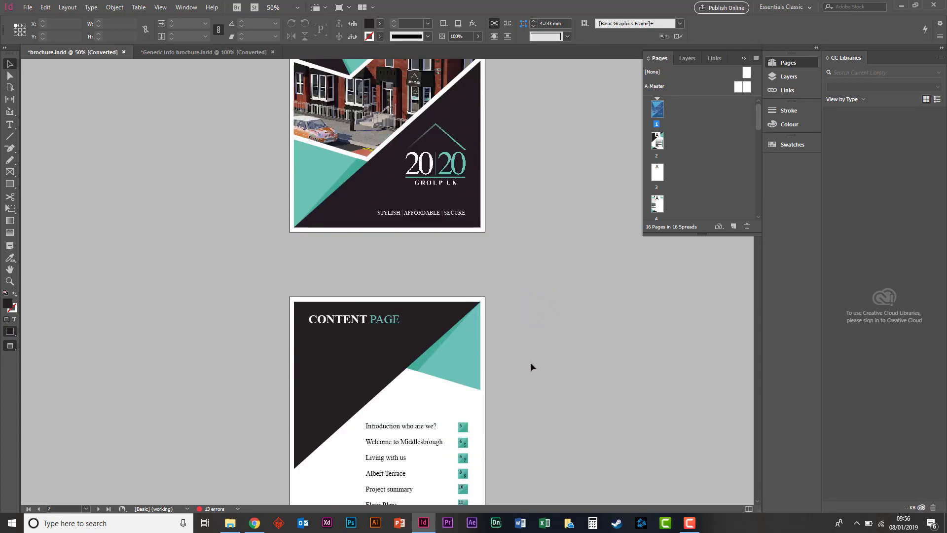
{"action": "scroll", "coordinate": [391, 387], "scroll_direction": "down", "scroll_amount": 10}
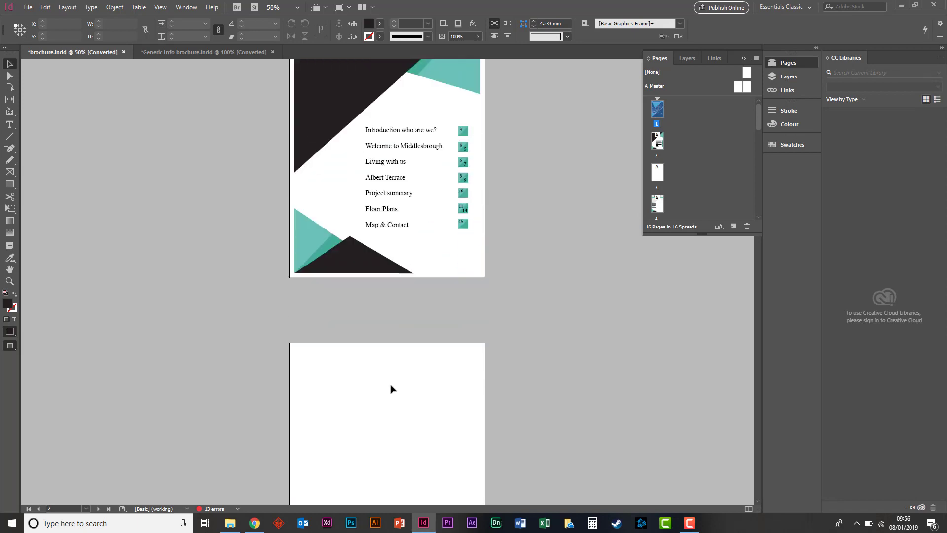
{"action": "scroll", "coordinate": [390, 389], "scroll_direction": "down", "scroll_amount": 11}
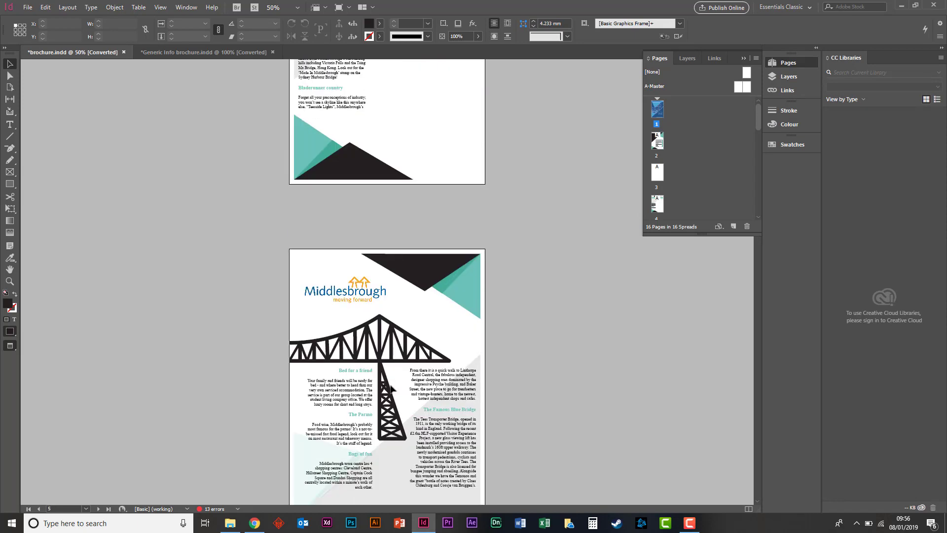
{"action": "scroll", "coordinate": [390, 389], "scroll_direction": "up", "scroll_amount": 20}
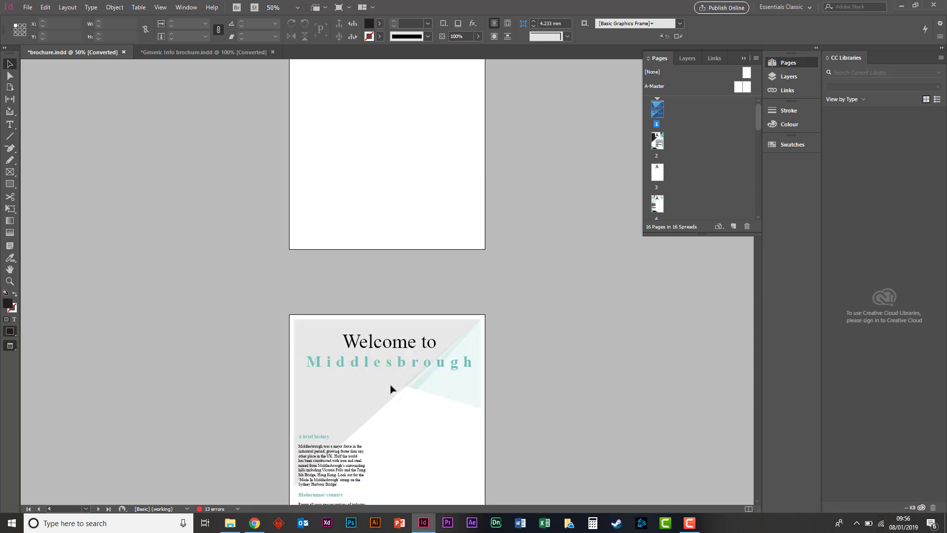
{"action": "scroll", "coordinate": [391, 387], "scroll_direction": "up", "scroll_amount": 4}
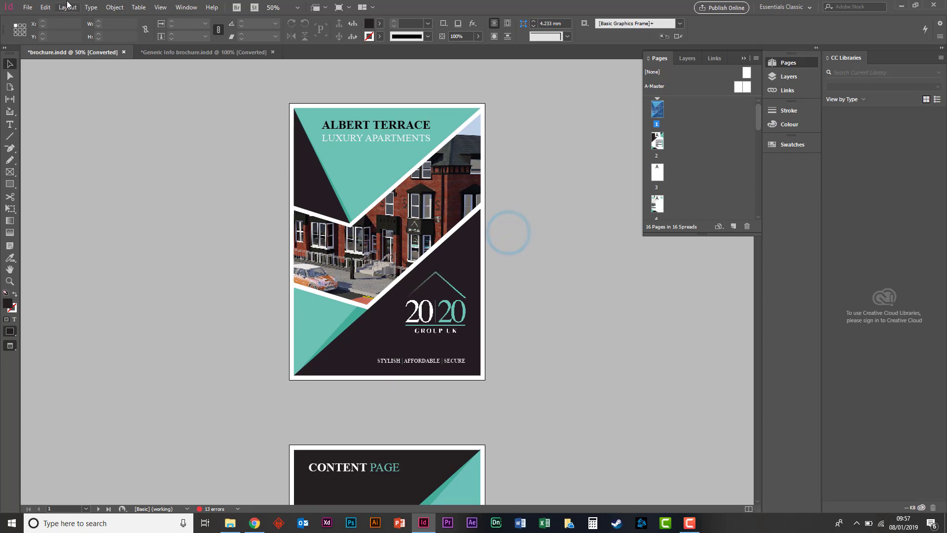
Turn on facing pages for the brochure in the document setup
{"action": "left_click", "coordinate": [27, 7]}
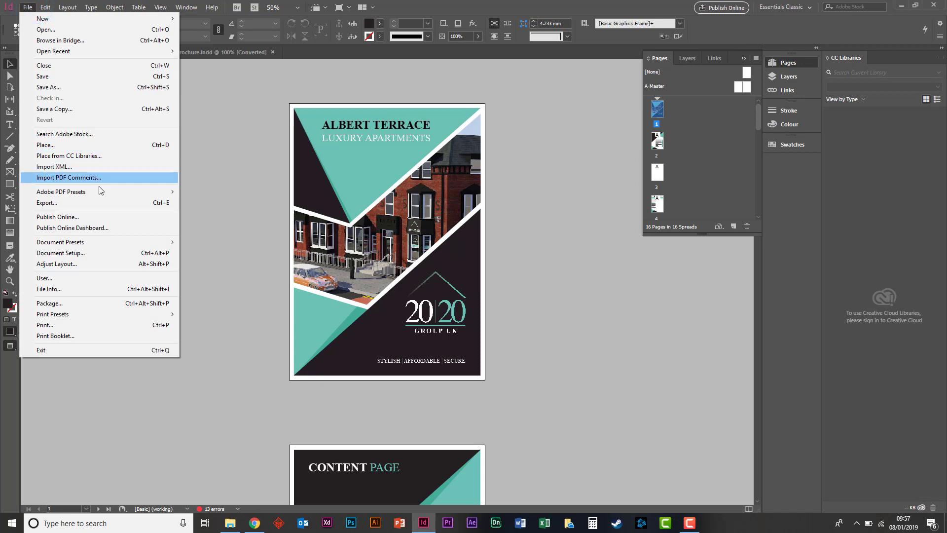
{"action": "left_click", "coordinate": [101, 253]}
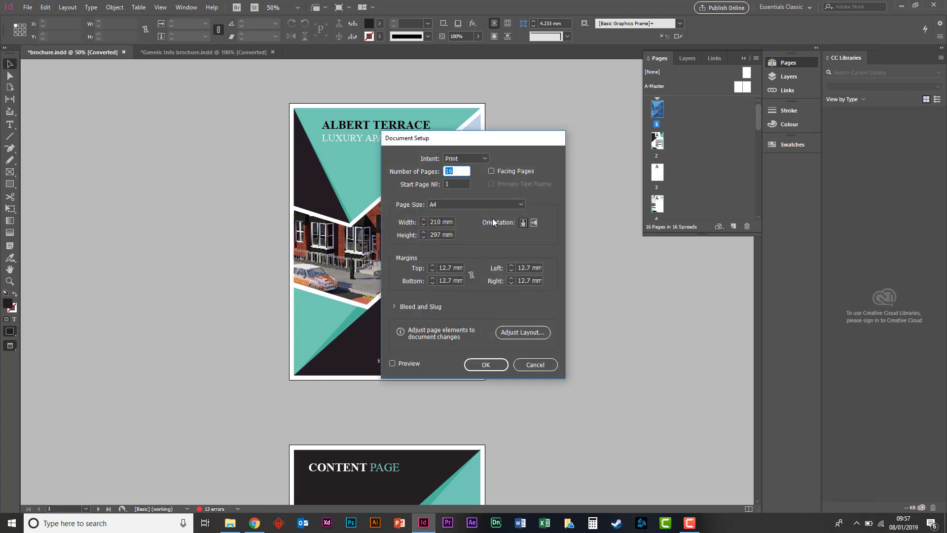
{"action": "left_click", "coordinate": [492, 172]}
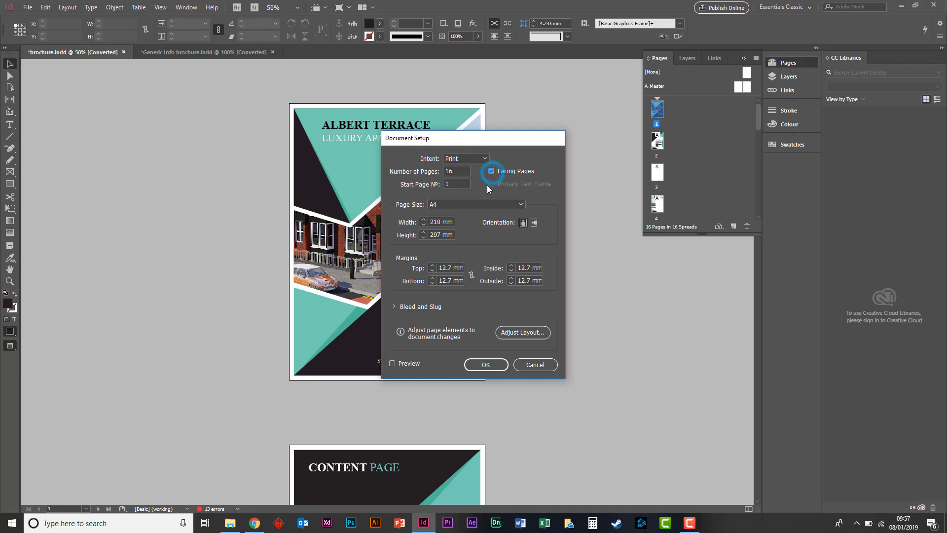
{"action": "left_click", "coordinate": [496, 365]}
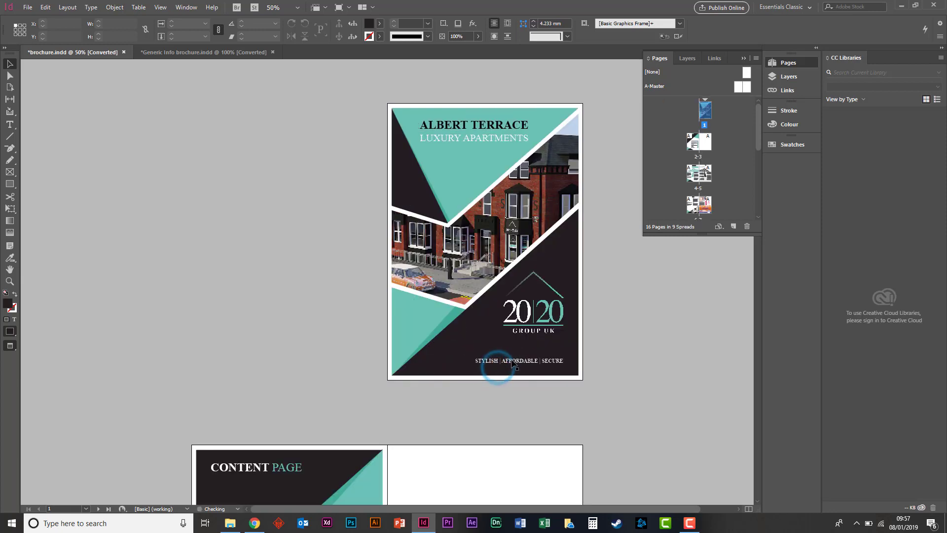
Examine how the cover, content page, Middlesbrough and Living with us pages pair up as spreads
{"action": "scroll", "coordinate": [522, 359], "scroll_direction": "down", "scroll_amount": 8}
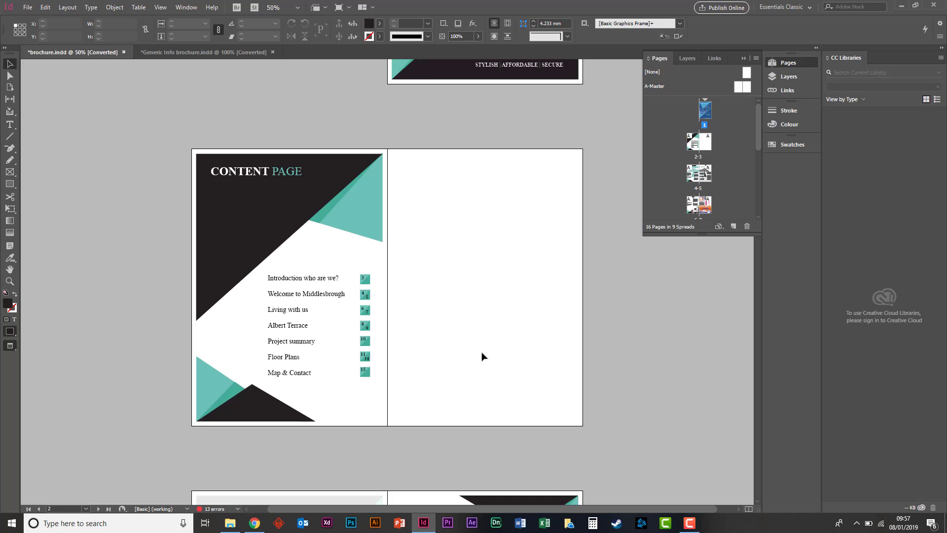
{"action": "scroll", "coordinate": [482, 356], "scroll_direction": "up", "scroll_amount": 5}
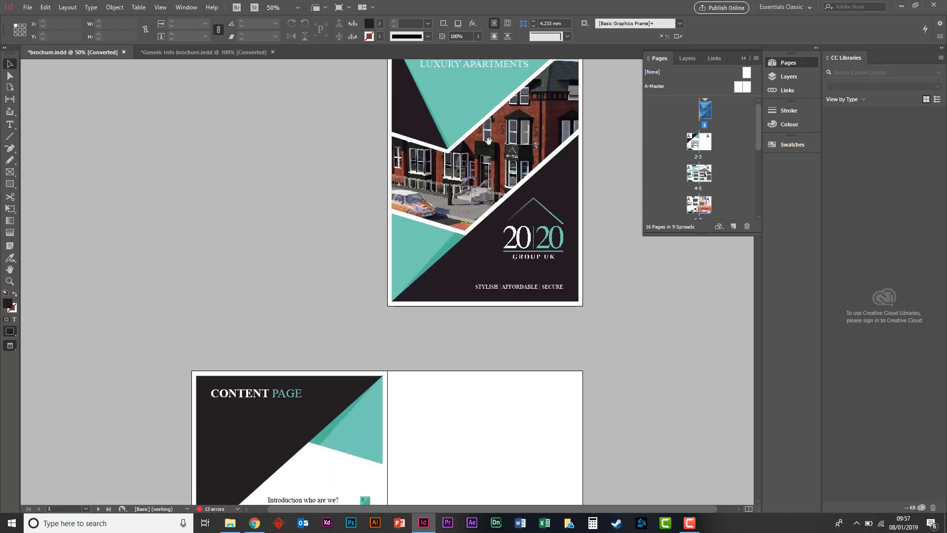
{"action": "scroll", "coordinate": [418, 303], "scroll_direction": "down", "scroll_amount": 3}
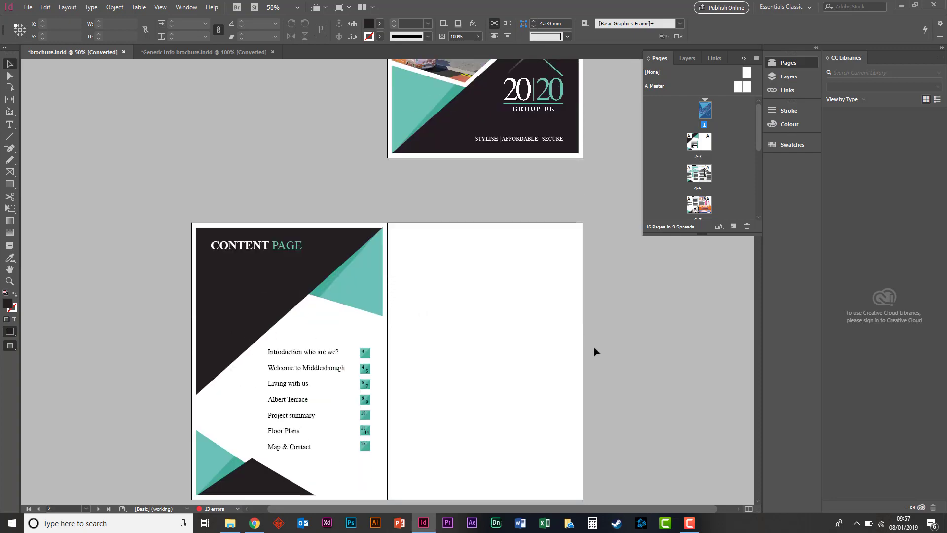
{"action": "scroll", "coordinate": [444, 281], "scroll_direction": "down", "scroll_amount": 3}
{"action": "scroll", "coordinate": [320, 397], "scroll_direction": "down", "scroll_amount": 3}
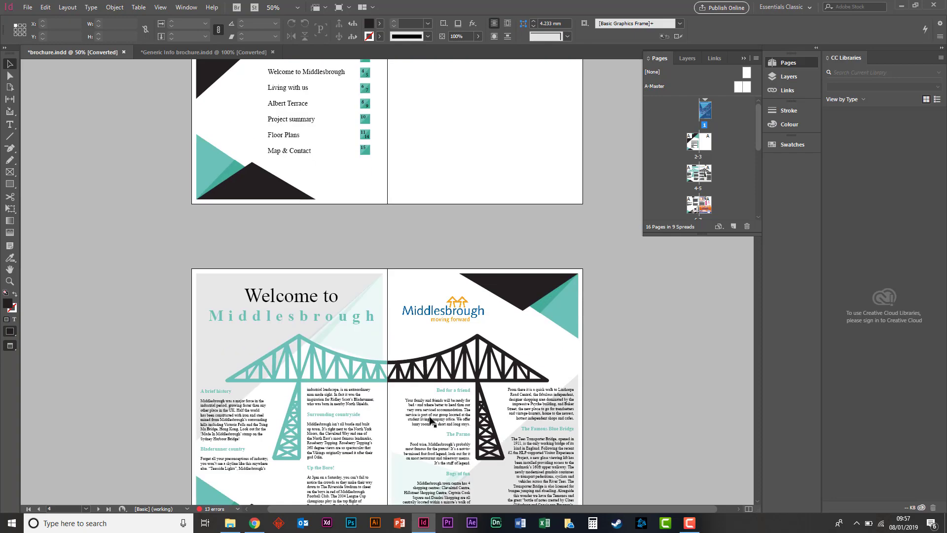
{"action": "scroll", "coordinate": [432, 423], "scroll_direction": "down", "scroll_amount": 3}
{"action": "scroll", "coordinate": [442, 409], "scroll_direction": "down", "scroll_amount": 4}
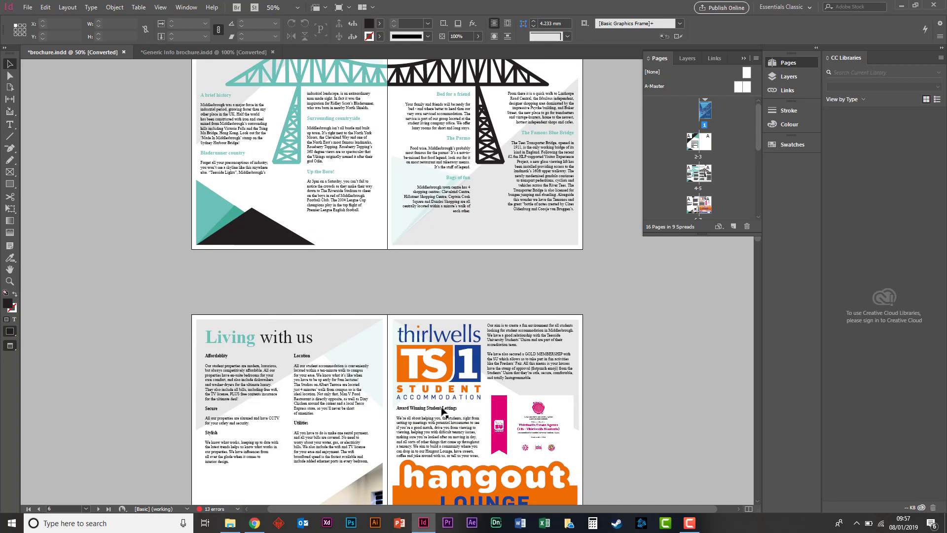
{"action": "scroll", "coordinate": [443, 411], "scroll_direction": "down", "scroll_amount": 1}
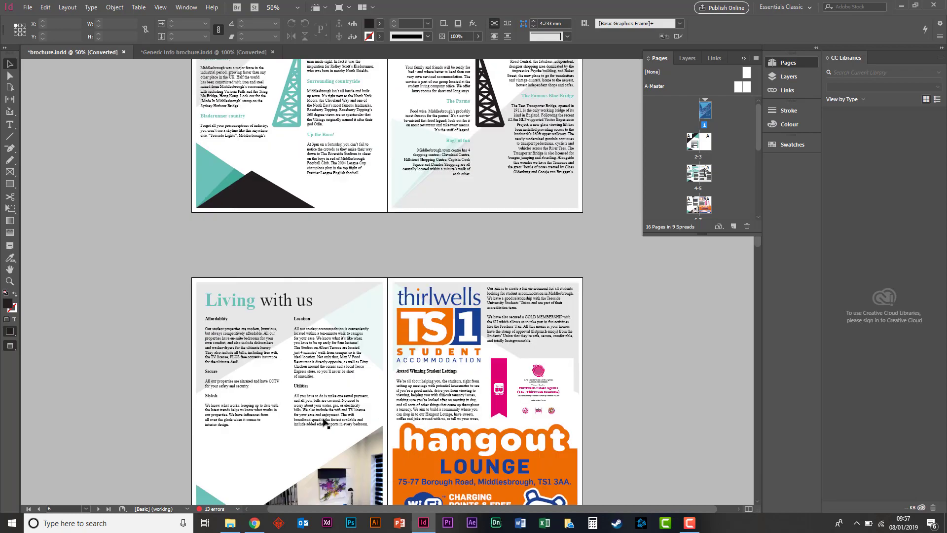
{"action": "scroll", "coordinate": [322, 425], "scroll_direction": "down", "scroll_amount": 5}
{"action": "scroll", "coordinate": [321, 427], "scroll_direction": "up", "scroll_amount": 12}
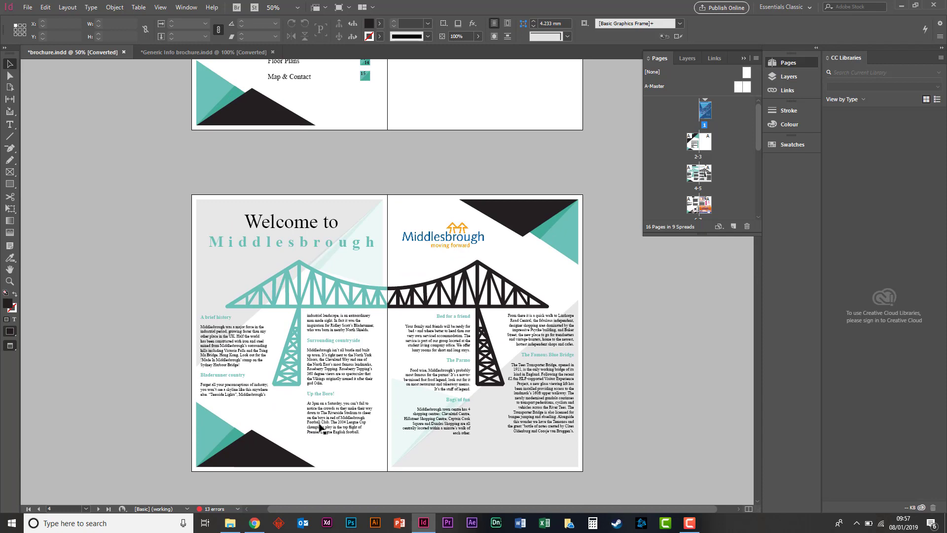
{"action": "scroll", "coordinate": [320, 427], "scroll_direction": "up", "scroll_amount": 15}
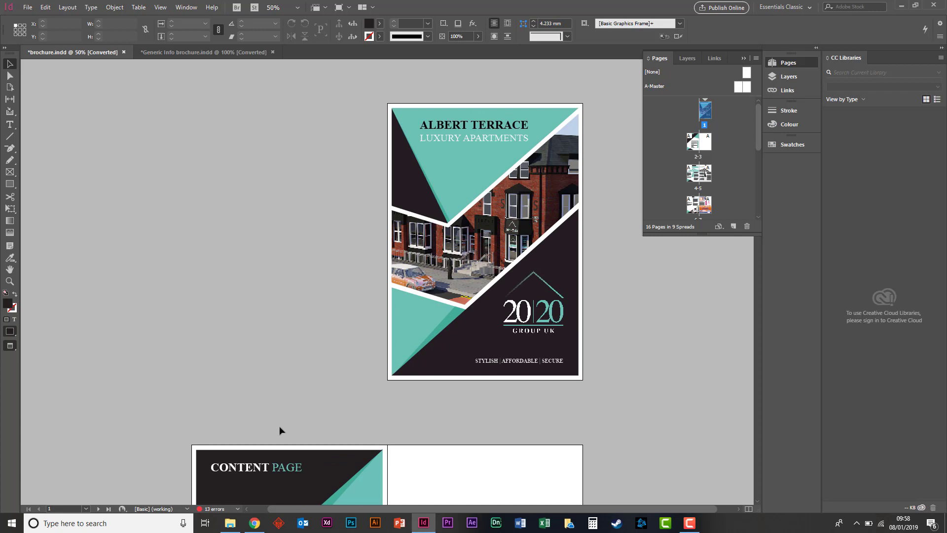
Review the spreads through the building image, project summary, floor plans and map, and return to the cover
{"action": "scroll", "coordinate": [293, 415], "scroll_direction": "down", "scroll_amount": 6}
{"action": "scroll", "coordinate": [291, 419], "scroll_direction": "up", "scroll_amount": 6}
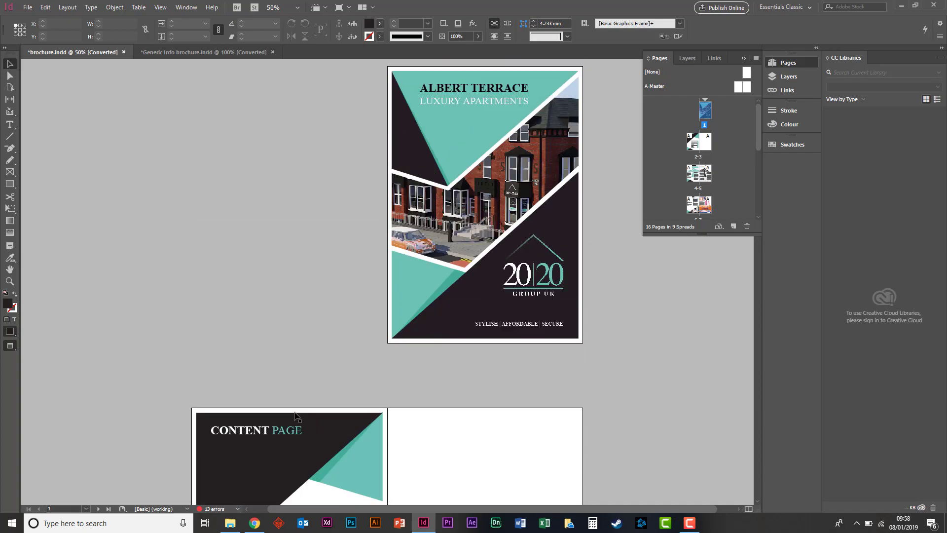
{"action": "scroll", "coordinate": [290, 434], "scroll_direction": "down", "scroll_amount": 15}
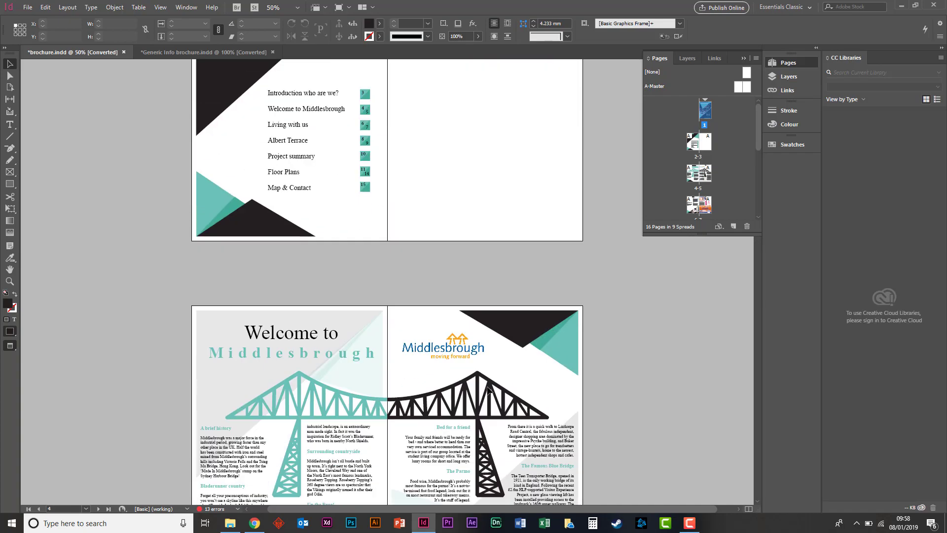
{"action": "scroll", "coordinate": [487, 390], "scroll_direction": "down", "scroll_amount": 15}
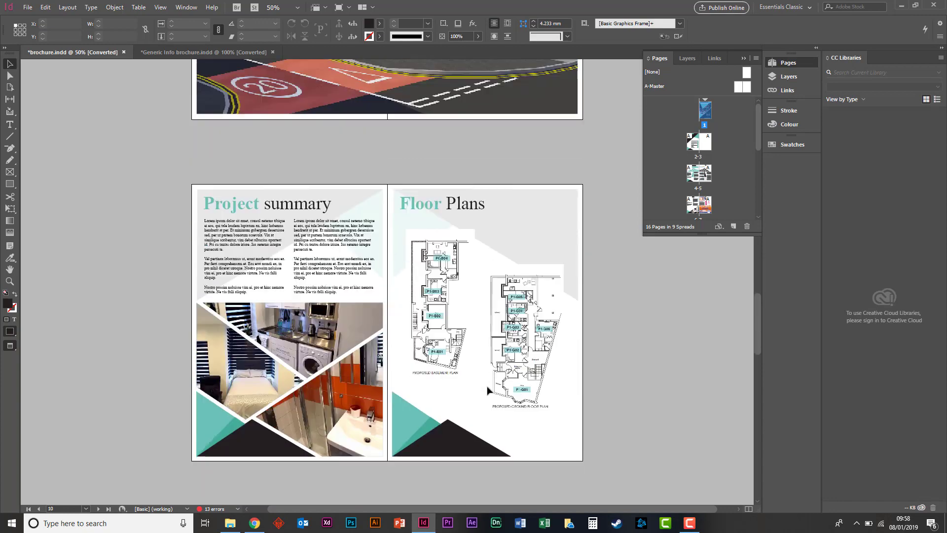
{"action": "scroll", "coordinate": [488, 390], "scroll_direction": "up", "scroll_amount": 5}
{"action": "scroll", "coordinate": [488, 390], "scroll_direction": "up", "scroll_amount": 1}
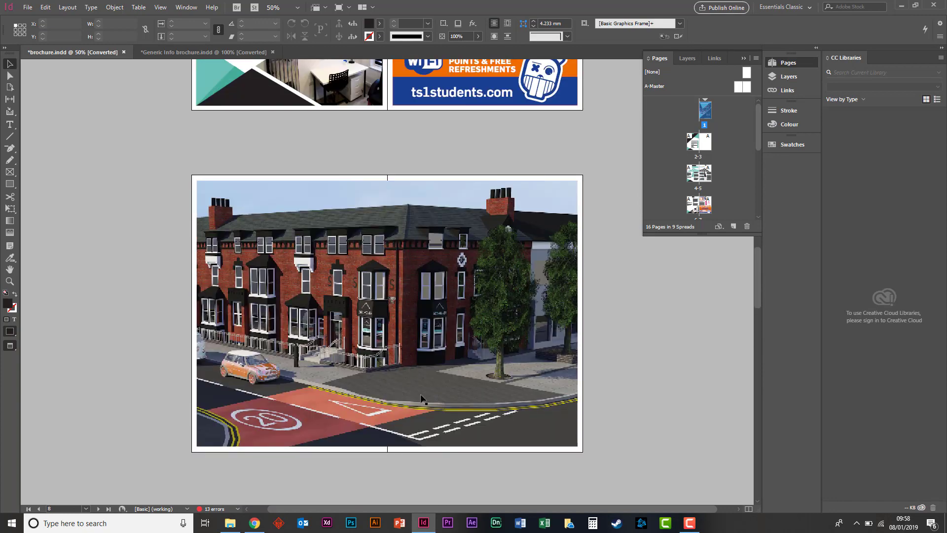
{"action": "scroll", "coordinate": [422, 397], "scroll_direction": "down", "scroll_amount": 20}
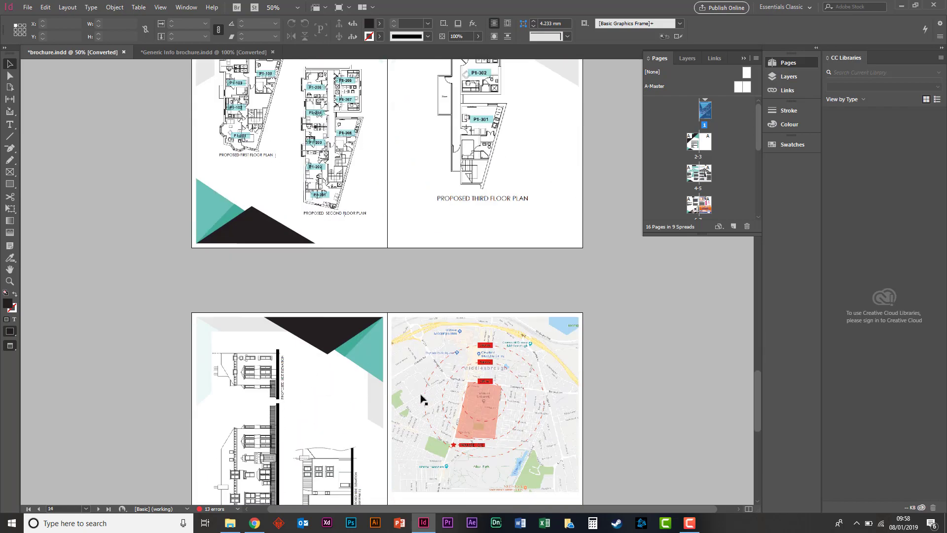
{"action": "scroll", "coordinate": [422, 397], "scroll_direction": "up", "scroll_amount": 9}
{"action": "scroll", "coordinate": [422, 398], "scroll_direction": "up", "scroll_amount": 20}
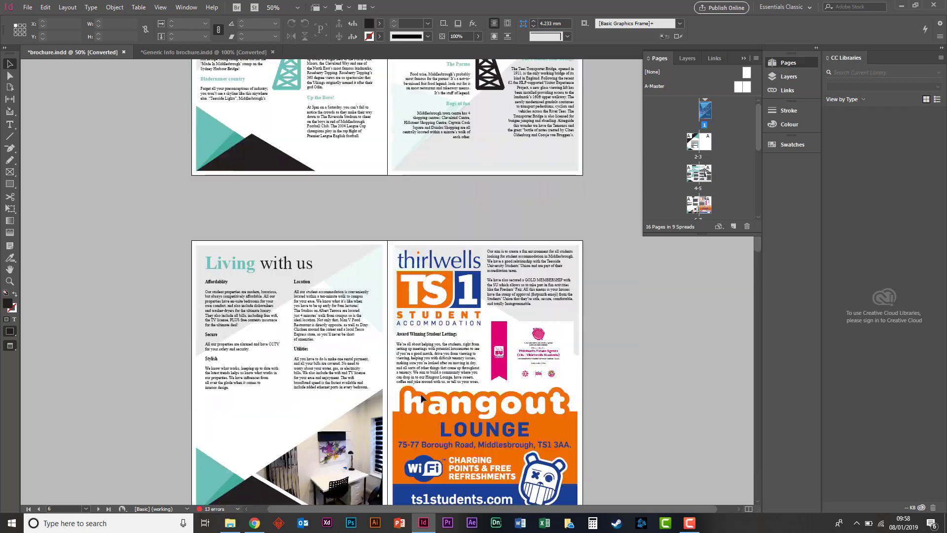
{"action": "scroll", "coordinate": [421, 398], "scroll_direction": "up", "scroll_amount": 8}
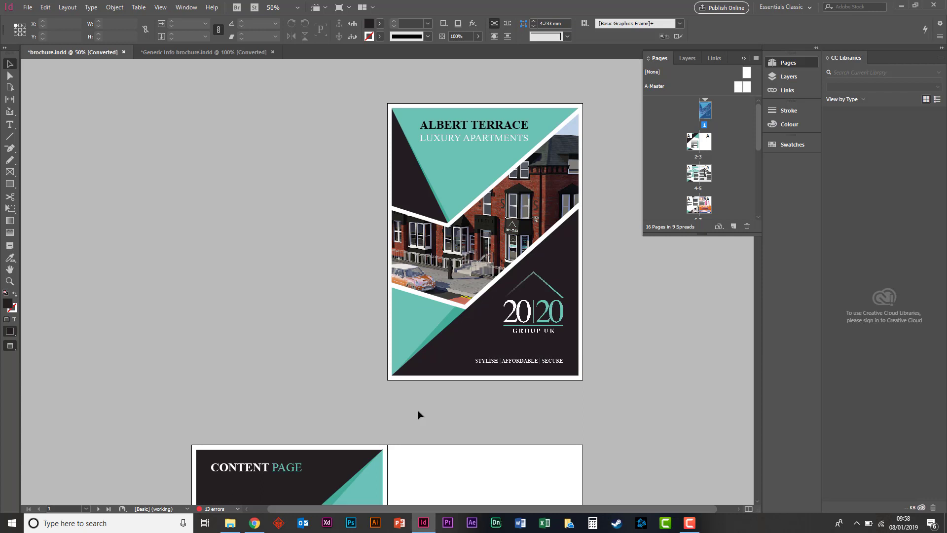
Compare the cover's single-page placement with the content page spread and the Welcome to Middlesbrough spread
{"action": "scroll", "coordinate": [418, 410], "scroll_direction": "down", "scroll_amount": 5}
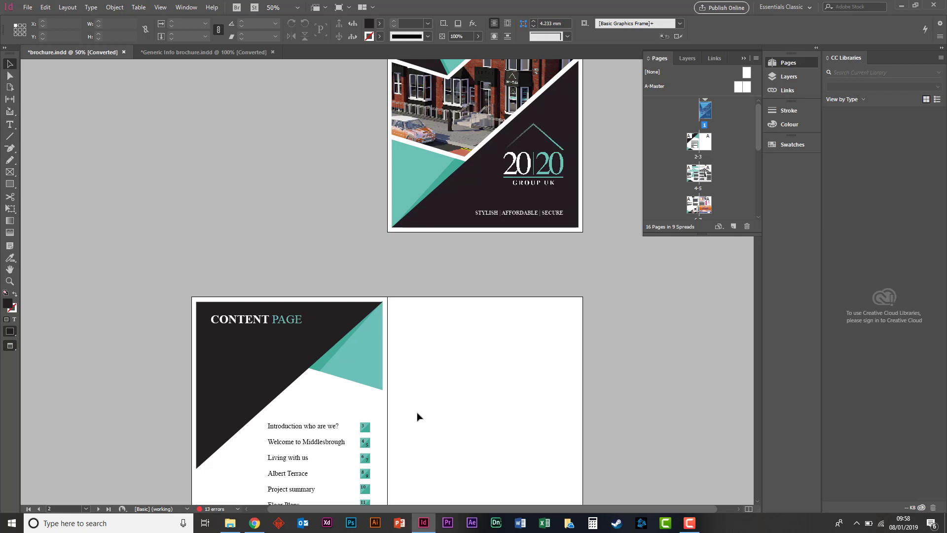
{"action": "scroll", "coordinate": [417, 417], "scroll_direction": "down", "scroll_amount": 3}
{"action": "scroll", "coordinate": [418, 417], "scroll_direction": "down", "scroll_amount": 2}
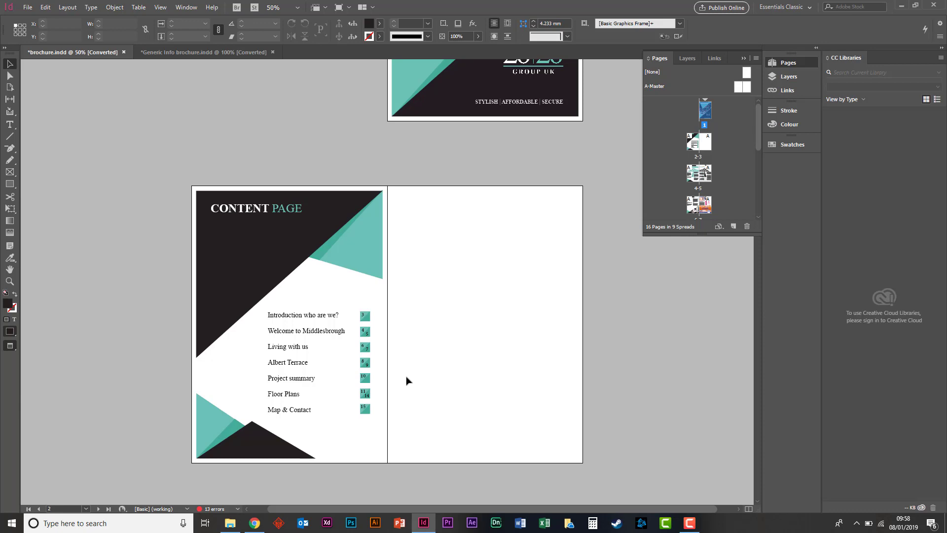
{"action": "scroll", "coordinate": [406, 380], "scroll_direction": "down", "scroll_amount": 5}
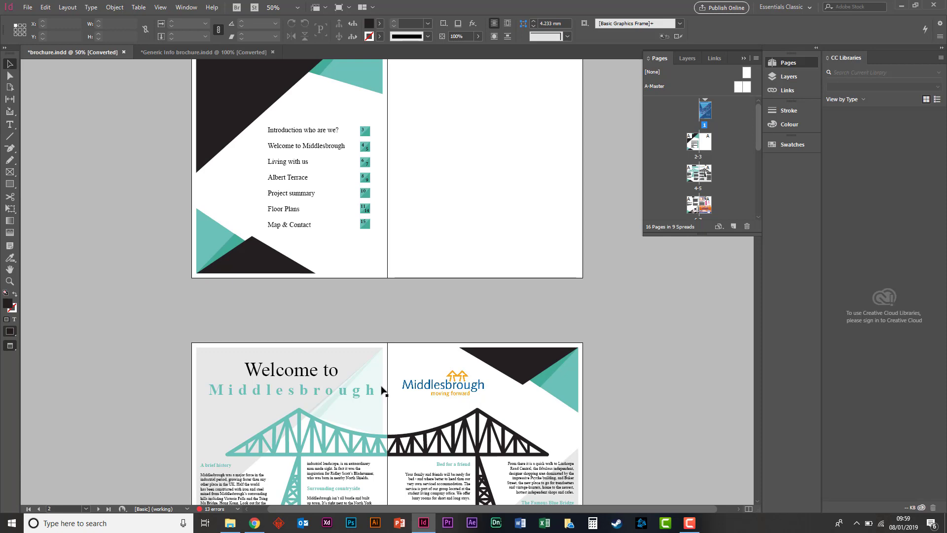
{"action": "scroll", "coordinate": [382, 391], "scroll_direction": "up", "scroll_amount": 5}
{"action": "scroll", "coordinate": [383, 391], "scroll_direction": "up", "scroll_amount": 6}
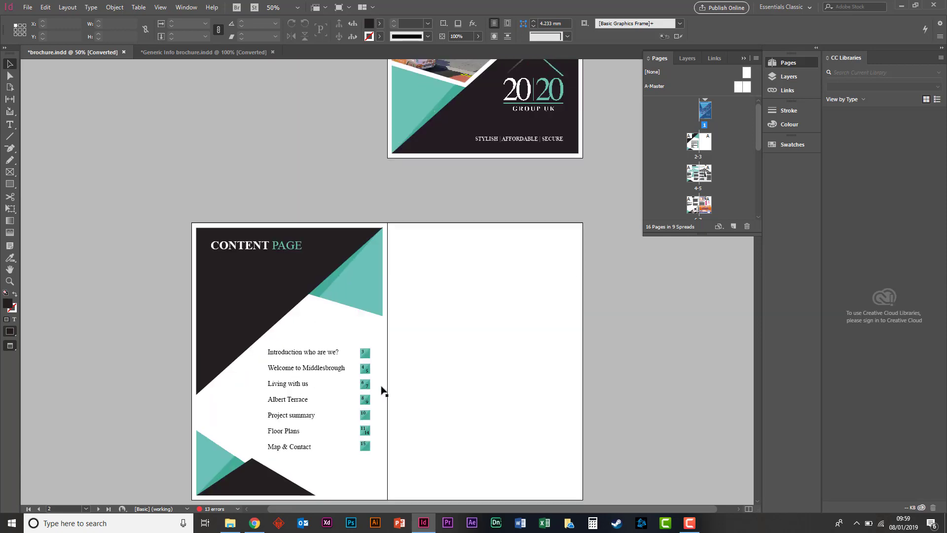
{"action": "scroll", "coordinate": [383, 390], "scroll_direction": "up", "scroll_amount": 1}
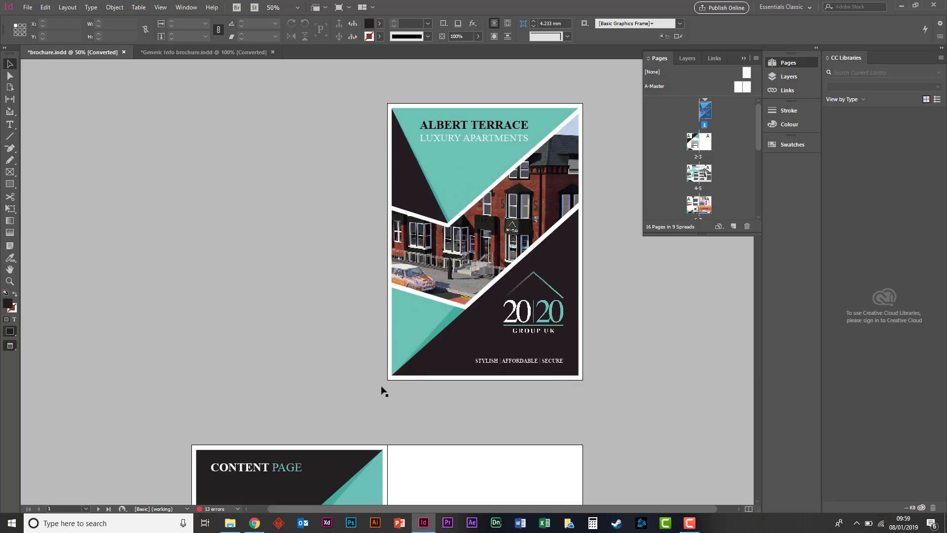
{"action": "scroll", "coordinate": [382, 390], "scroll_direction": "down", "scroll_amount": 20}
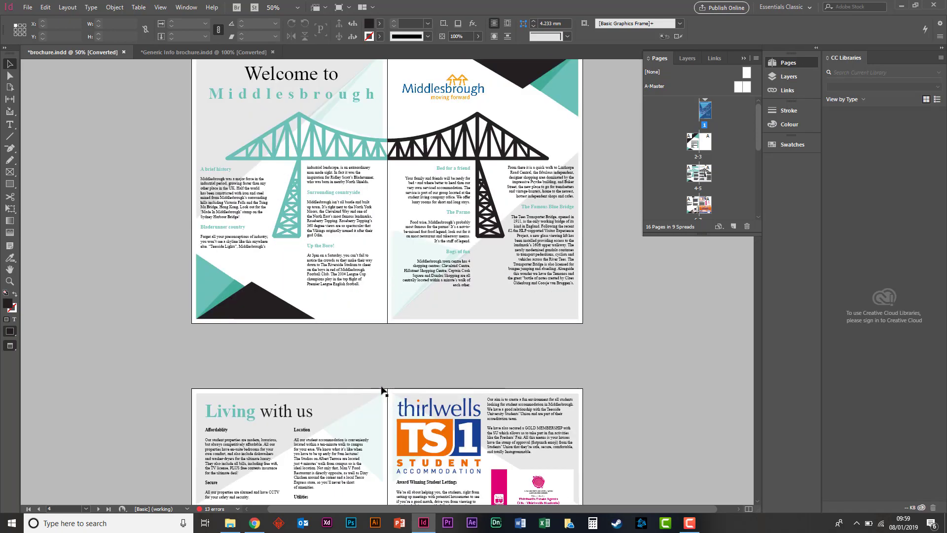
{"action": "scroll", "coordinate": [383, 391], "scroll_direction": "up", "scroll_amount": 3}
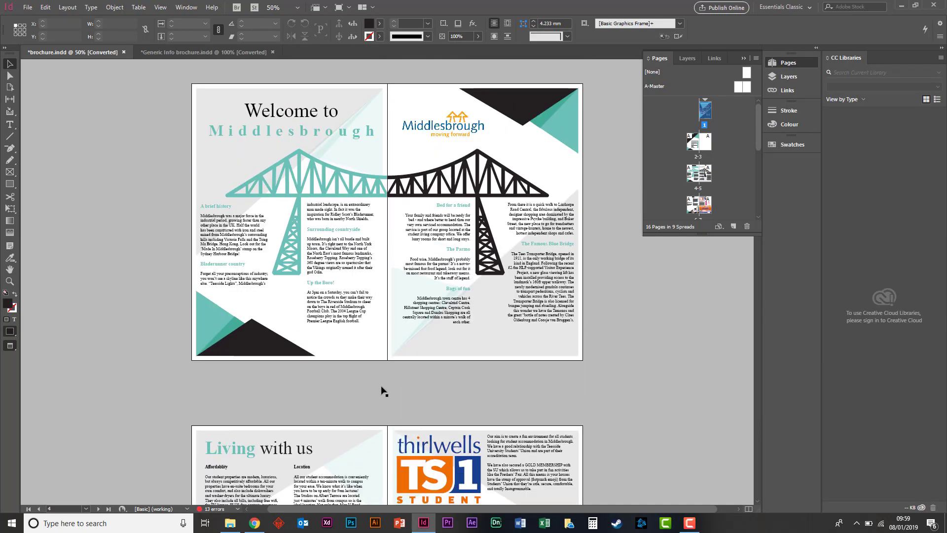
{"action": "scroll", "coordinate": [383, 390], "scroll_direction": "up", "scroll_amount": 2}
{"action": "scroll", "coordinate": [382, 390], "scroll_direction": "up", "scroll_amount": 9}
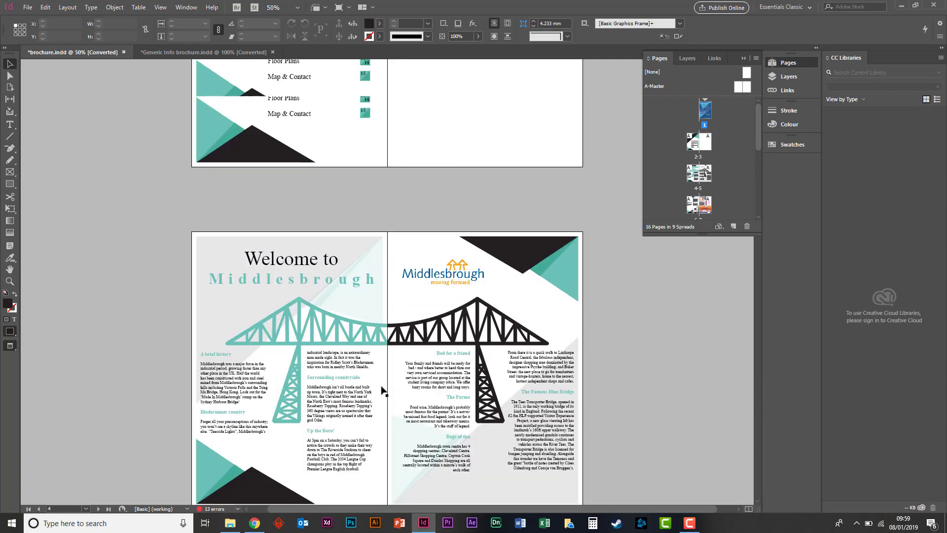
Review the Welcome to Middlesbrough and Living with us spreads, and return to the cover
{"action": "scroll", "coordinate": [383, 391], "scroll_direction": "down", "scroll_amount": 13}
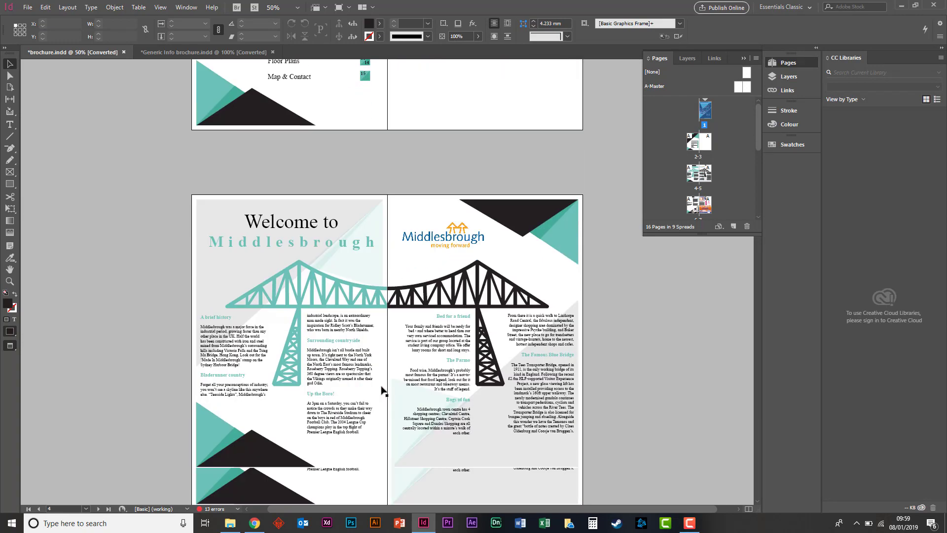
{"action": "scroll", "coordinate": [382, 391], "scroll_direction": "up", "scroll_amount": 2}
{"action": "scroll", "coordinate": [383, 391], "scroll_direction": "down", "scroll_amount": 2}
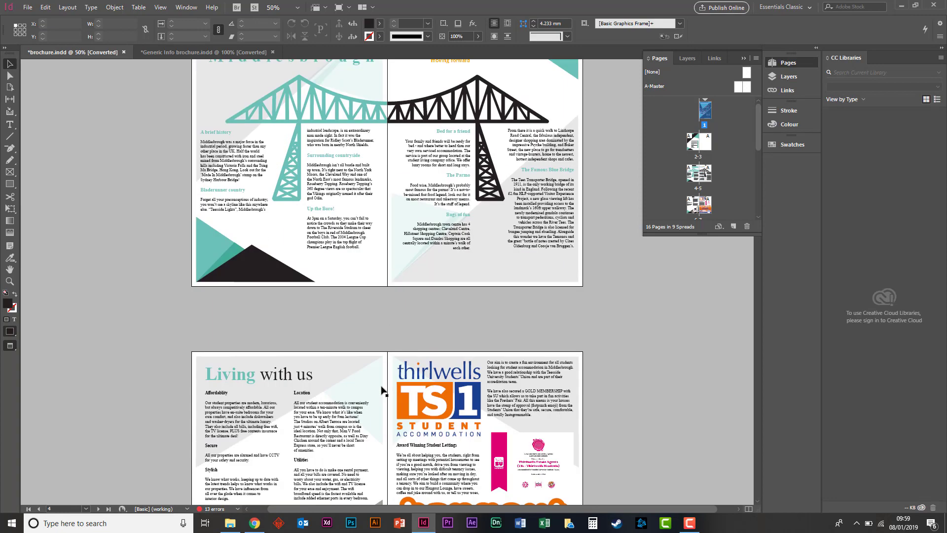
{"action": "scroll", "coordinate": [383, 391], "scroll_direction": "up", "scroll_amount": 3}
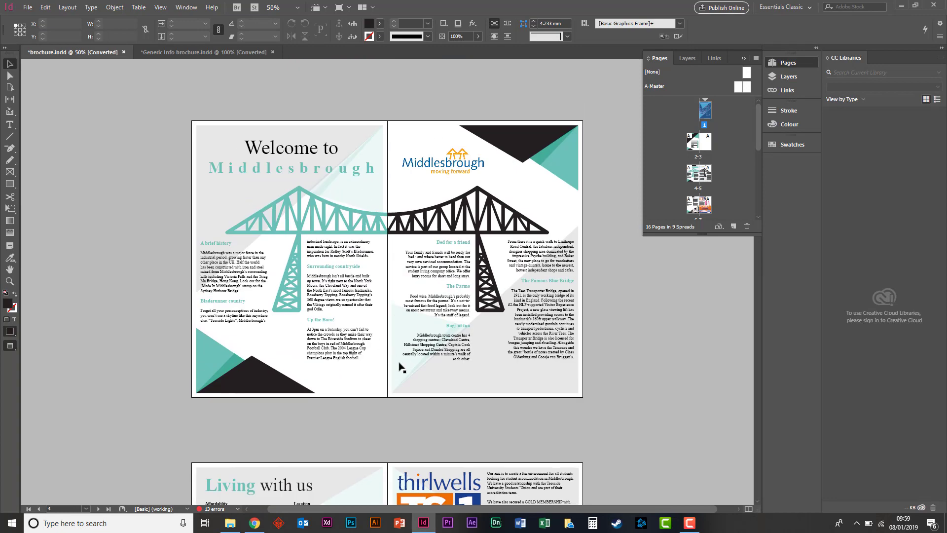
{"action": "scroll", "coordinate": [400, 367], "scroll_direction": "up", "scroll_amount": 18}
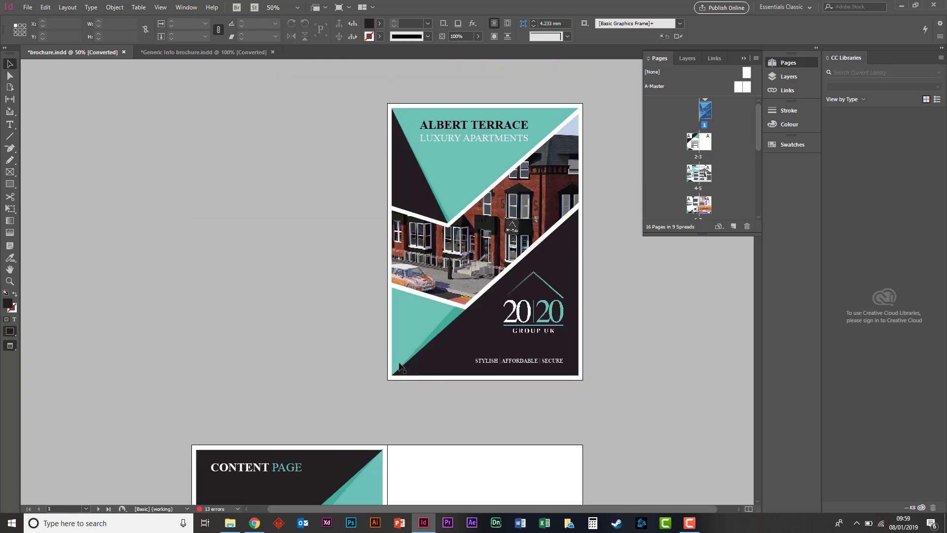
Open the A-Master spread for editing
{"action": "left_click", "coordinate": [735, 87]}
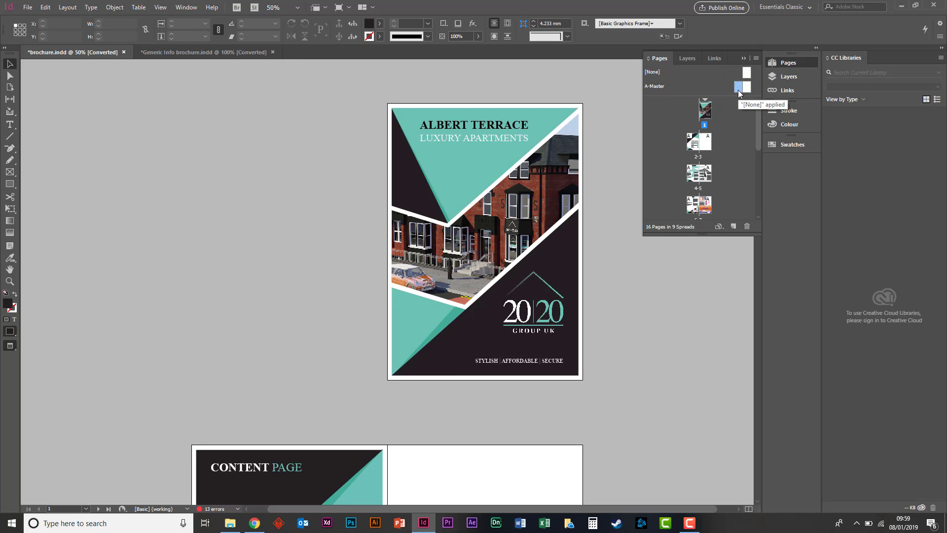
{"action": "left_click", "coordinate": [792, 62]}
{"action": "left_click", "coordinate": [778, 61]}
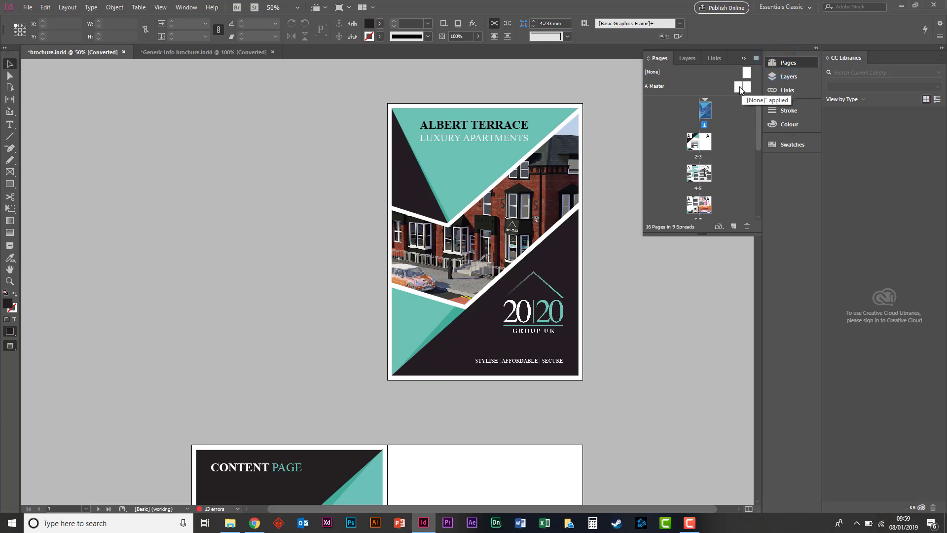
{"action": "double_click", "coordinate": [739, 86]}
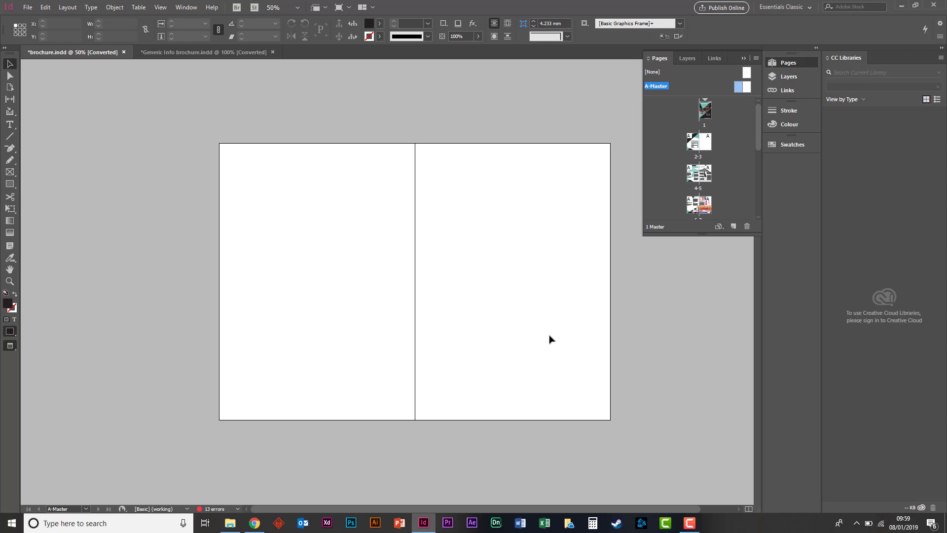
Add a text frame reading "tut" on the lower part of the left A-Master page
{"action": "left_click", "coordinate": [9, 124]}
{"action": "left_click_drag", "start_coordinate": [259, 317], "coordinate": [371, 374]}
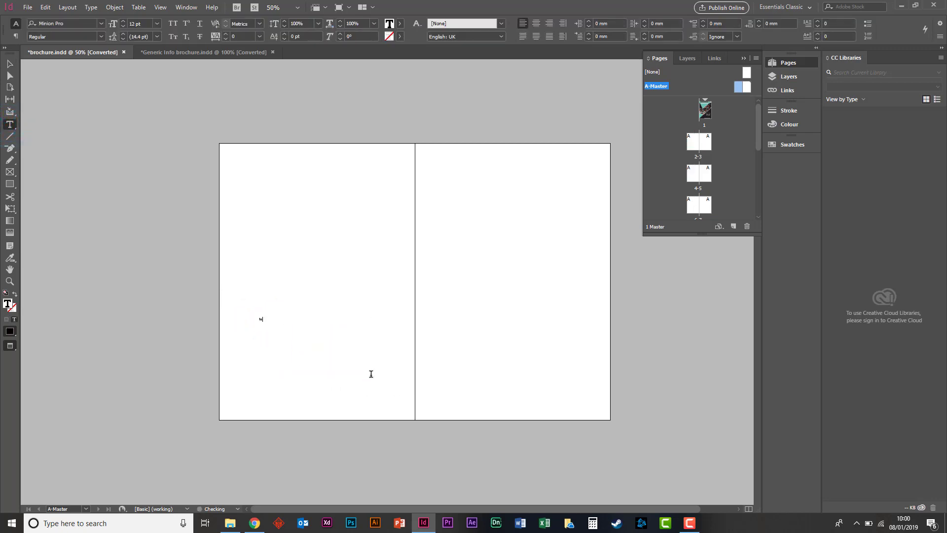
{"action": "left_click", "coordinate": [263, 319]}
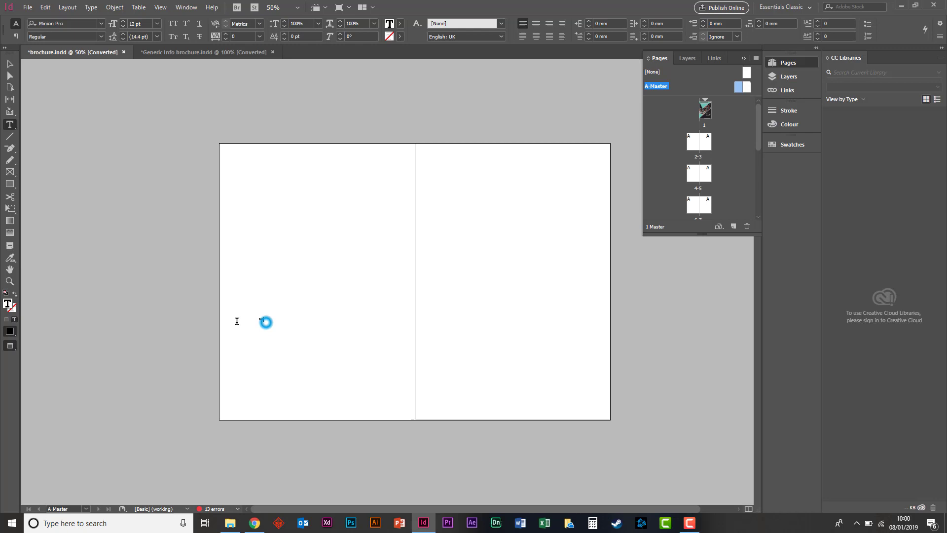
{"action": "left_click", "coordinate": [262, 318]}
Increase the font size of the "tut" text on the master page to 83 pt
{"action": "left_click", "coordinate": [124, 21]}
{"action": "left_click", "coordinate": [124, 22]}
{"action": "left_click", "coordinate": [124, 22]}
{"action": "left_click", "coordinate": [124, 21]}
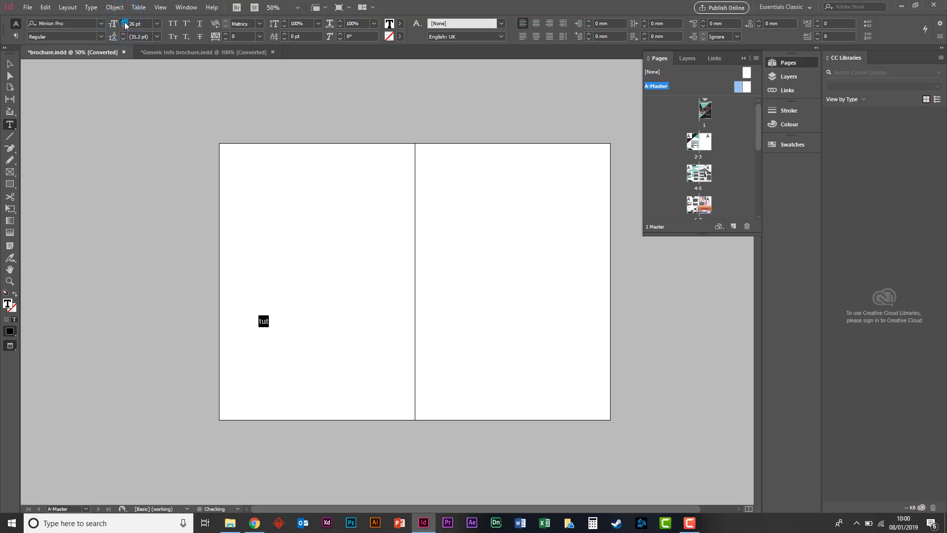
{"action": "left_click", "coordinate": [124, 22]}
{"action": "left_click", "coordinate": [124, 22]}
{"action": "left_click", "coordinate": [123, 22]}
{"action": "left_click", "coordinate": [124, 22]}
{"action": "left_click", "coordinate": [125, 23]}
{"action": "left_click", "coordinate": [126, 22]}
{"action": "left_click", "coordinate": [125, 23]}
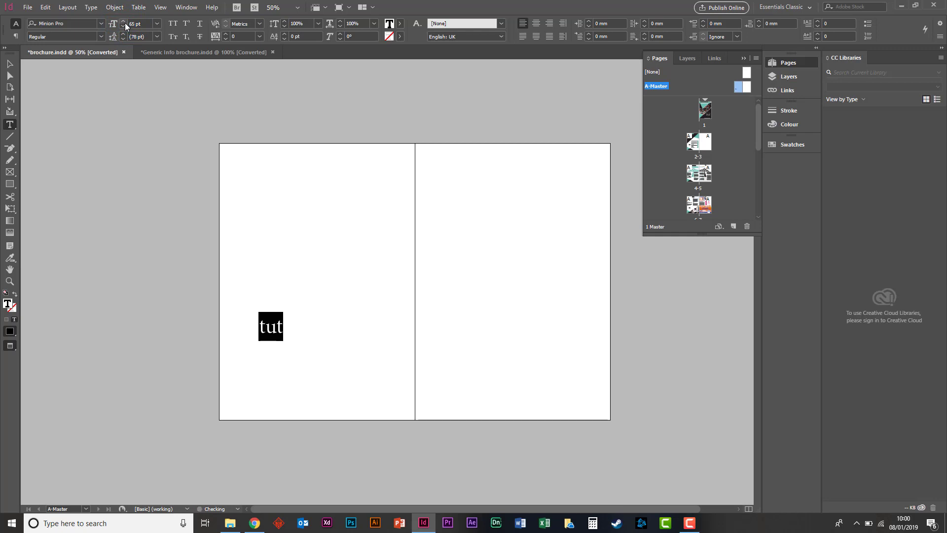
{"action": "left_click", "coordinate": [125, 22]}
{"action": "left_click", "coordinate": [126, 23]}
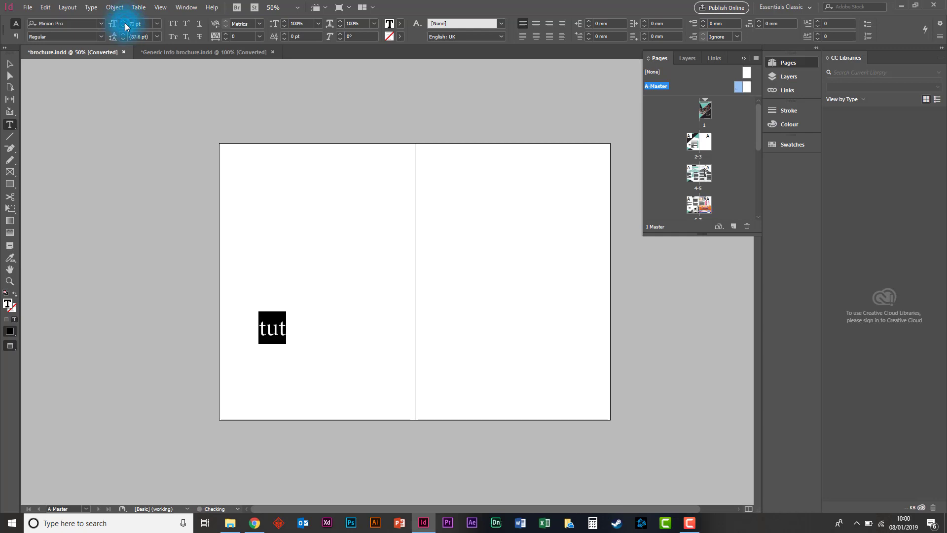
{"action": "left_click", "coordinate": [125, 22]}
{"action": "left_click", "coordinate": [125, 23]}
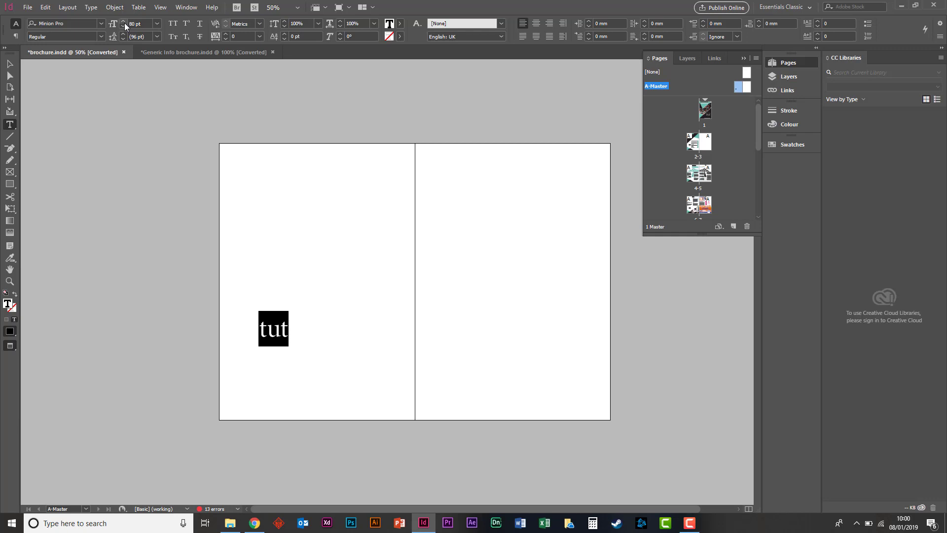
{"action": "left_click", "coordinate": [124, 22]}
{"action": "left_click", "coordinate": [123, 22]}
{"action": "left_click", "coordinate": [123, 22]}
Check how the master page text is applied across the brochure's spreads, from the content page to the map
{"action": "double_click", "coordinate": [698, 142]}
{"action": "scroll", "coordinate": [511, 279], "scroll_direction": "down", "scroll_amount": 3}
{"action": "scroll", "coordinate": [511, 278], "scroll_direction": "down", "scroll_amount": 15}
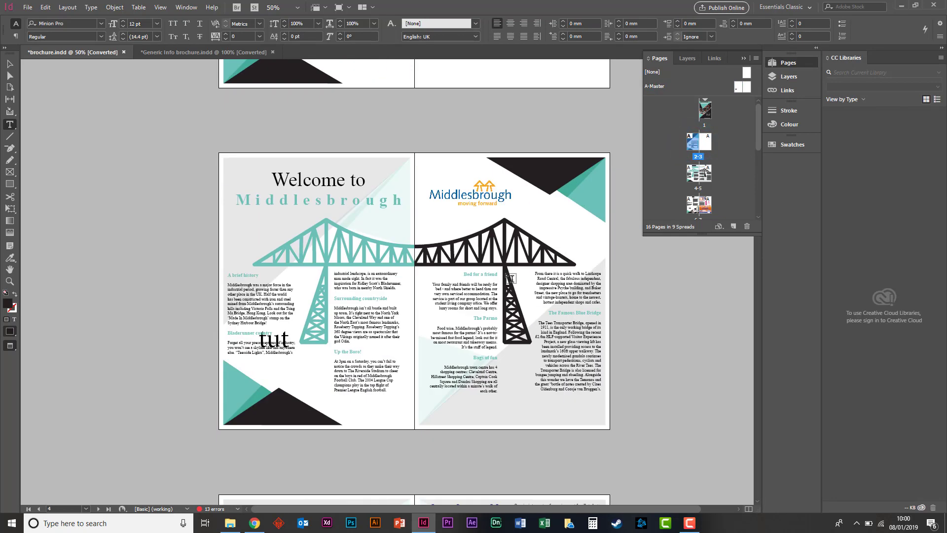
{"action": "scroll", "coordinate": [511, 279], "scroll_direction": "down", "scroll_amount": 15}
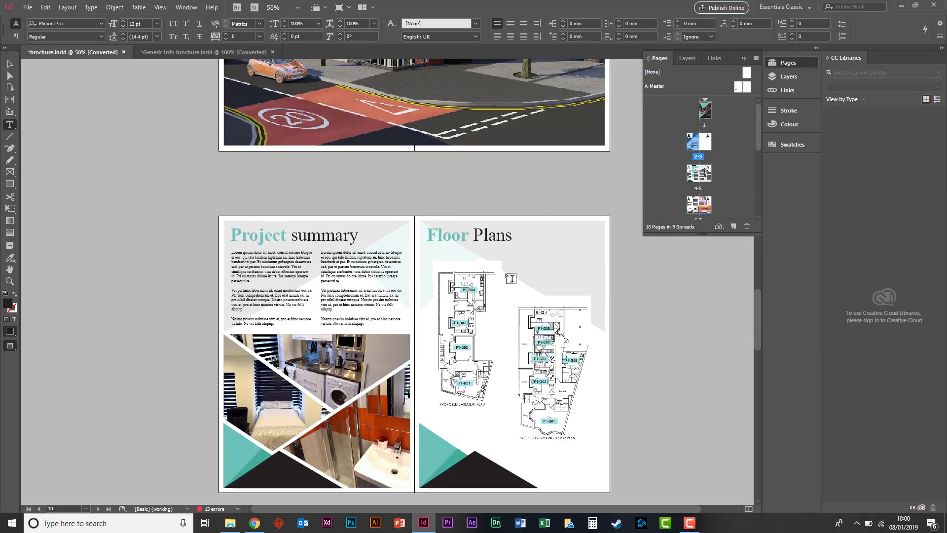
{"action": "scroll", "coordinate": [511, 278], "scroll_direction": "down", "scroll_amount": 3}
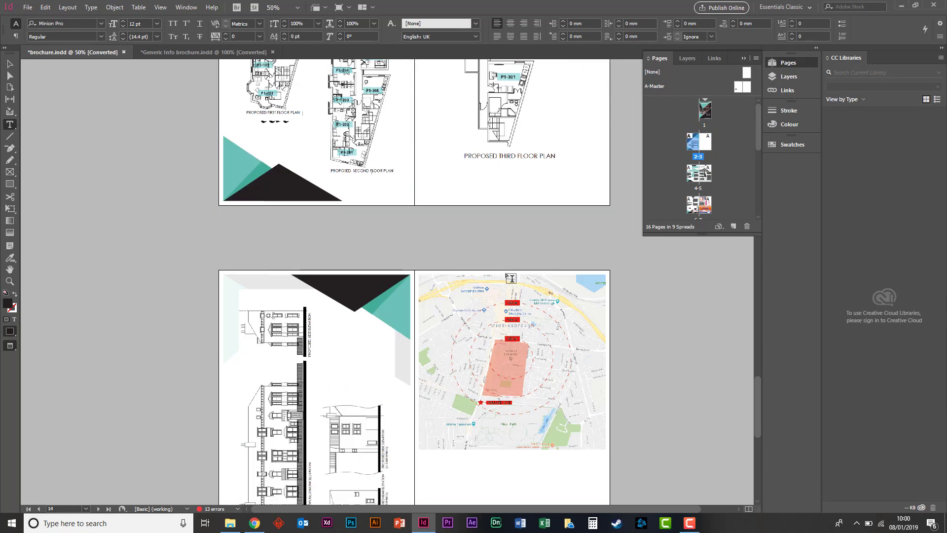
{"action": "scroll", "coordinate": [510, 278], "scroll_direction": "up", "scroll_amount": 15}
{"action": "scroll", "coordinate": [510, 278], "scroll_direction": "up", "scroll_amount": 14}
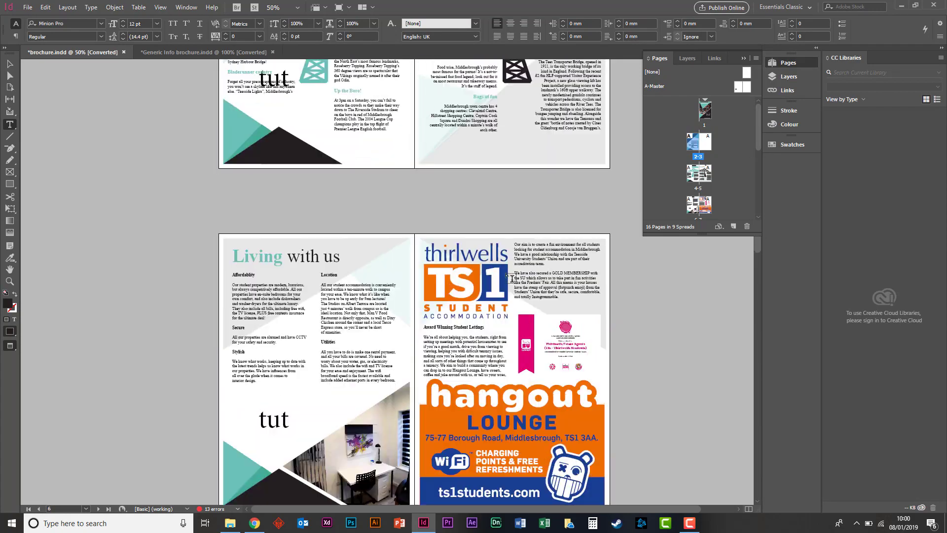
{"action": "scroll", "coordinate": [282, 241], "scroll_direction": "up", "scroll_amount": 13}
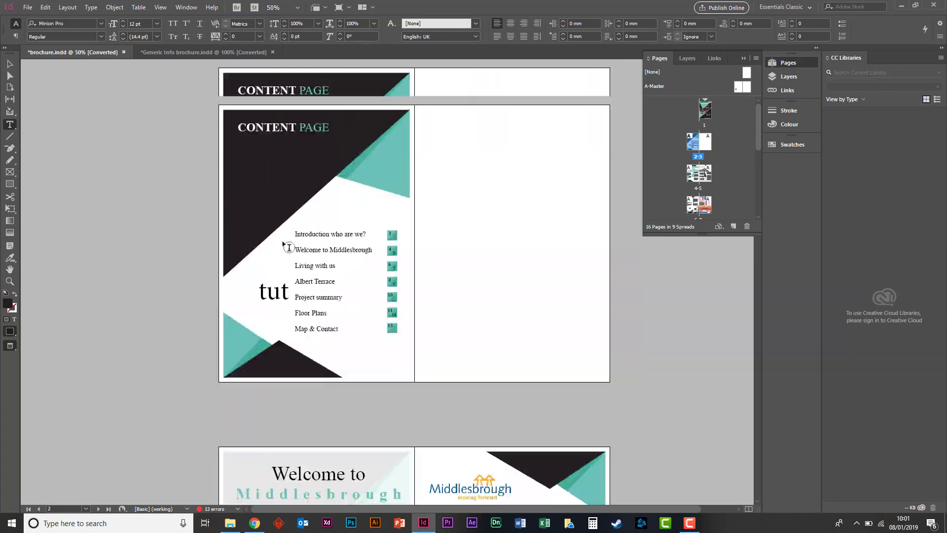
{"action": "scroll", "coordinate": [289, 247], "scroll_direction": "down", "scroll_amount": 8}
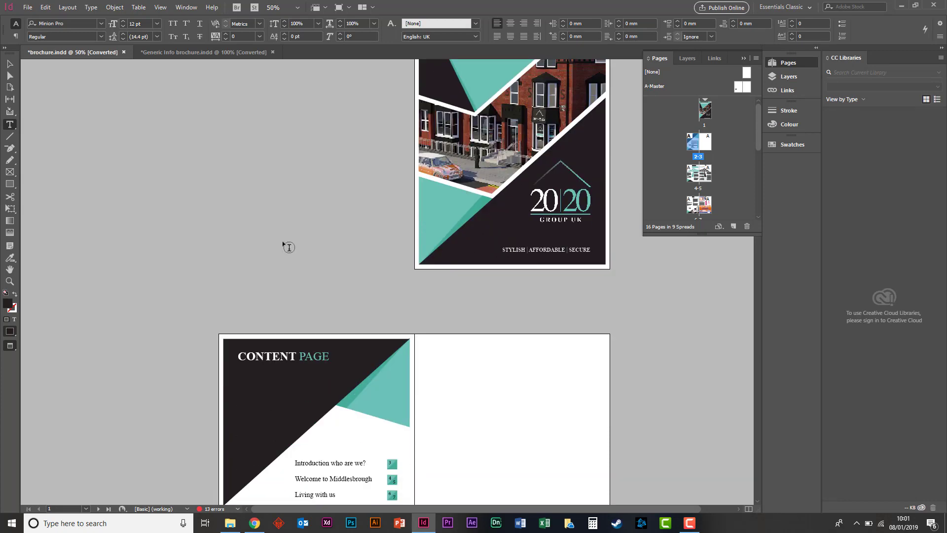
{"action": "left_click_drag", "start_coordinate": [276, 256], "coordinate": [275, 263]}
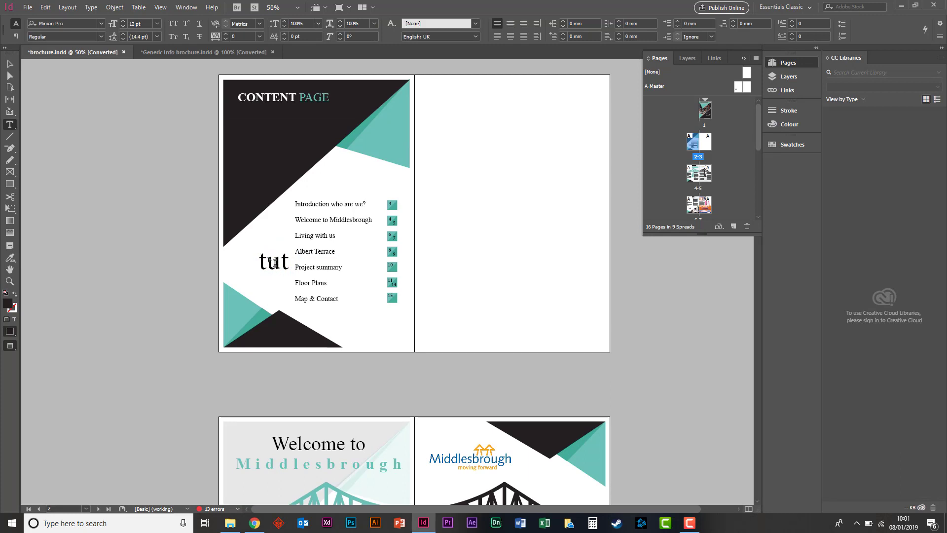
{"action": "scroll", "coordinate": [553, 194], "scroll_direction": "up", "scroll_amount": 3}
Return to the A-Master spread and delete the "tut" text frame
{"action": "double_click", "coordinate": [742, 87]}
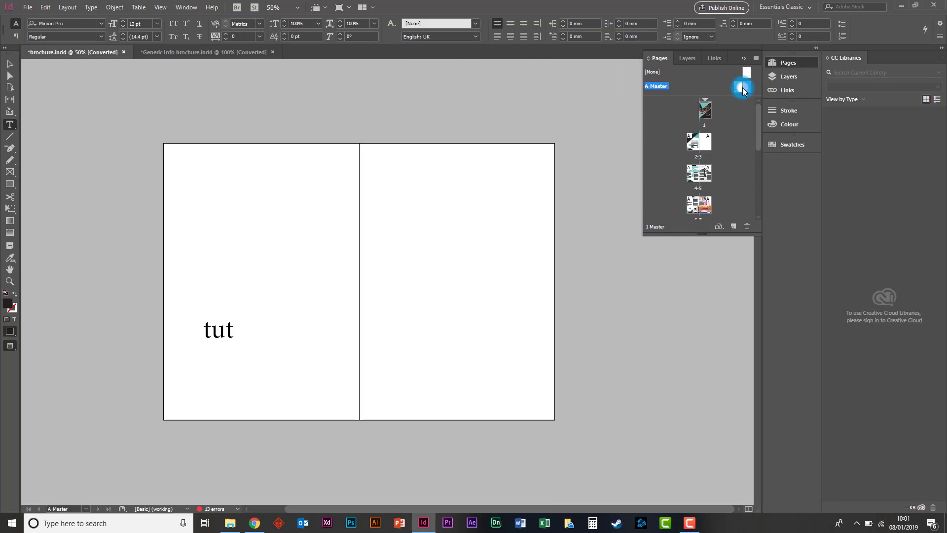
{"action": "left_click", "coordinate": [211, 329]}
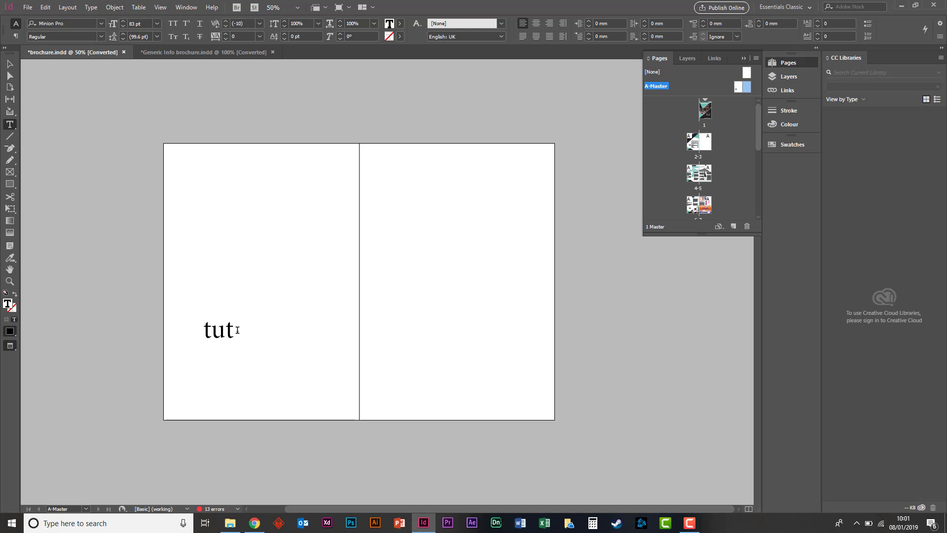
{"action": "double_click", "coordinate": [237, 329]}
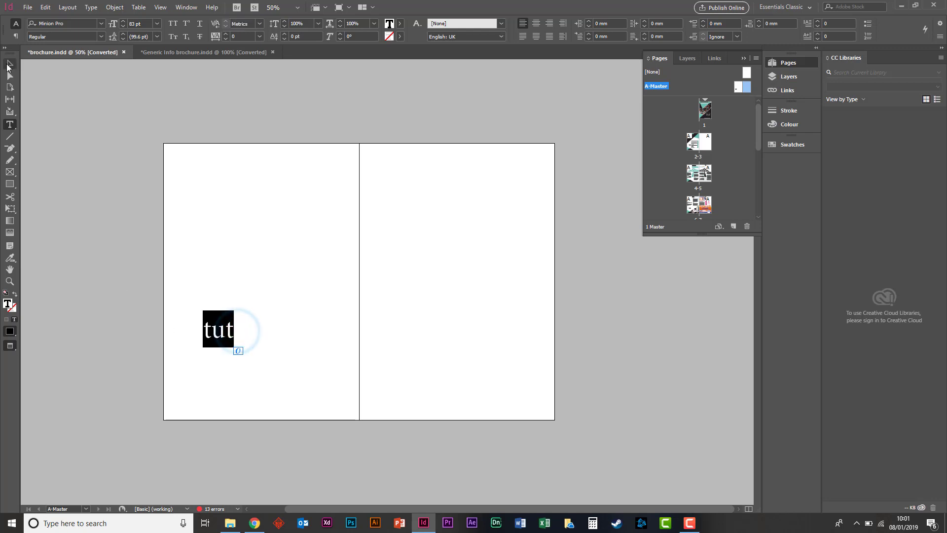
{"action": "left_click", "coordinate": [9, 63]}
{"action": "key", "text": "Delete"}
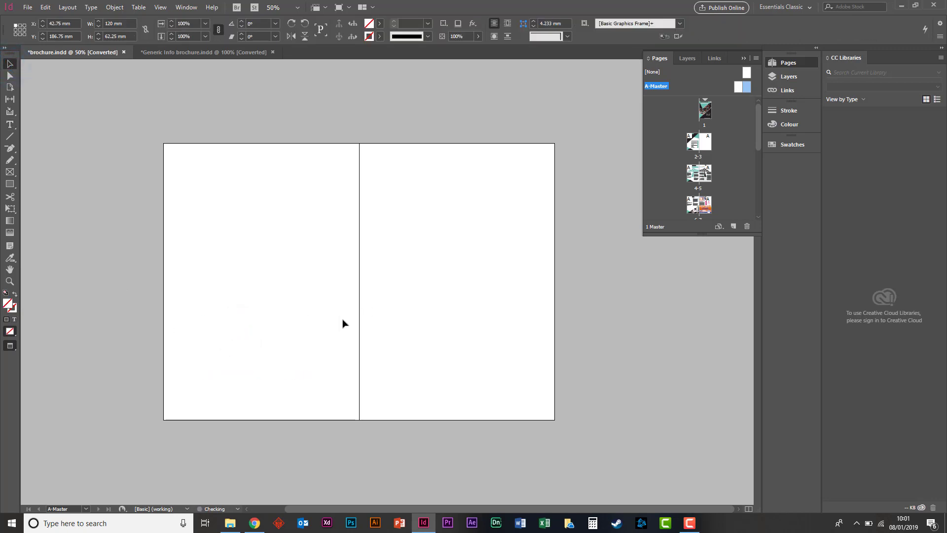
{"action": "left_click", "coordinate": [235, 335]}
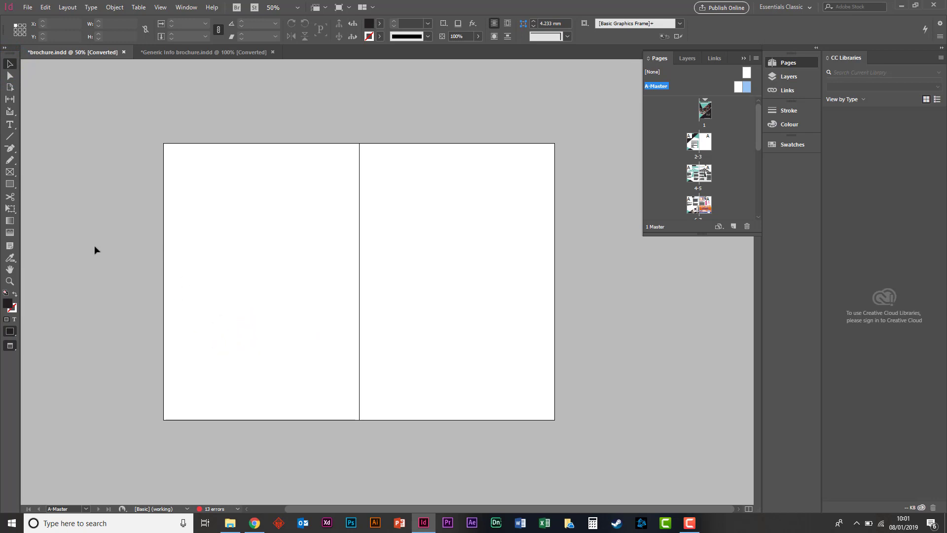
Draw a text frame about 41.5 by 42 mm low on the left master page and insert a Current Page Number marker
{"action": "left_click", "coordinate": [8, 125]}
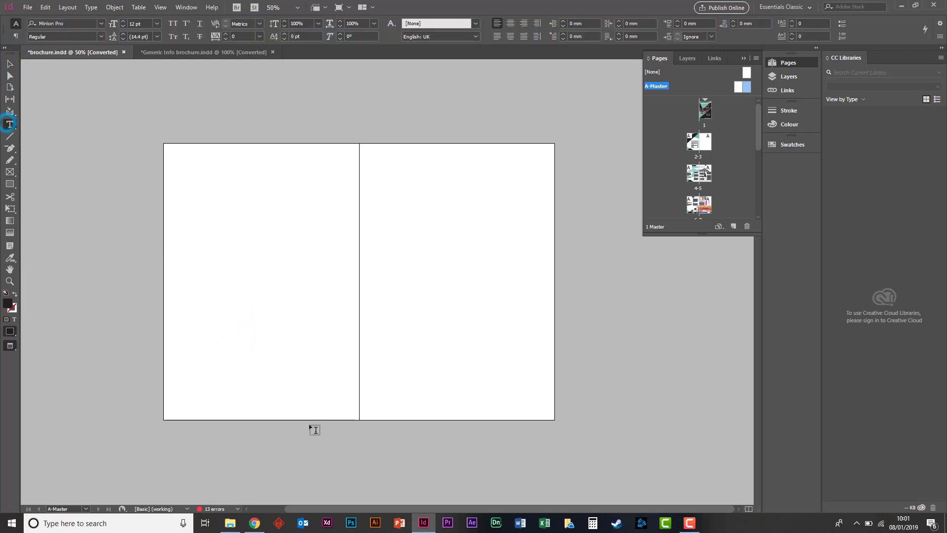
{"action": "left_click_drag", "start_coordinate": [180, 356], "coordinate": [216, 393]}
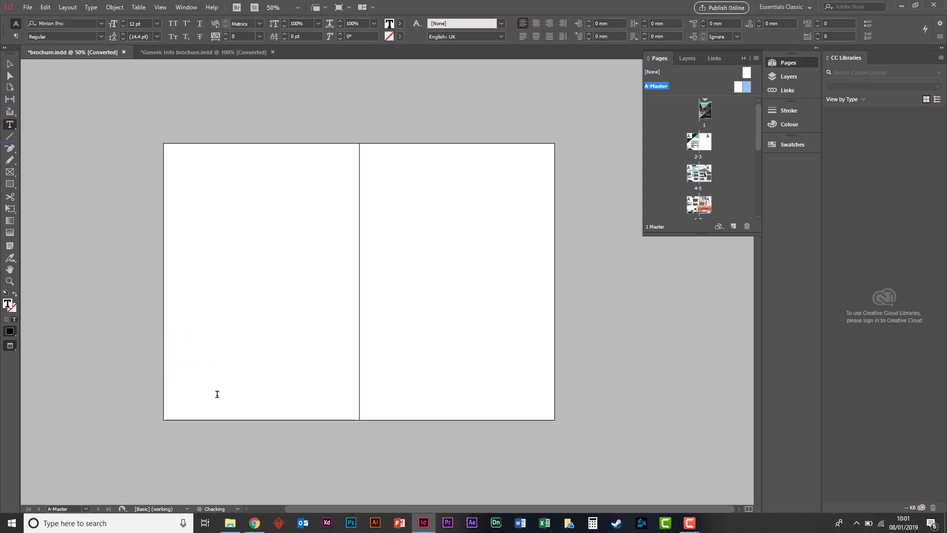
{"action": "left_click", "coordinate": [91, 7]}
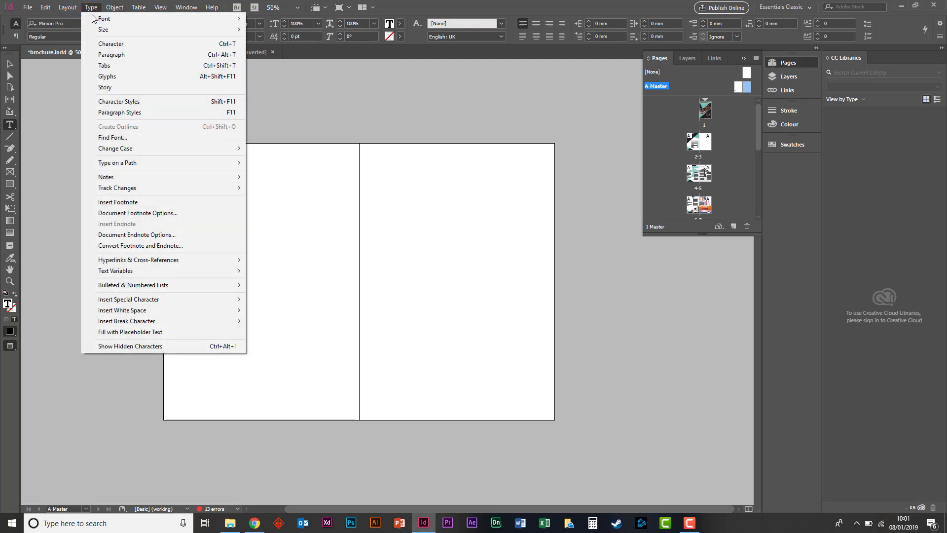
{"action": "mouse_move", "coordinate": [187, 298]}
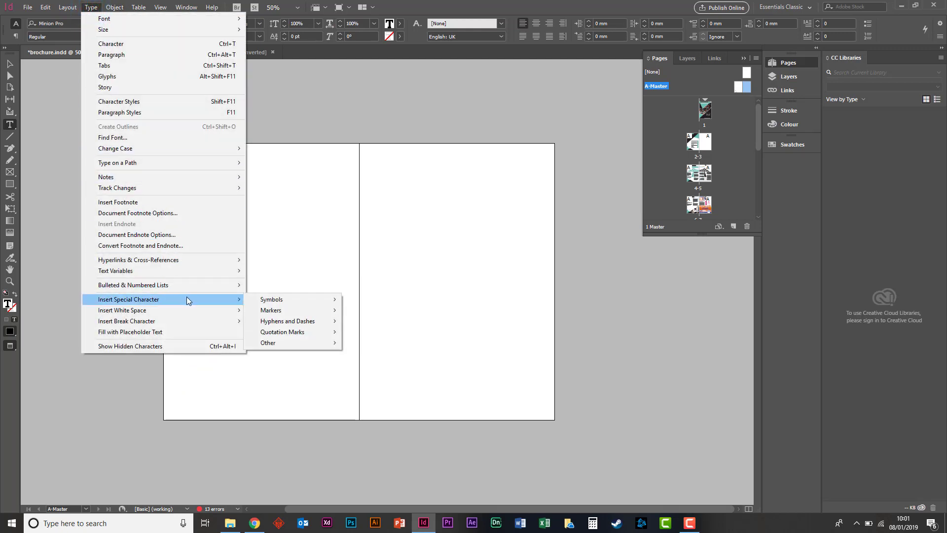
{"action": "mouse_move", "coordinate": [279, 309]}
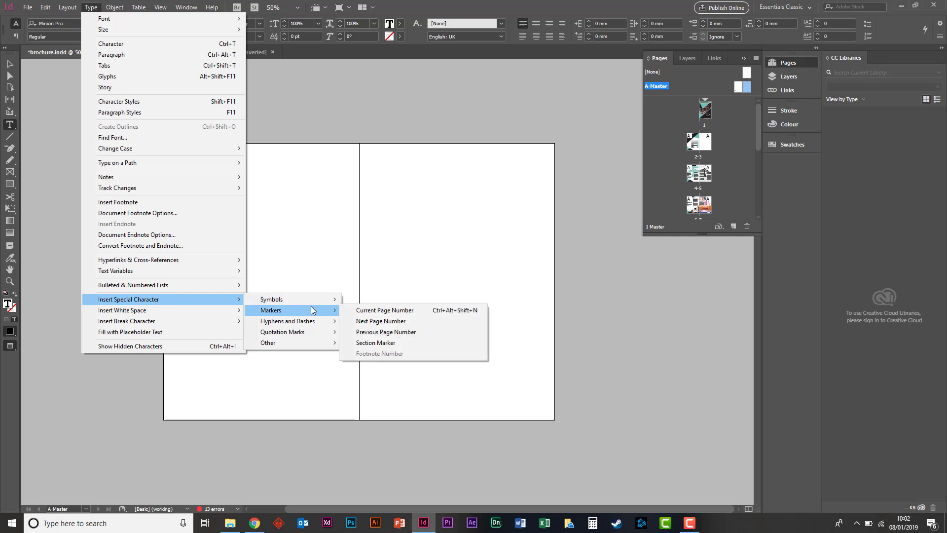
{"action": "left_click", "coordinate": [353, 310]}
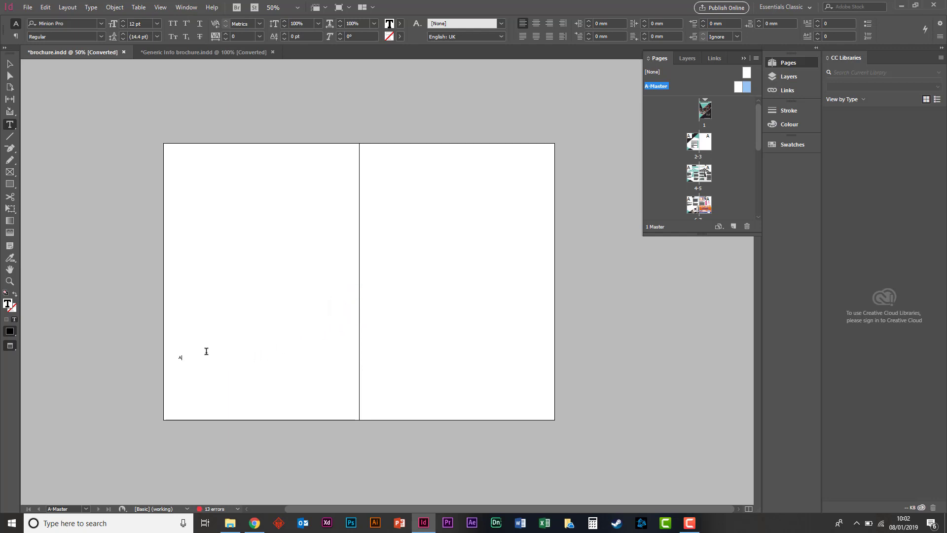
Slightly increase the font size of the page number marker on the left master page
{"action": "double_click", "coordinate": [181, 356]}
{"action": "left_click", "coordinate": [122, 22]}
{"action": "left_click", "coordinate": [123, 21]}
{"action": "left_click", "coordinate": [122, 22]}
{"action": "left_click", "coordinate": [8, 64]}
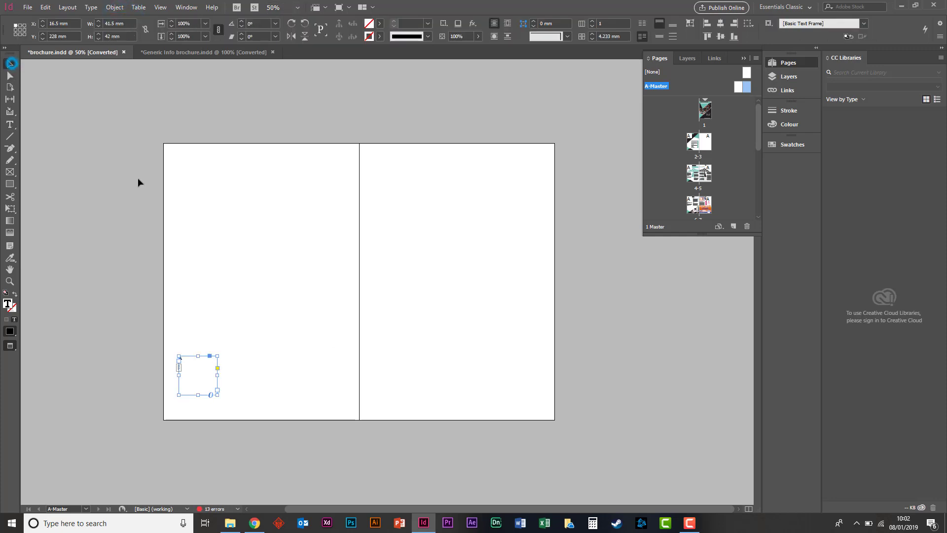
{"action": "left_click", "coordinate": [313, 299]}
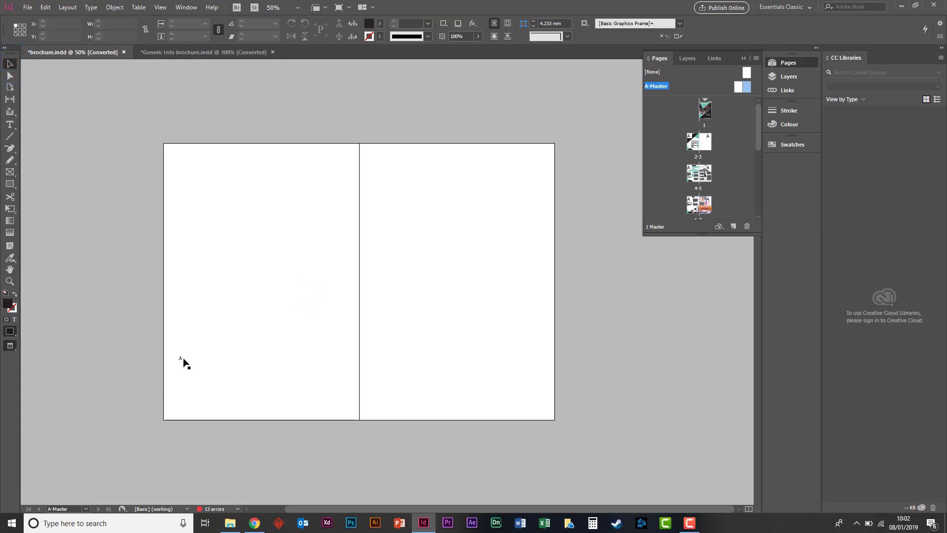
Move the page number frame to the left master page's bottom-left corner and shrink it to about 12.75 by 7.25 mm
{"action": "left_click_drag", "start_coordinate": [183, 361], "coordinate": [175, 410]}
{"action": "left_click_drag", "start_coordinate": [210, 443], "coordinate": [177, 413]}
{"action": "left_click", "coordinate": [195, 409]}
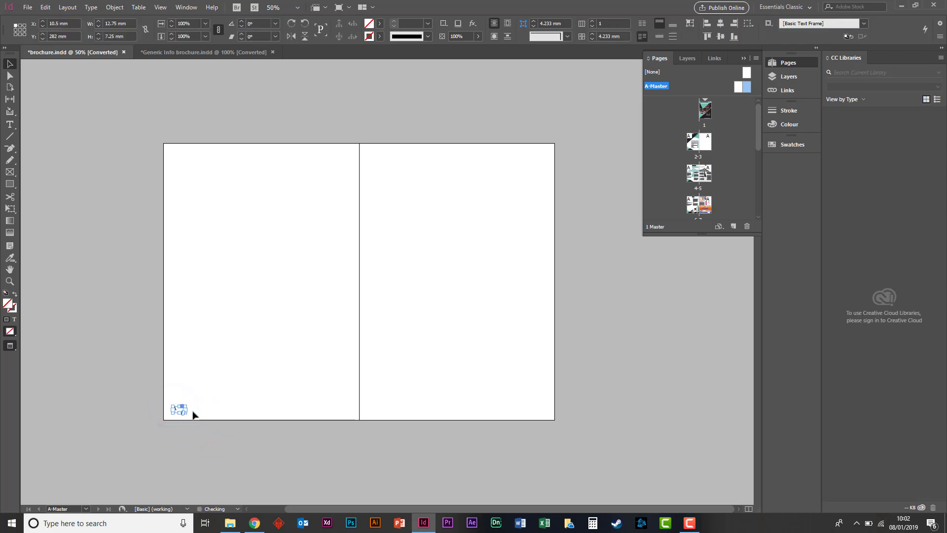
{"action": "left_click", "coordinate": [207, 414]}
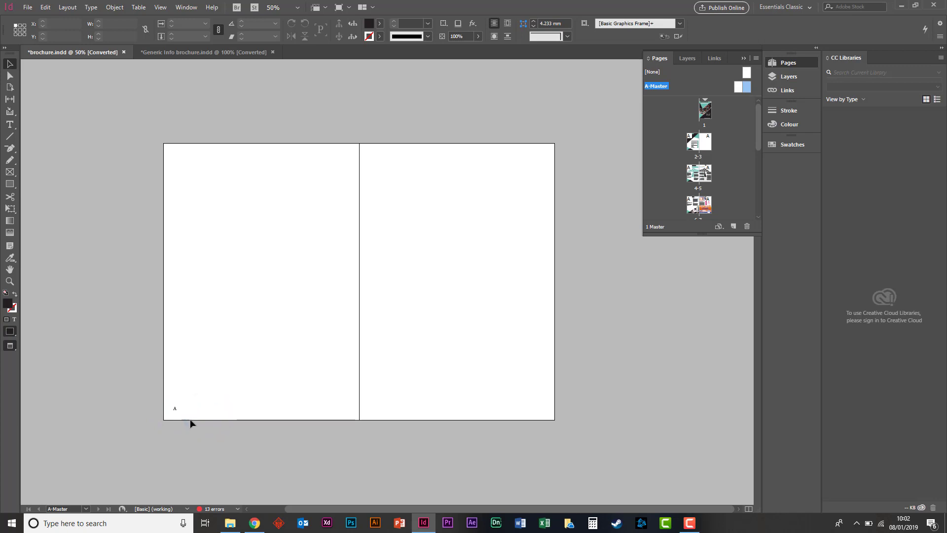
Copy the page number frame from the left master page and place the duplicate in the right master page's bottom-right corner
{"action": "left_click", "coordinate": [191, 422]}
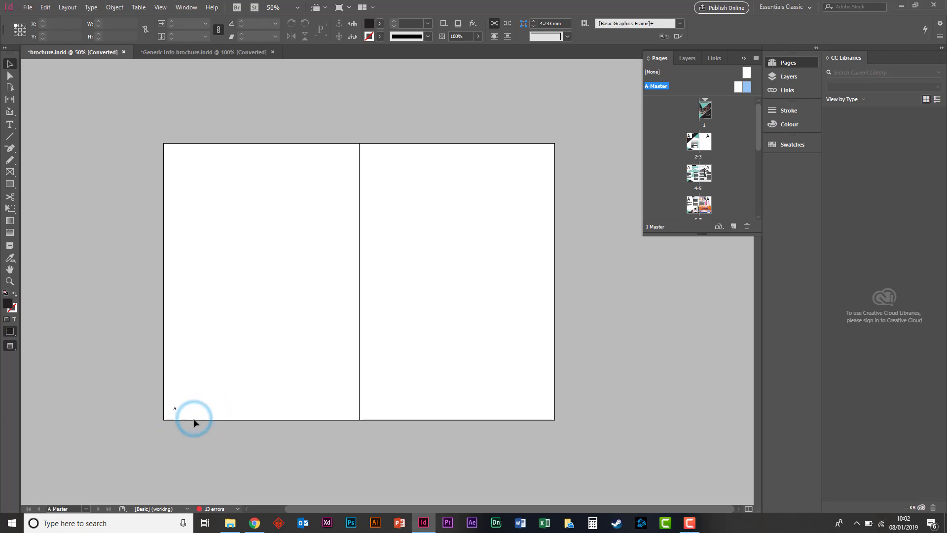
{"action": "left_click", "coordinate": [178, 408]}
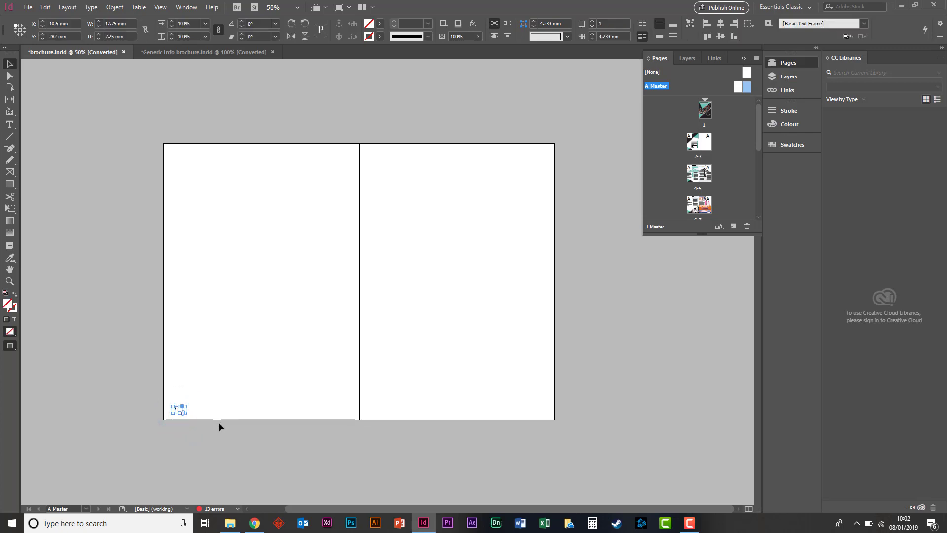
{"action": "key", "text": "ctrl+c"}
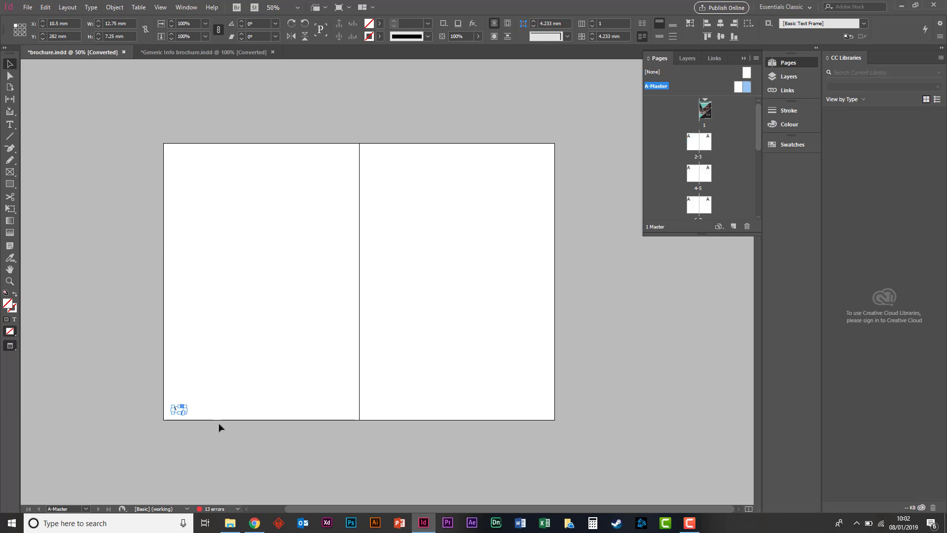
{"action": "key", "text": "ctrl+v"}
{"action": "left_click", "coordinate": [248, 382]}
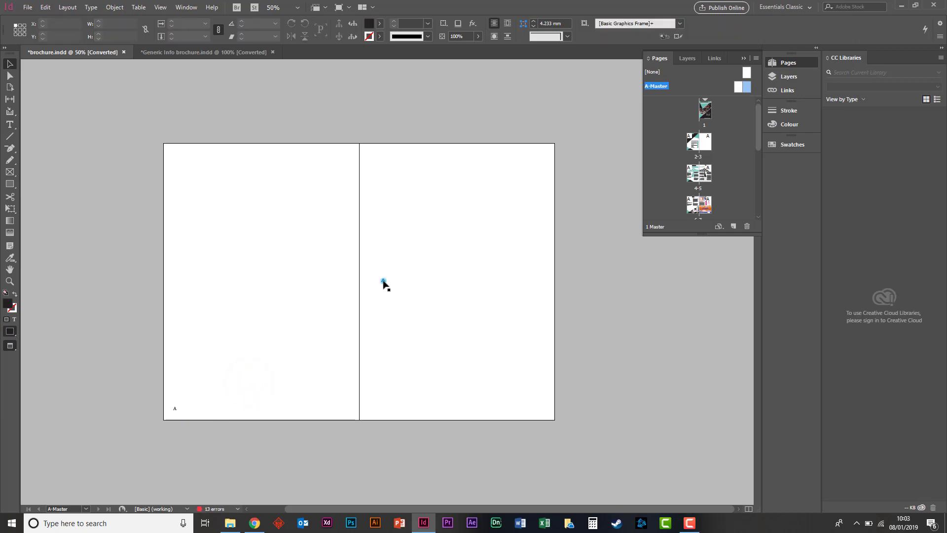
{"action": "left_click_drag", "start_coordinate": [382, 280], "coordinate": [543, 412]}
{"action": "left_click", "coordinate": [599, 403]}
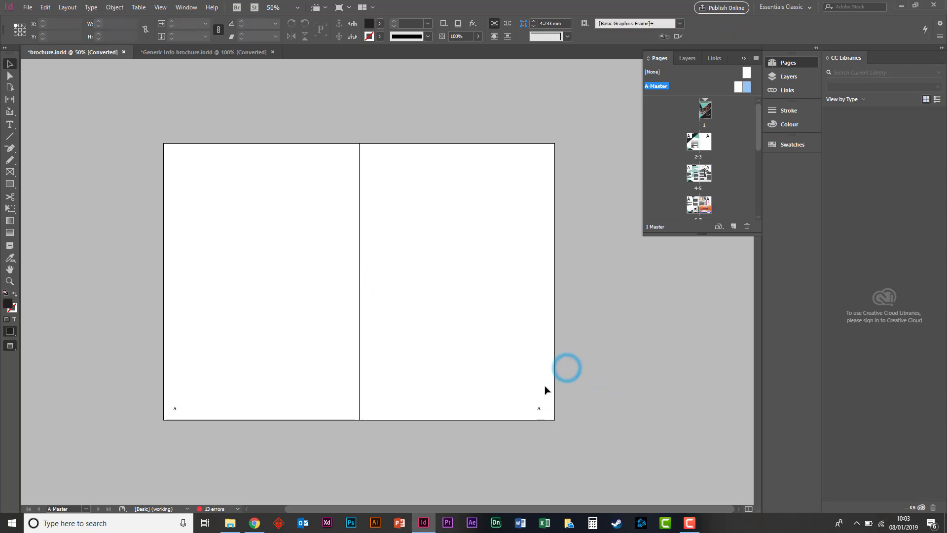
Open the 2-3 spread and move the Content Page's lower triangle graphic up to about X 10.5, Y 194.5 mm, clear of the page number
{"action": "left_click", "coordinate": [616, 301]}
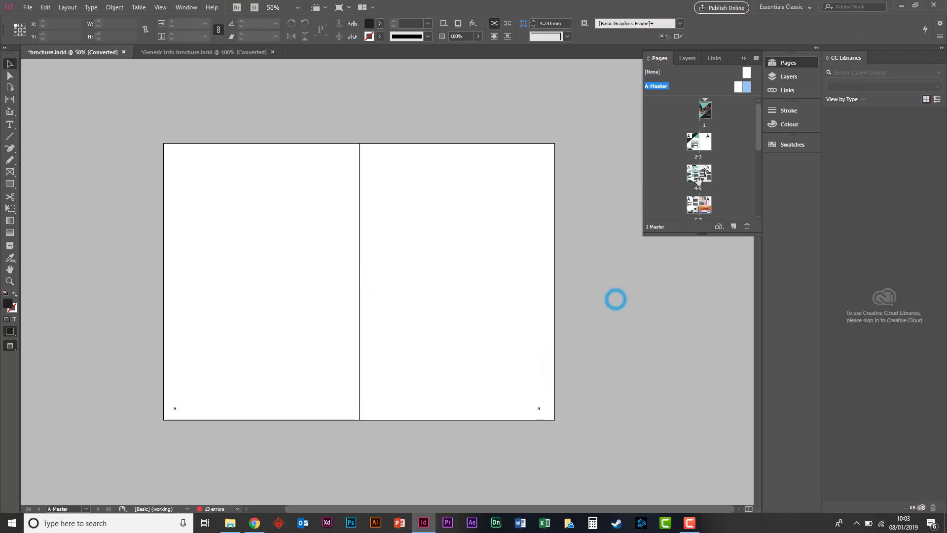
{"action": "left_click", "coordinate": [692, 143]}
{"action": "double_click", "coordinate": [693, 142]}
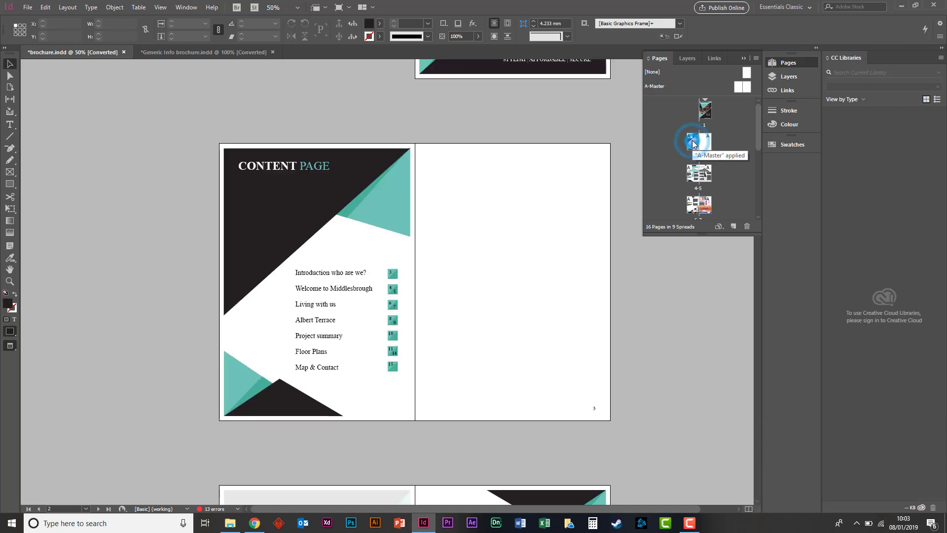
{"action": "scroll", "coordinate": [528, 296], "scroll_direction": "up", "scroll_amount": 2}
{"action": "scroll", "coordinate": [529, 295], "scroll_direction": "up", "scroll_amount": 3}
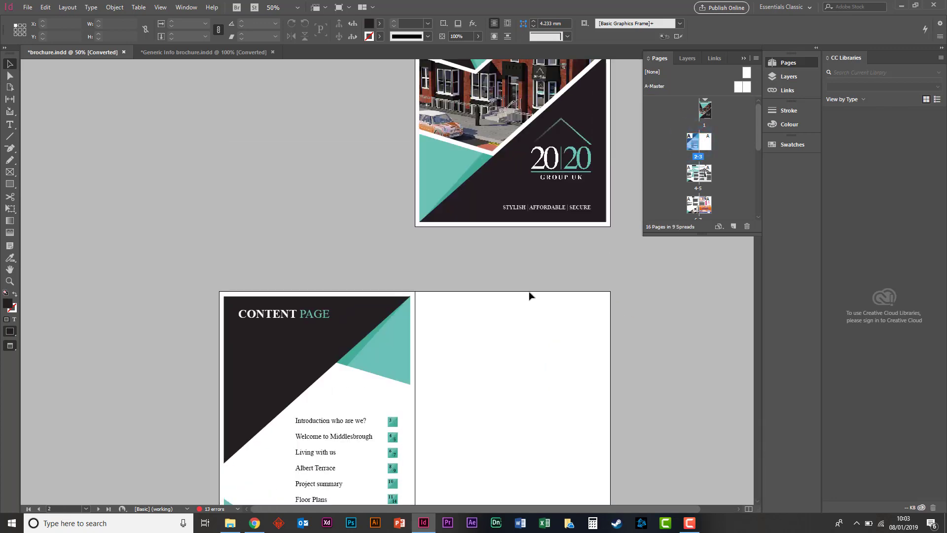
{"action": "scroll", "coordinate": [529, 295], "scroll_direction": "down", "scroll_amount": 2}
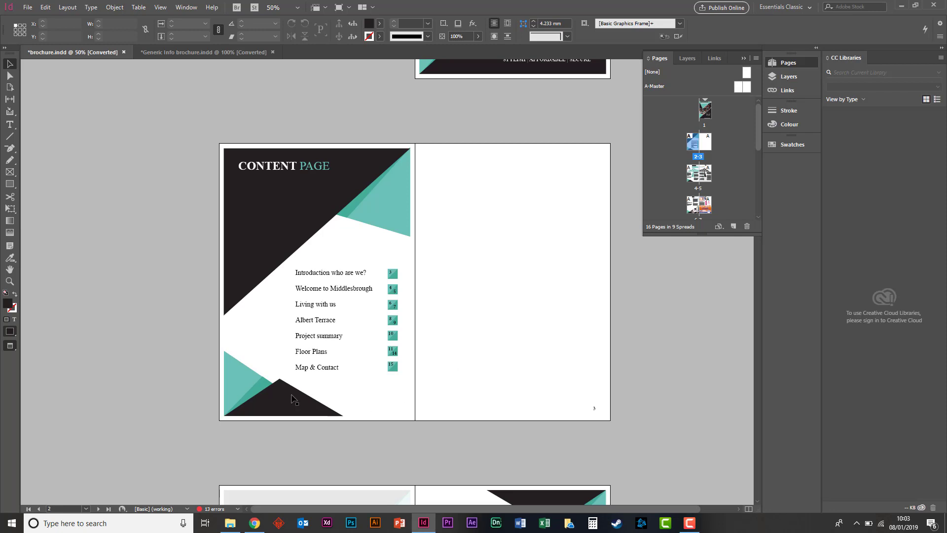
{"action": "left_click_drag", "start_coordinate": [294, 400], "coordinate": [297, 372]}
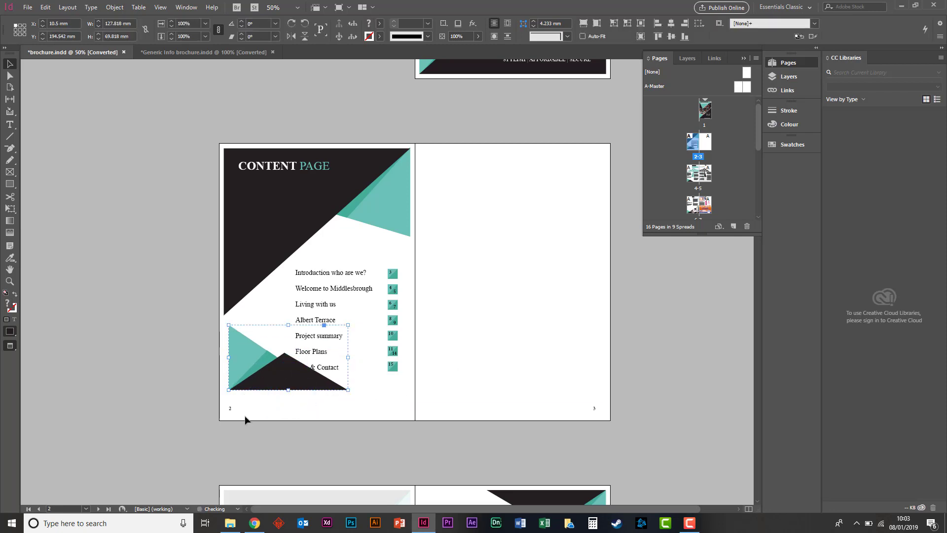
Move the lower triangle graphic on page 4 to about X 32.4, Y 196.2 mm to uncover the page number
{"action": "scroll", "coordinate": [246, 419], "scroll_direction": "down", "scroll_amount": 2}
{"action": "scroll", "coordinate": [277, 395], "scroll_direction": "up", "scroll_amount": 8}
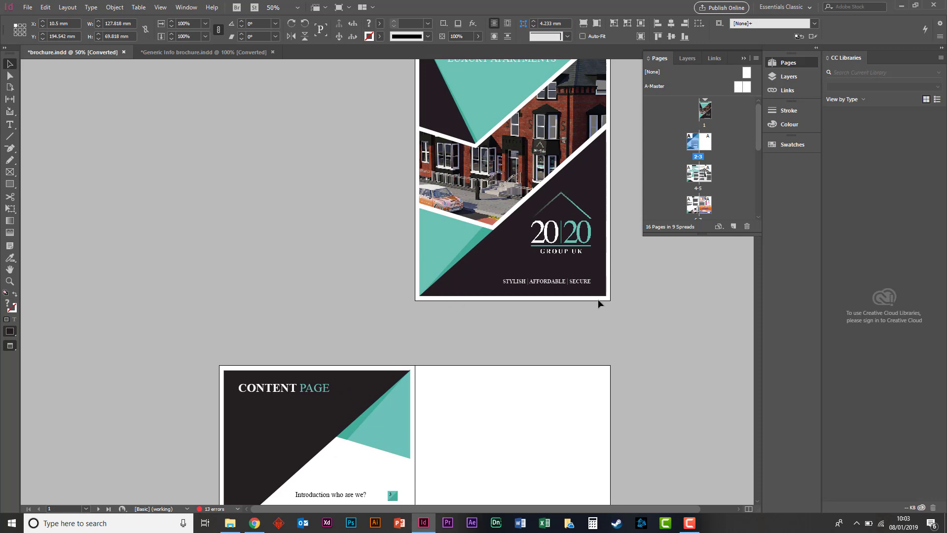
{"action": "scroll", "coordinate": [598, 303], "scroll_direction": "down", "scroll_amount": 8}
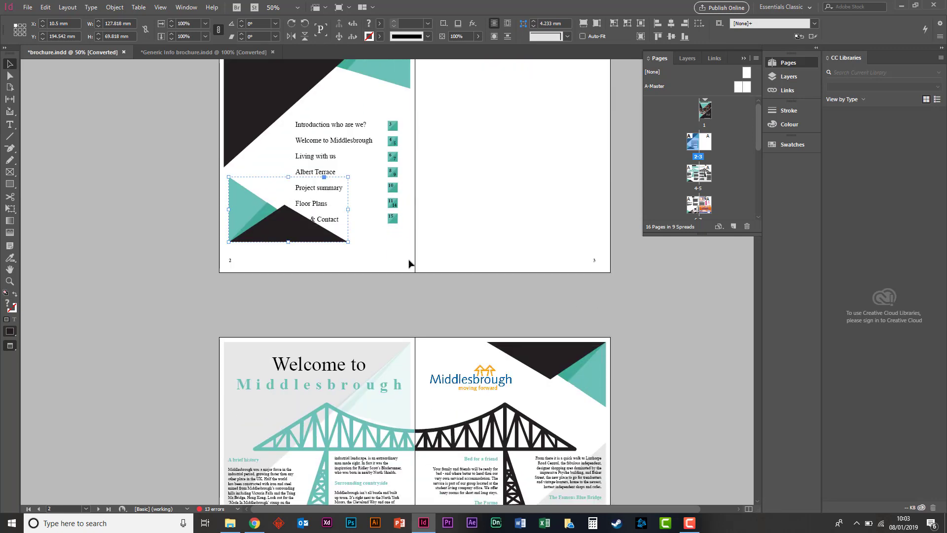
{"action": "scroll", "coordinate": [409, 262], "scroll_direction": "up", "scroll_amount": 5}
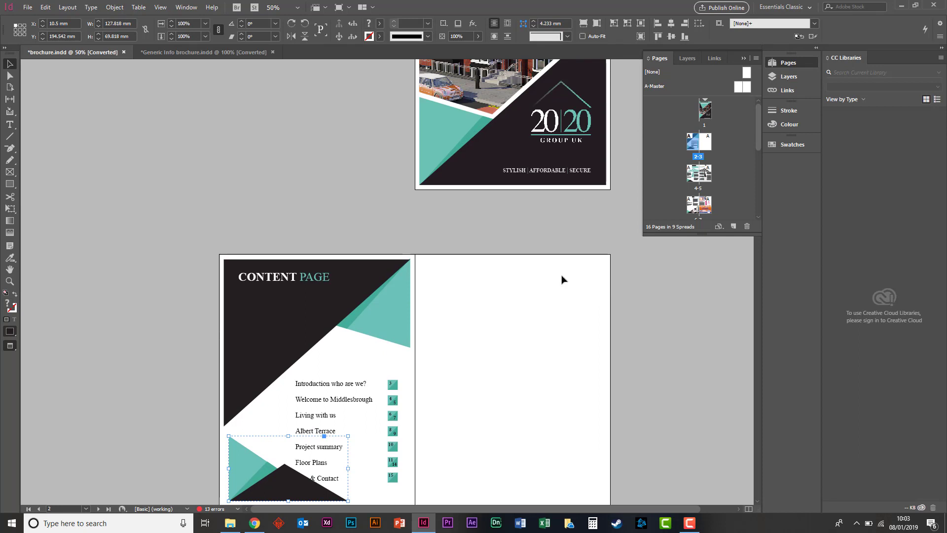
{"action": "scroll", "coordinate": [510, 300], "scroll_direction": "down", "scroll_amount": 4}
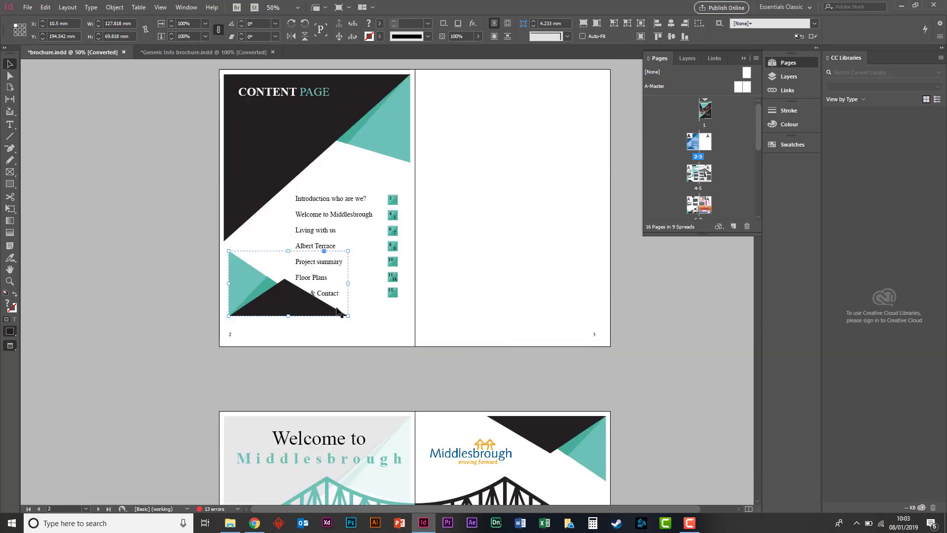
{"action": "scroll", "coordinate": [549, 356], "scroll_direction": "down", "scroll_amount": 7}
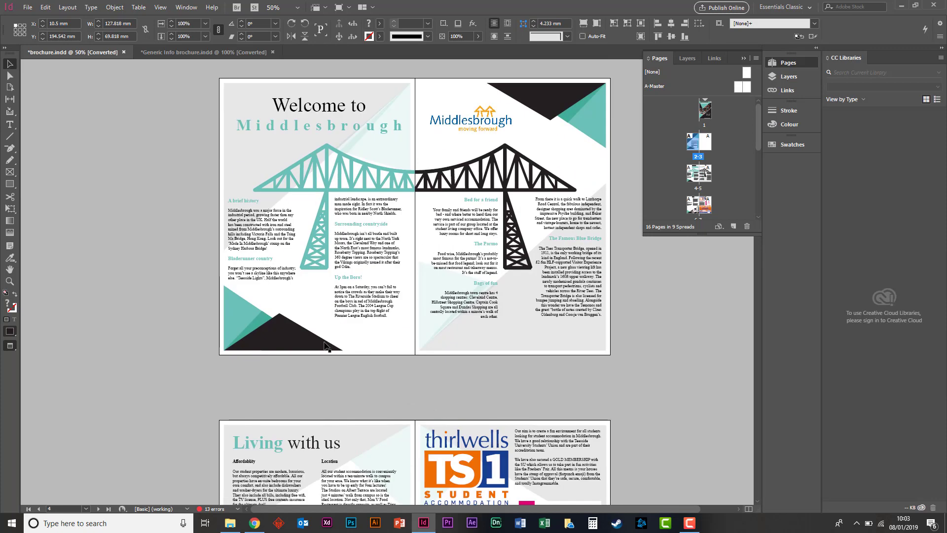
{"action": "left_click_drag", "start_coordinate": [278, 347], "coordinate": [282, 336]}
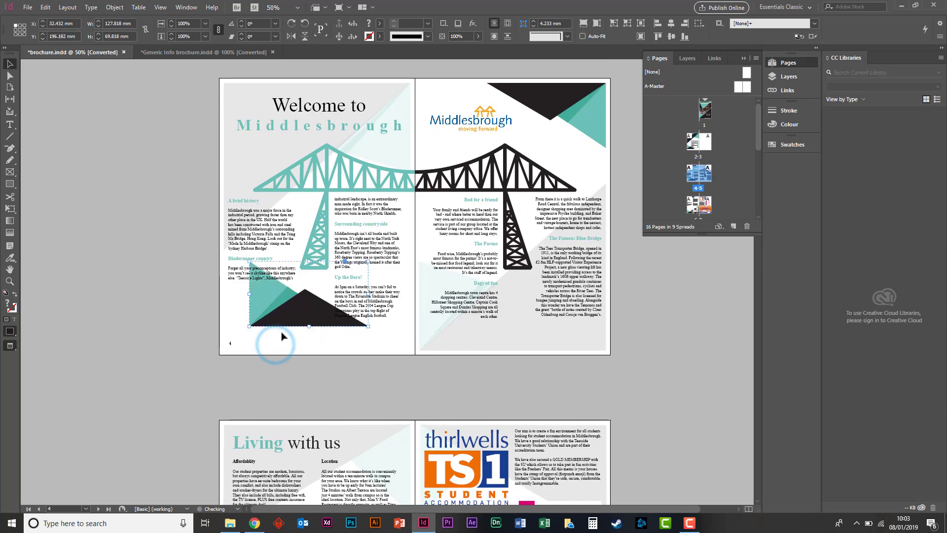
Move the Hangout Lounge graphic on page 7 up to about X 169.5, Y 110 mm to uncover the page number
{"action": "scroll", "coordinate": [496, 405], "scroll_direction": "down", "scroll_amount": 7}
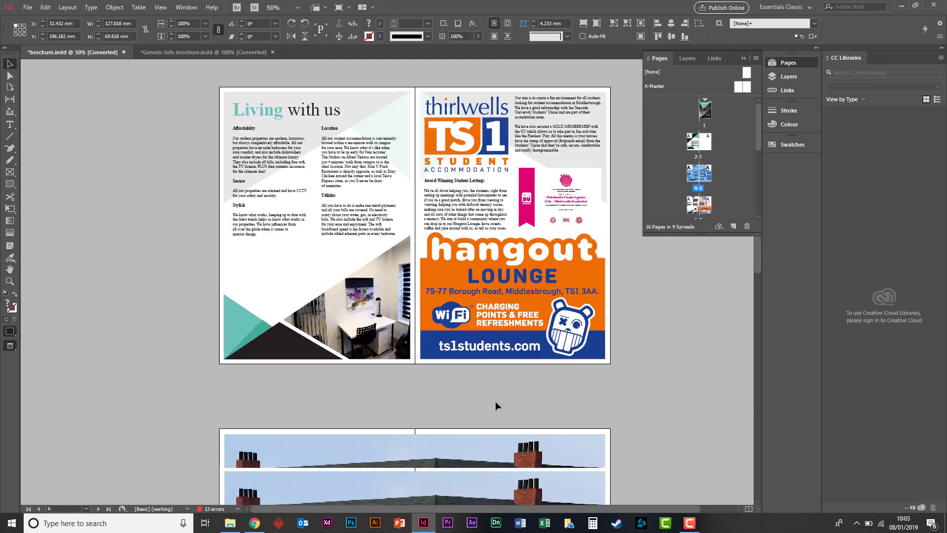
{"action": "scroll", "coordinate": [495, 401], "scroll_direction": "down", "scroll_amount": 2}
{"action": "left_click_drag", "start_coordinate": [582, 257], "coordinate": [583, 215]}
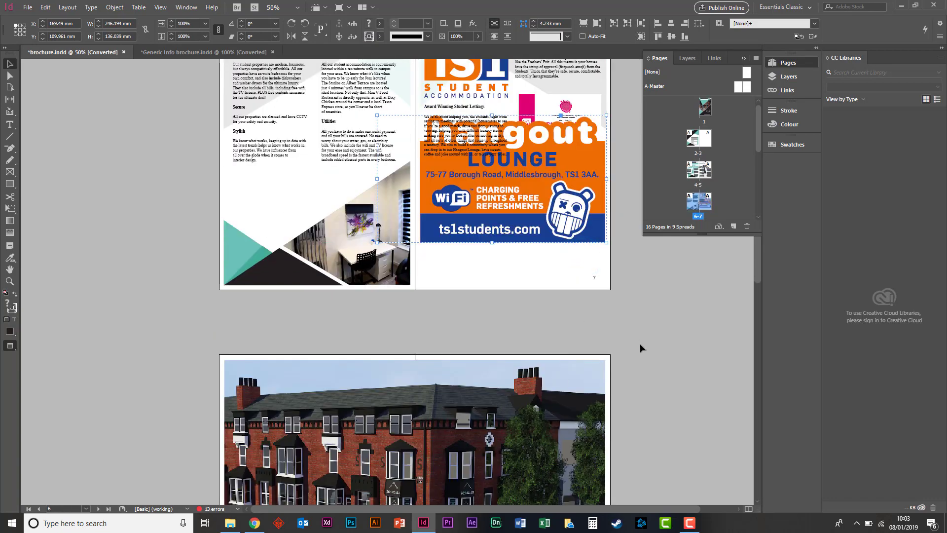
Examine the spreads from page 4 to page 9 for page numbers and for artwork covering them
{"action": "scroll", "coordinate": [640, 343], "scroll_direction": "up", "scroll_amount": 7}
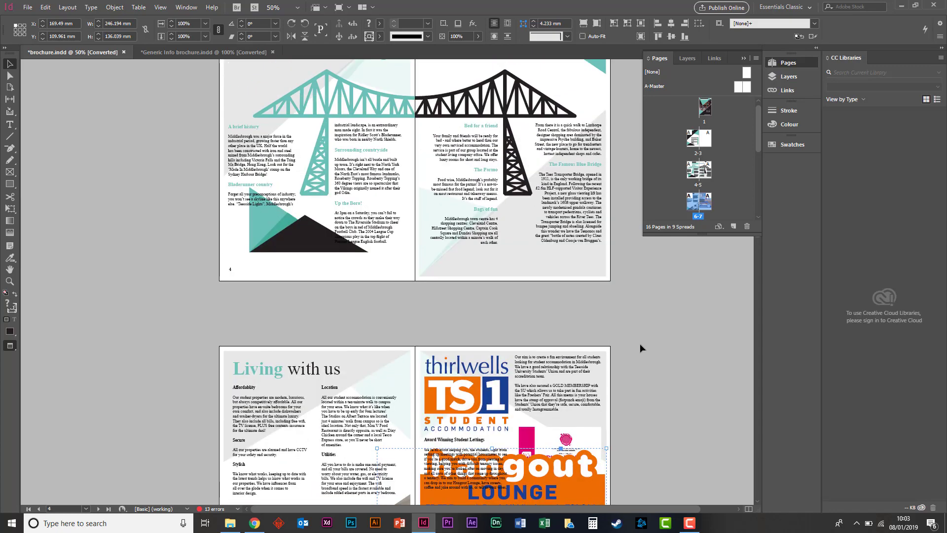
{"action": "scroll", "coordinate": [641, 344], "scroll_direction": "up", "scroll_amount": 3}
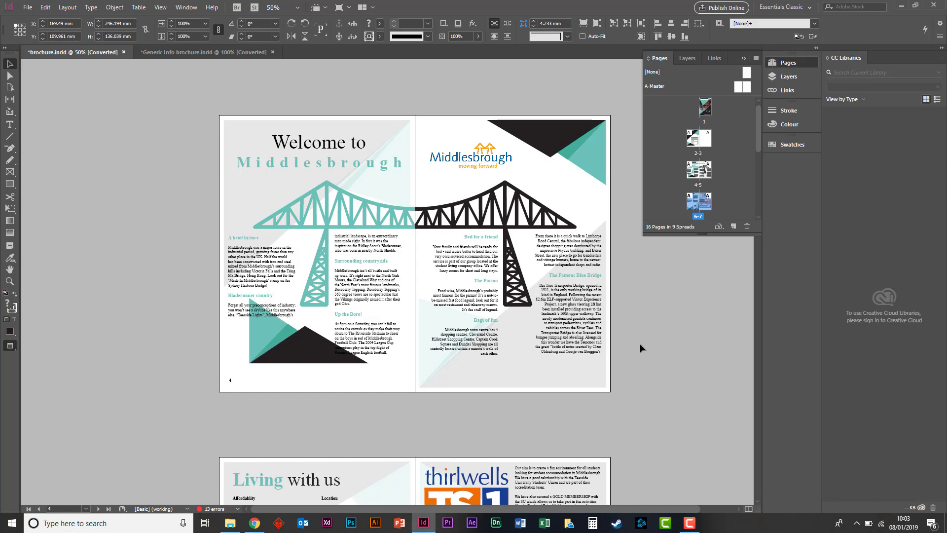
{"action": "scroll", "coordinate": [640, 343], "scroll_direction": "down", "scroll_amount": 11}
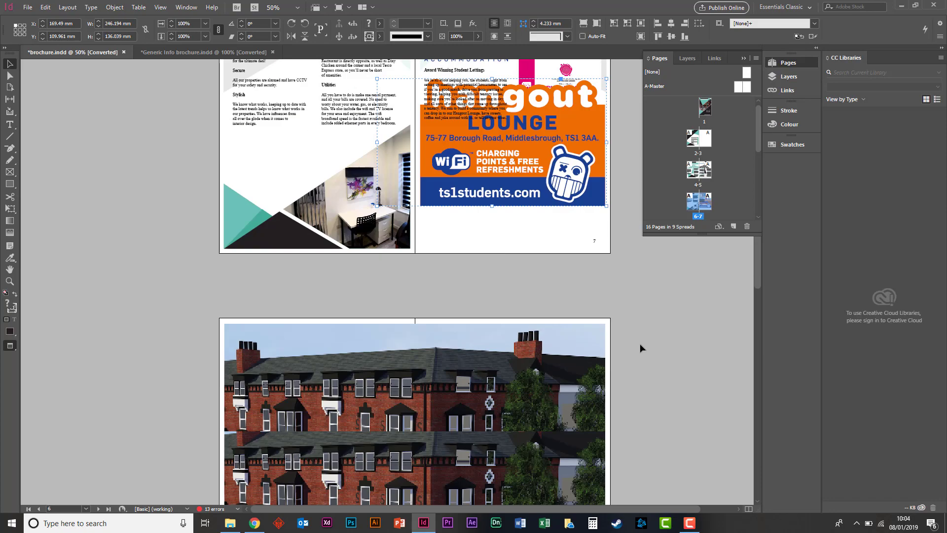
{"action": "scroll", "coordinate": [640, 348], "scroll_direction": "down", "scroll_amount": 4}
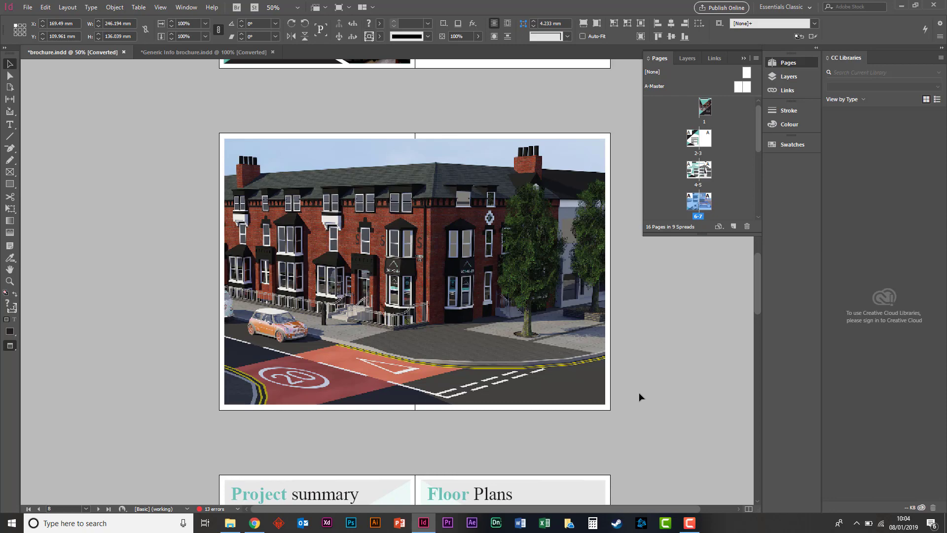
{"action": "scroll", "coordinate": [639, 395], "scroll_direction": "down", "scroll_amount": 1}
{"action": "scroll", "coordinate": [639, 392], "scroll_direction": "up", "scroll_amount": 9}
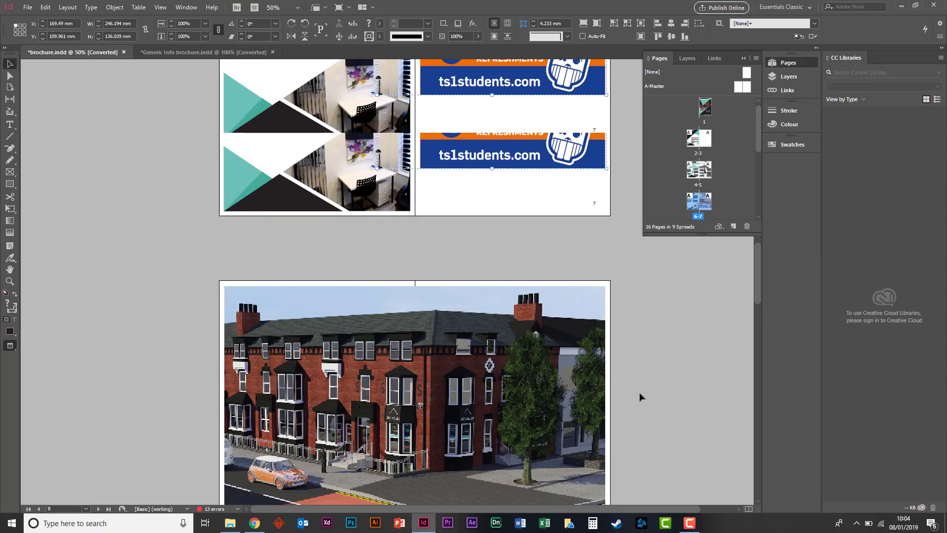
{"action": "scroll", "coordinate": [639, 392], "scroll_direction": "down", "scroll_amount": 4}
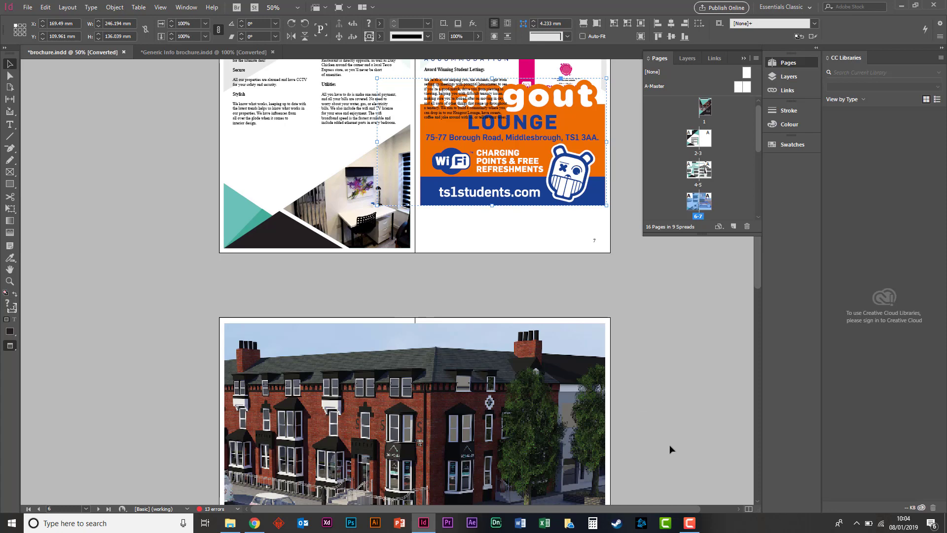
{"action": "scroll", "coordinate": [669, 444], "scroll_direction": "down", "scroll_amount": 5}
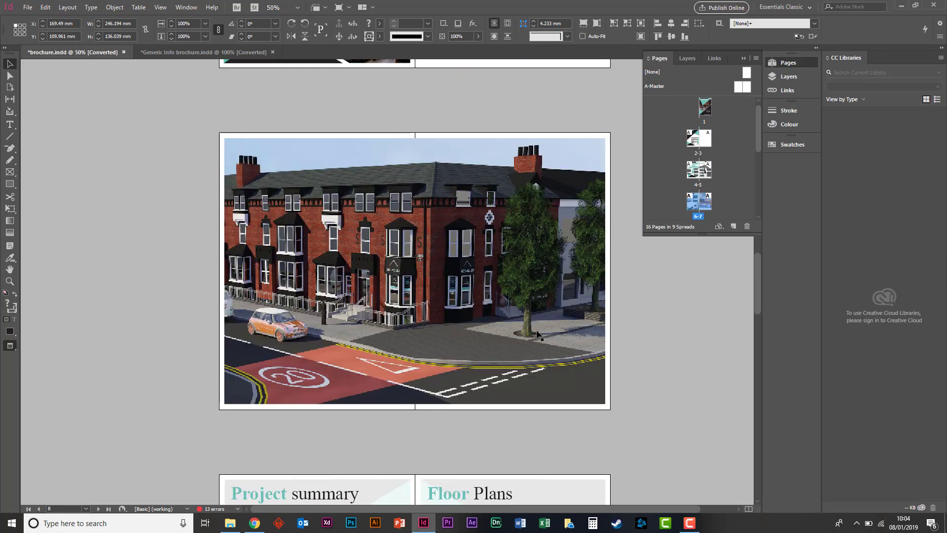
Return to the Content Page and move its lower triangle graphic to about X 46.5, Y 215.8 mm, beside the page number
{"action": "scroll", "coordinate": [538, 334], "scroll_direction": "up", "scroll_amount": 8}
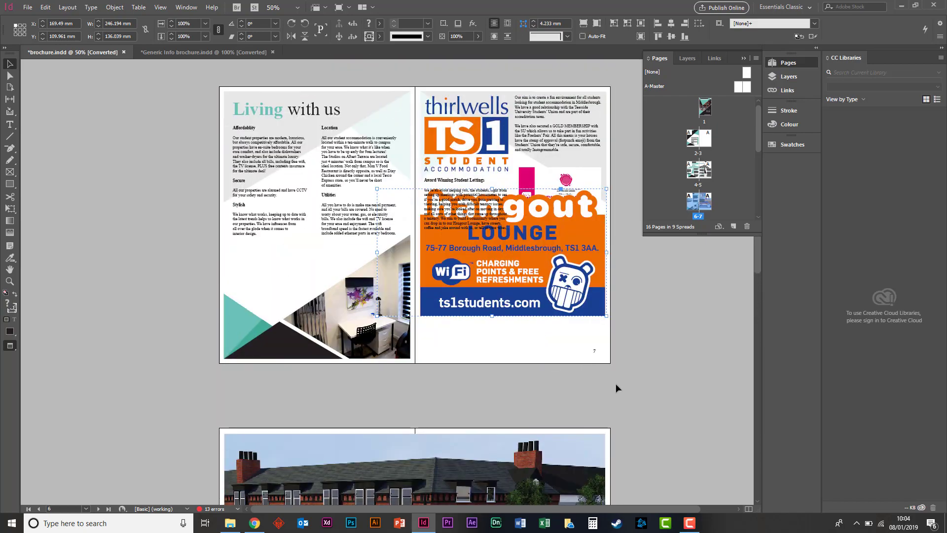
{"action": "scroll", "coordinate": [616, 383], "scroll_direction": "up", "scroll_amount": 13}
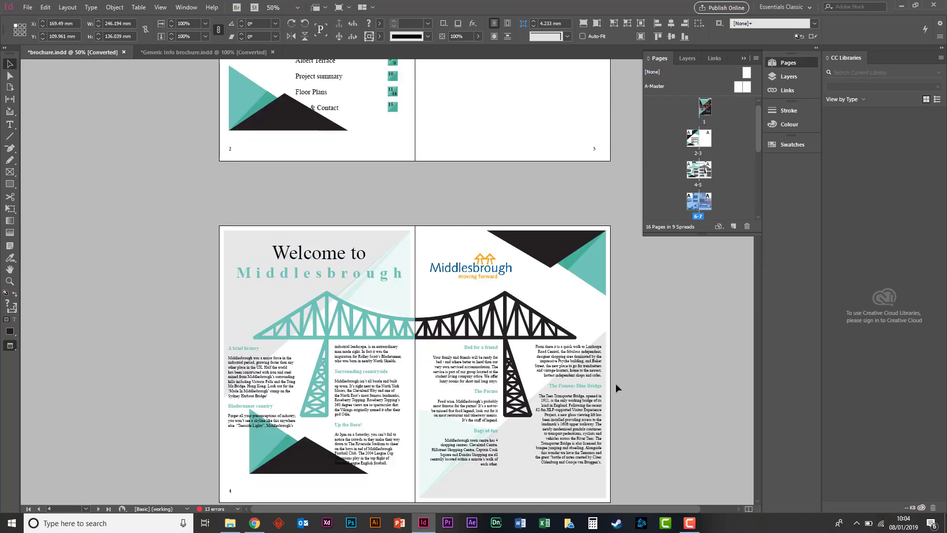
{"action": "scroll", "coordinate": [615, 383], "scroll_direction": "up", "scroll_amount": 6}
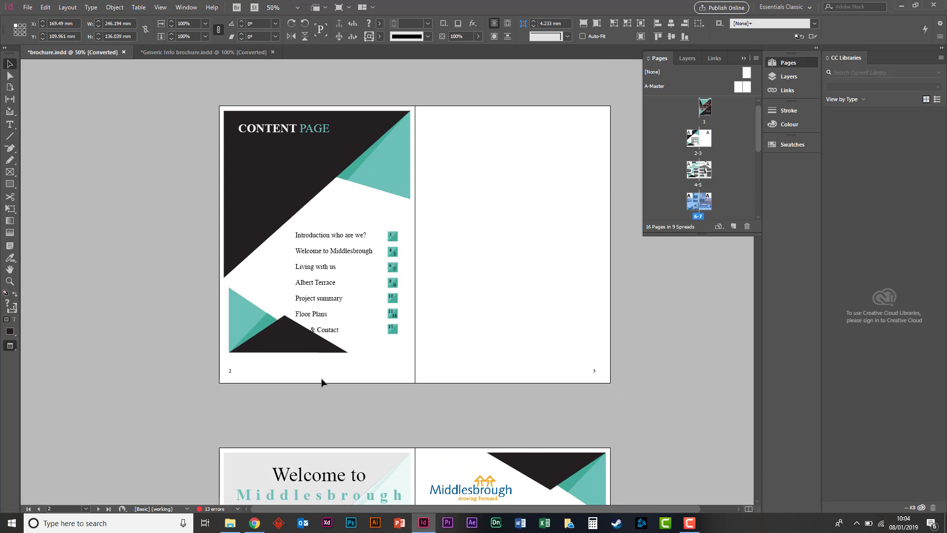
{"action": "left_click_drag", "start_coordinate": [289, 339], "coordinate": [316, 363]}
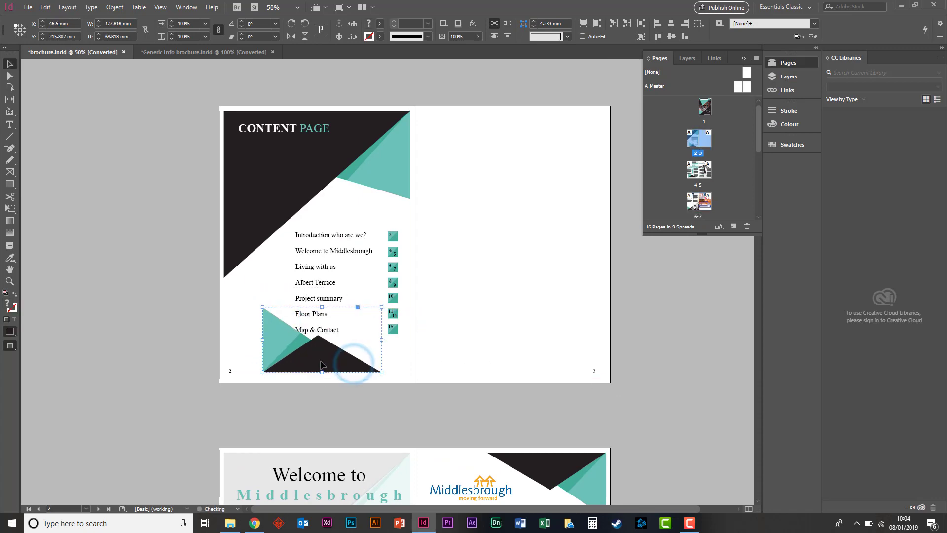
Review the automatic page numbers across the brochure's spreads, from the cover through to the back page
{"action": "scroll", "coordinate": [495, 293], "scroll_direction": "up", "scroll_amount": 8}
{"action": "scroll", "coordinate": [494, 293], "scroll_direction": "down", "scroll_amount": 11}
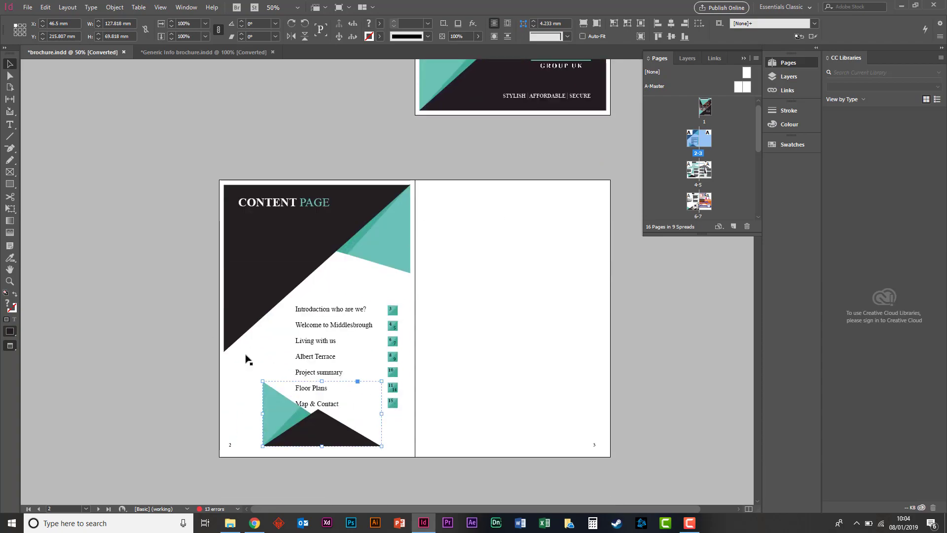
{"action": "scroll", "coordinate": [491, 413], "scroll_direction": "down", "scroll_amount": 11}
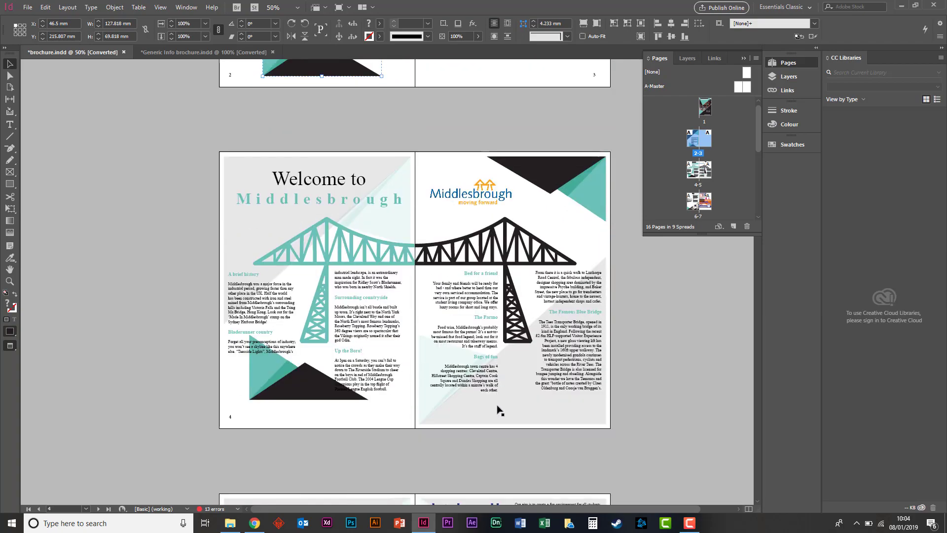
{"action": "scroll", "coordinate": [469, 381], "scroll_direction": "down", "scroll_amount": 20}
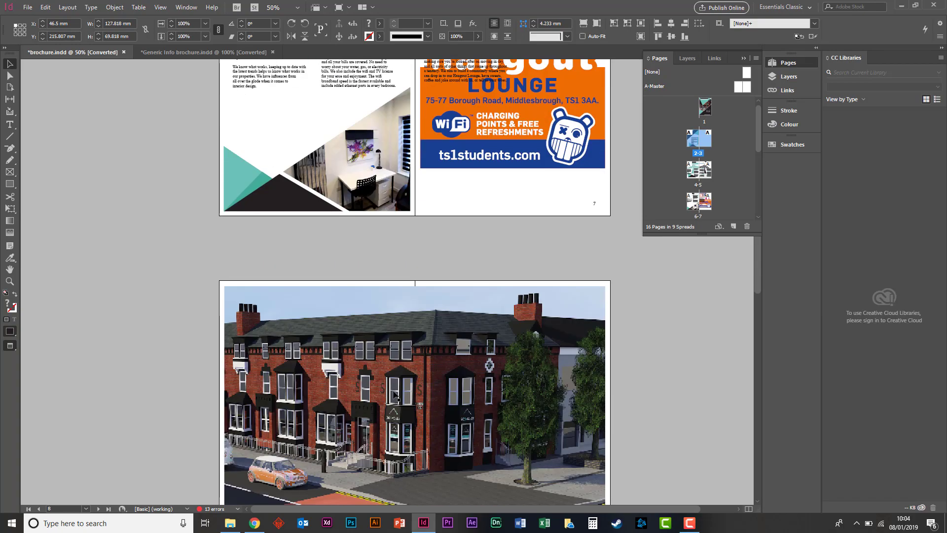
{"action": "scroll", "coordinate": [463, 384], "scroll_direction": "down", "scroll_amount": 20}
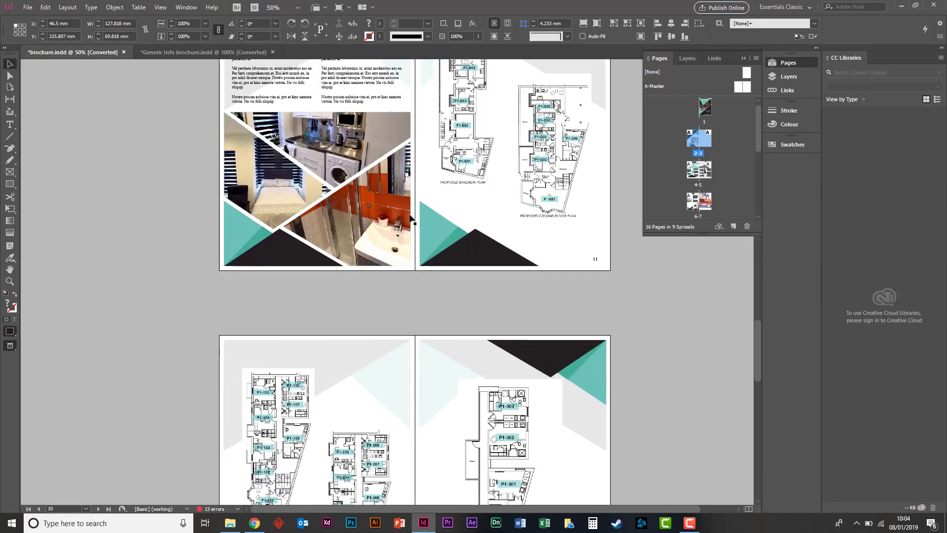
{"action": "scroll", "coordinate": [434, 296], "scroll_direction": "down", "scroll_amount": 2}
{"action": "scroll", "coordinate": [446, 328], "scroll_direction": "up", "scroll_amount": 10}
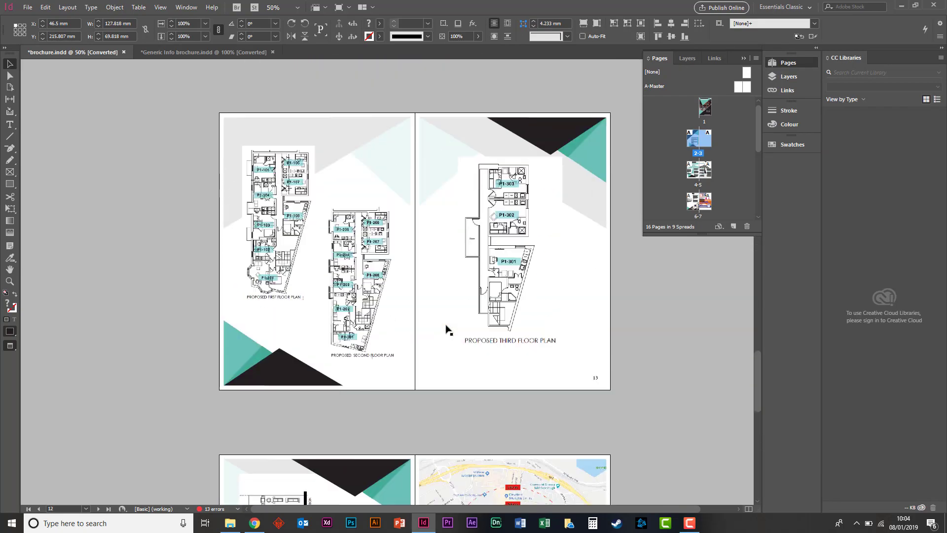
{"action": "scroll", "coordinate": [446, 328], "scroll_direction": "down", "scroll_amount": 8}
{"action": "scroll", "coordinate": [424, 355], "scroll_direction": "down", "scroll_amount": 5}
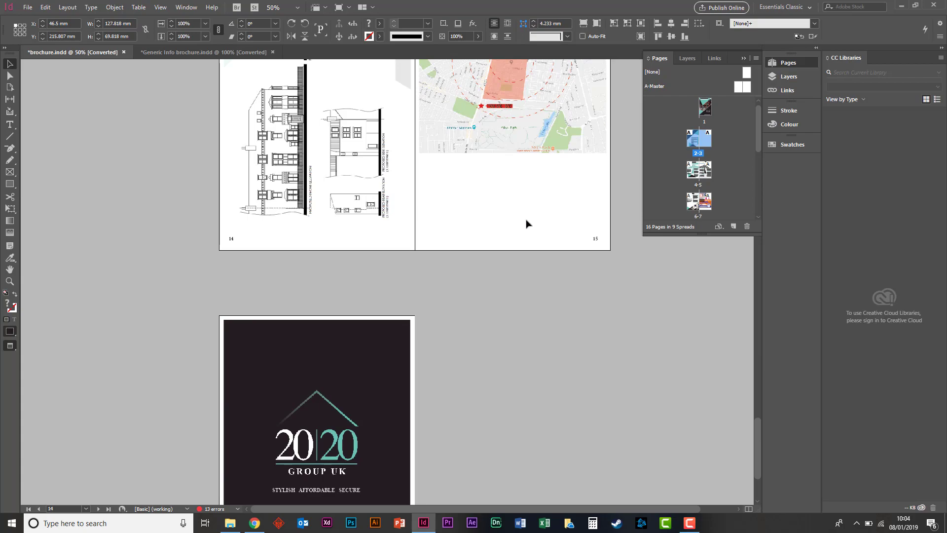
Try scaling the black half of the bridge on pages 4–5 to about 132 × 88 mm and rotating the whole bridge about -5.5°
{"action": "scroll", "coordinate": [533, 376], "scroll_direction": "down", "scroll_amount": 4}
{"action": "scroll", "coordinate": [532, 377], "scroll_direction": "up", "scroll_amount": 18}
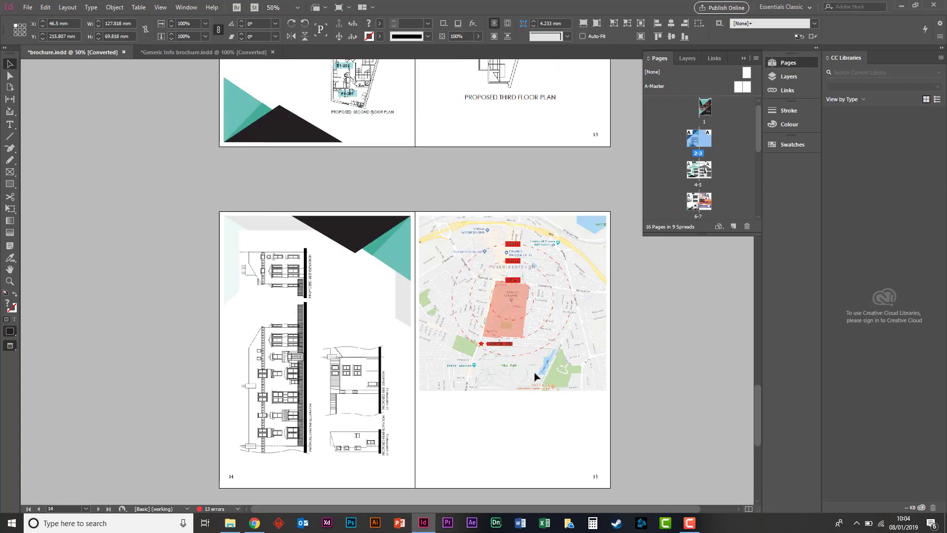
{"action": "scroll", "coordinate": [537, 376], "scroll_direction": "up", "scroll_amount": 15}
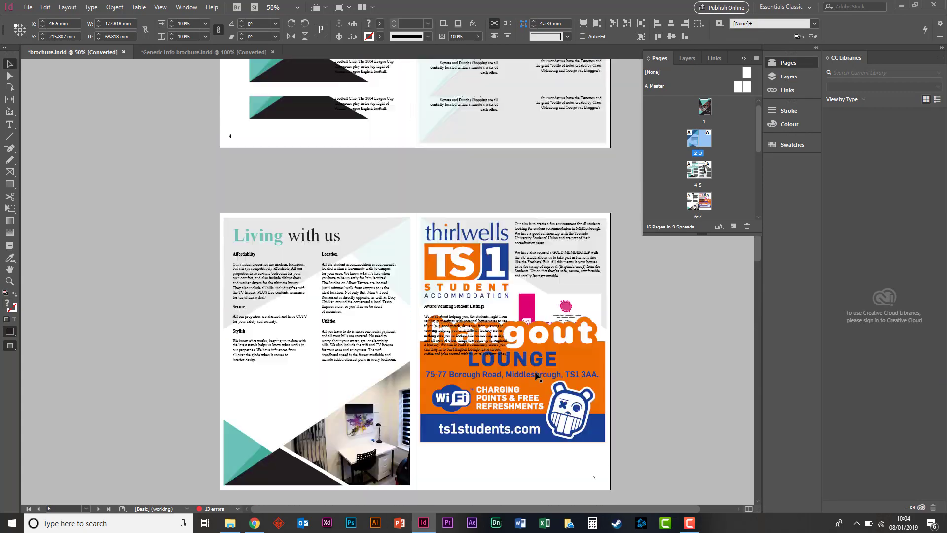
{"action": "scroll", "coordinate": [537, 376], "scroll_direction": "up", "scroll_amount": 3}
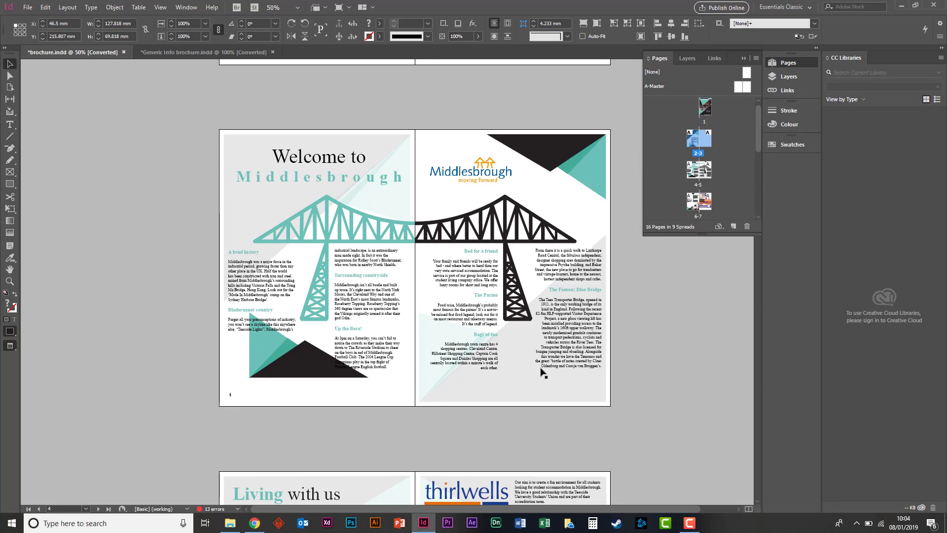
{"action": "left_click", "coordinate": [520, 305]}
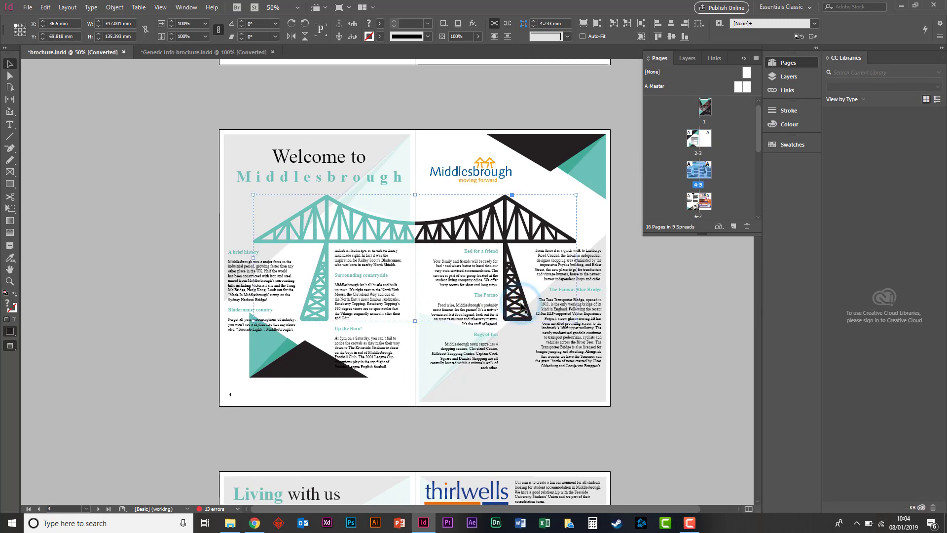
{"action": "scroll", "coordinate": [521, 306], "scroll_direction": "up", "scroll_amount": 5}
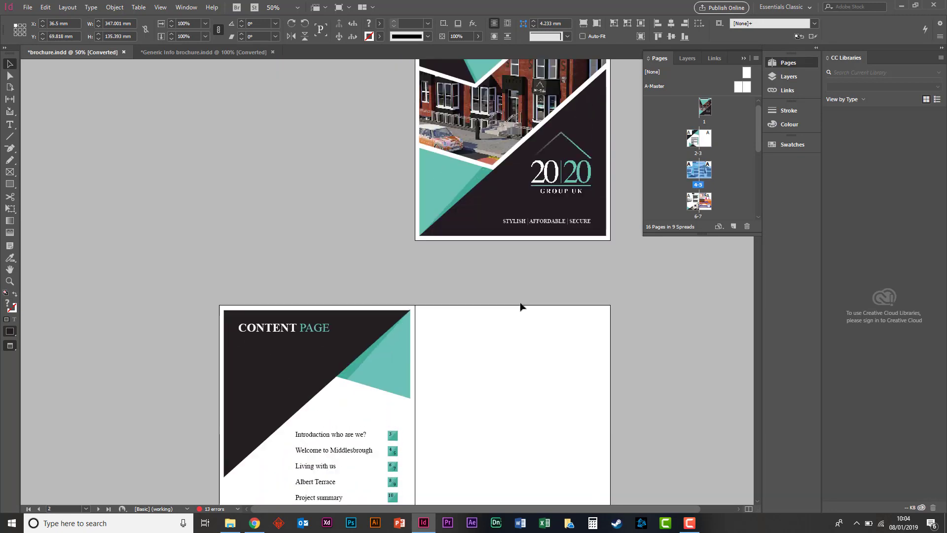
{"action": "scroll", "coordinate": [521, 306], "scroll_direction": "down", "scroll_amount": 4}
{"action": "left_click", "coordinate": [529, 385]}
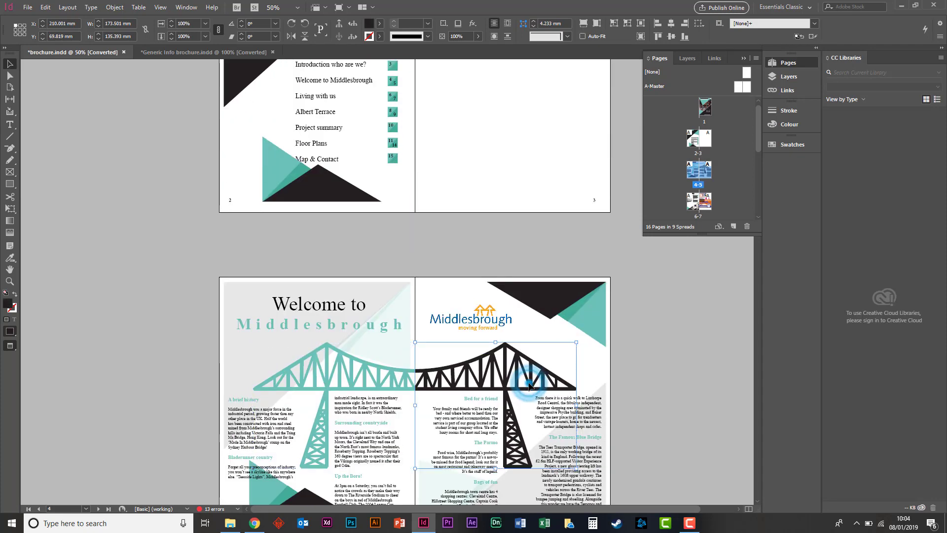
{"action": "left_click", "coordinate": [528, 384]}
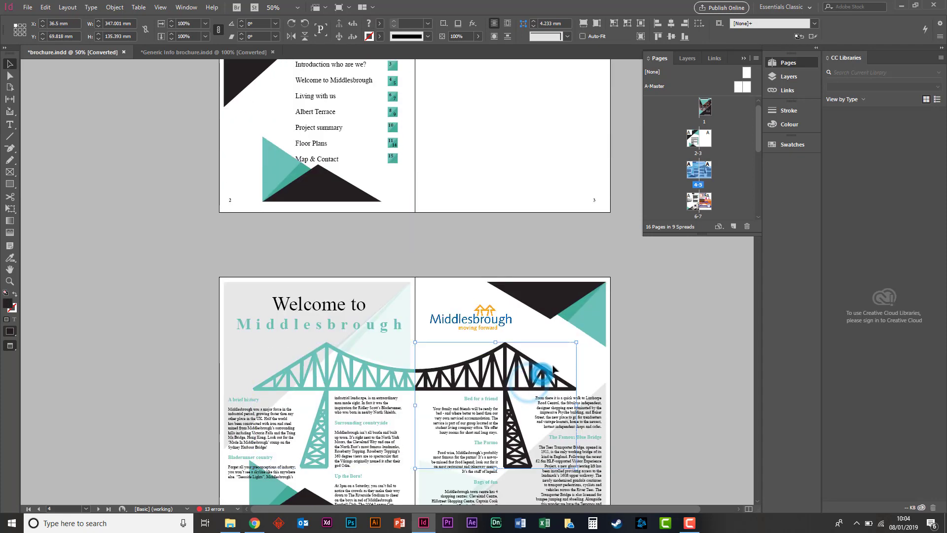
{"action": "left_click_drag", "start_coordinate": [576, 341], "coordinate": [537, 388]}
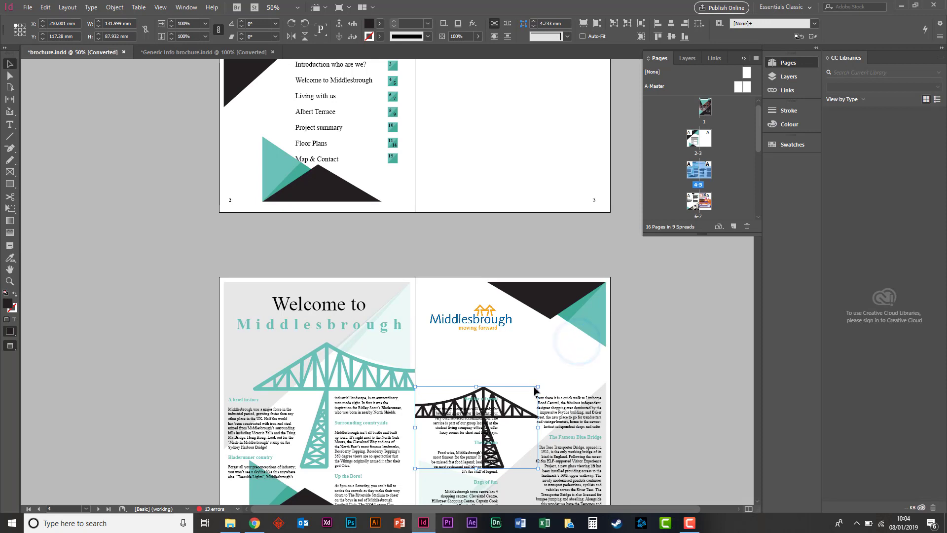
{"action": "key", "text": "ctrl+z"}
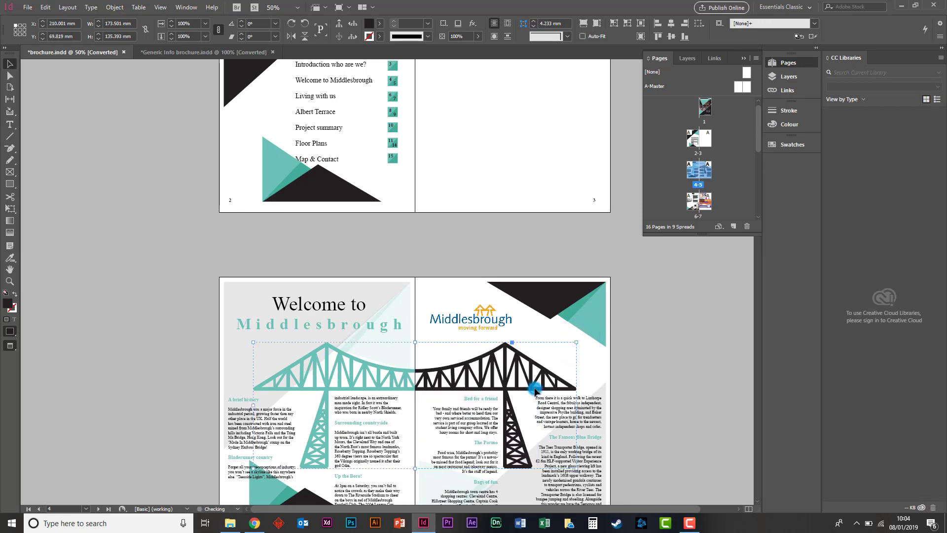
{"action": "left_click_drag", "start_coordinate": [578, 340], "coordinate": [553, 372]}
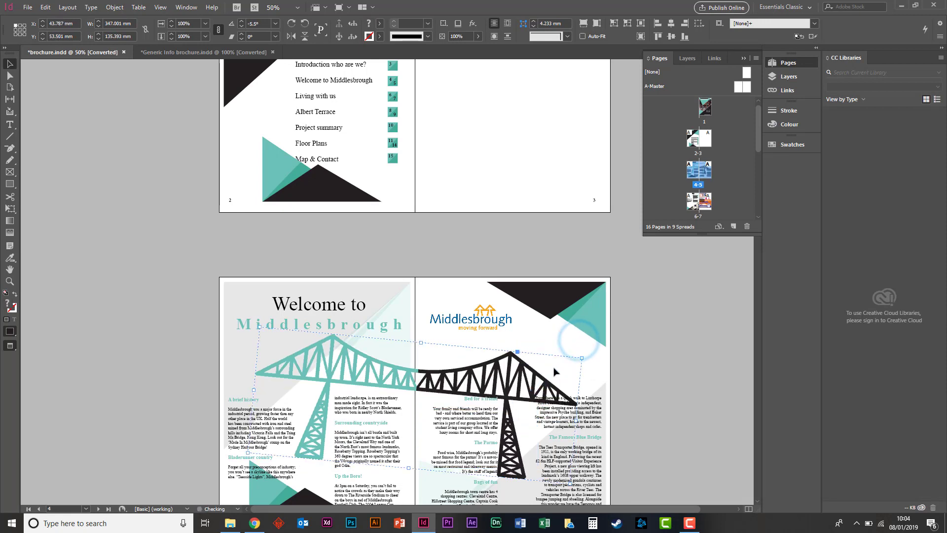
{"action": "key", "text": "ctrl+z"}
Scale the desk photo inside its page 6 frame to about 205 × 144 mm and move the frame to about X 64.8, Y 155.9 mm
{"action": "scroll", "coordinate": [554, 371], "scroll_direction": "down", "scroll_amount": 3}
{"action": "scroll", "coordinate": [555, 371], "scroll_direction": "down", "scroll_amount": 3}
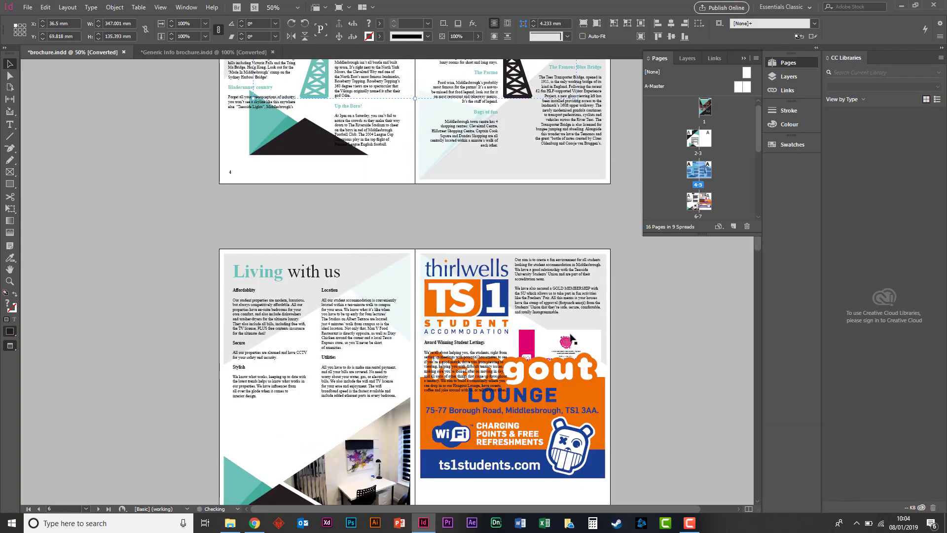
{"action": "left_click", "coordinate": [456, 306]}
{"action": "left_click", "coordinate": [529, 438]}
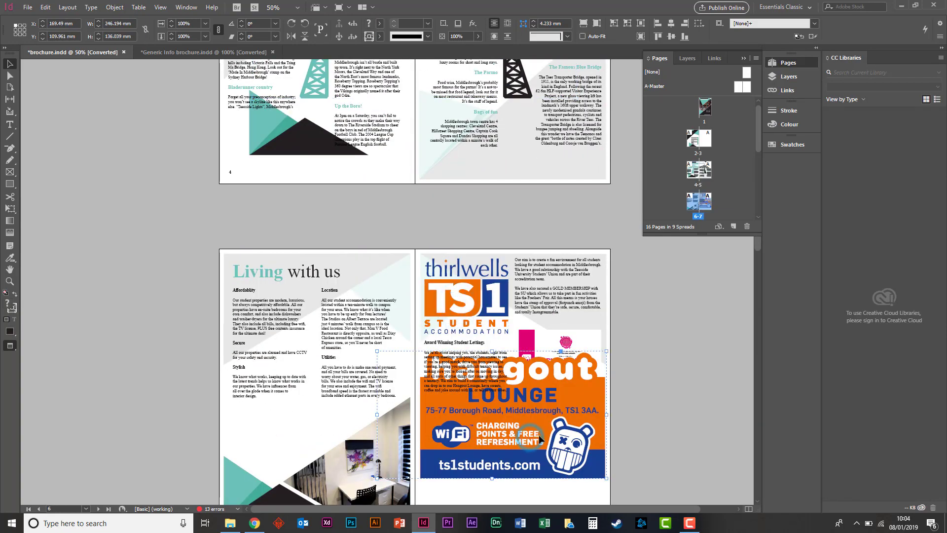
{"action": "scroll", "coordinate": [546, 419], "scroll_direction": "down", "scroll_amount": 3}
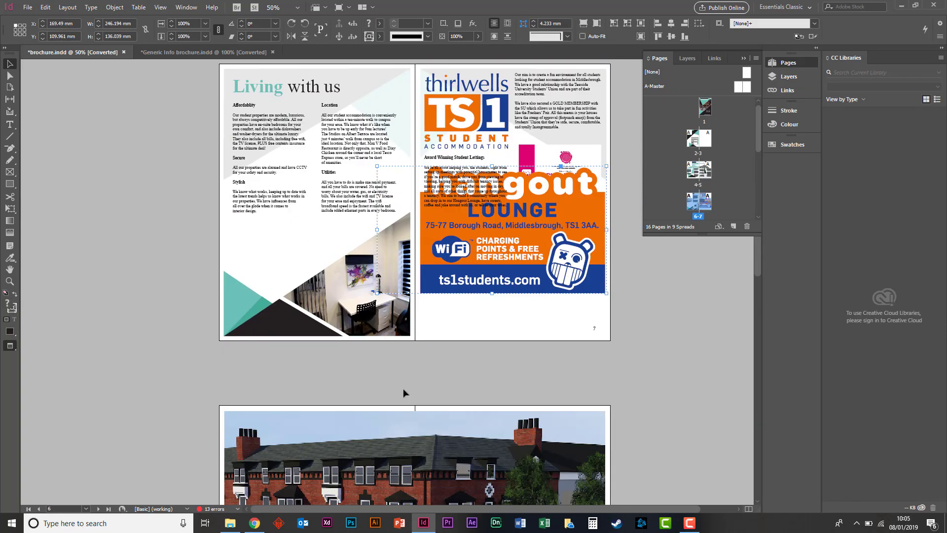
{"action": "left_click", "coordinate": [306, 295]}
{"action": "double_click", "coordinate": [352, 292]}
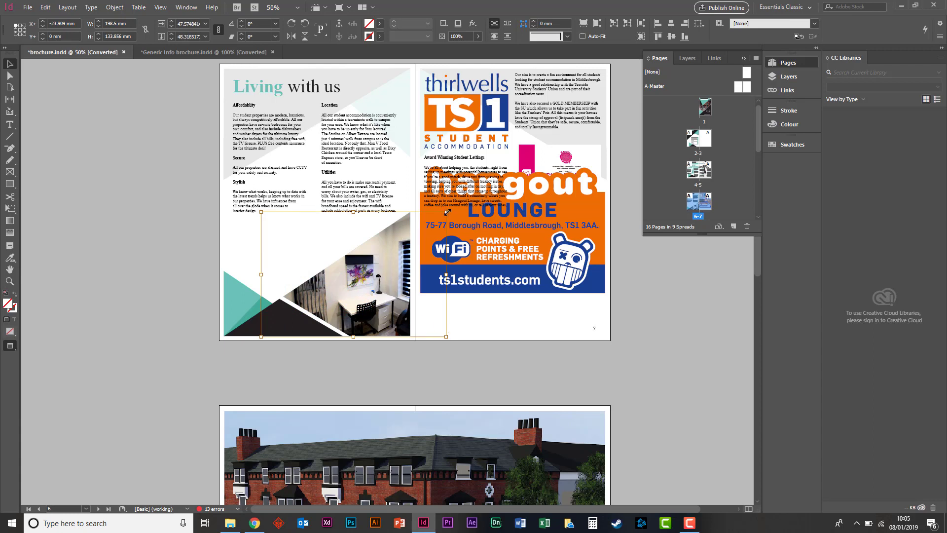
{"action": "left_click_drag", "start_coordinate": [447, 212], "coordinate": [401, 238]}
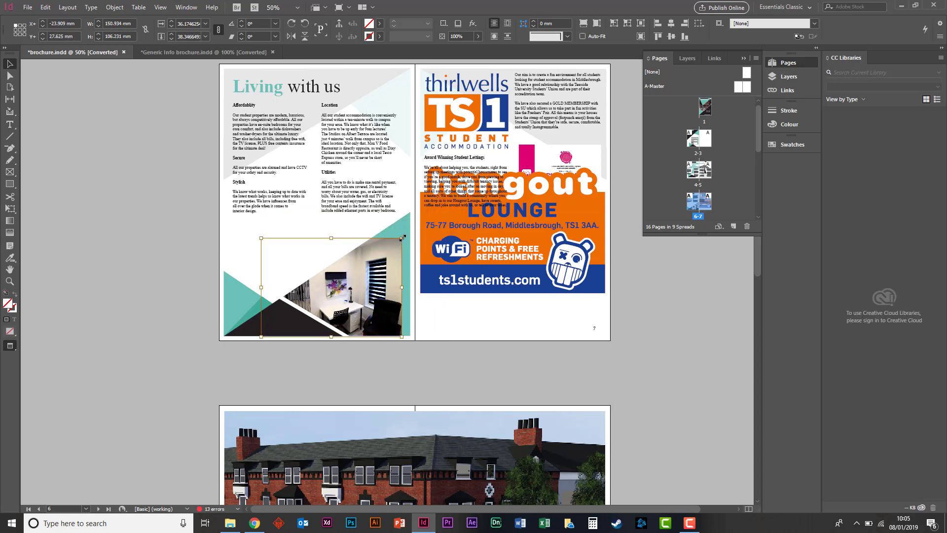
{"action": "left_click_drag", "start_coordinate": [403, 238], "coordinate": [452, 202]}
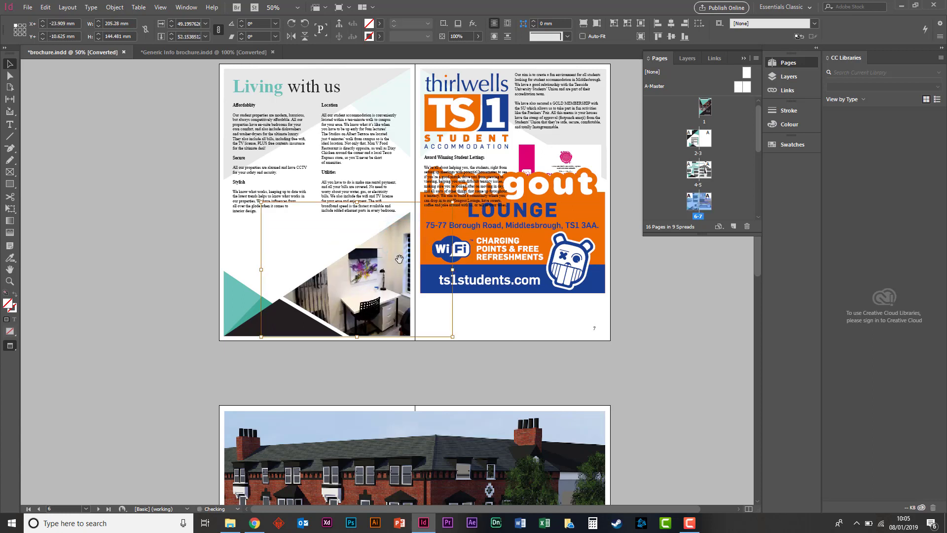
{"action": "key", "text": "Escape"}
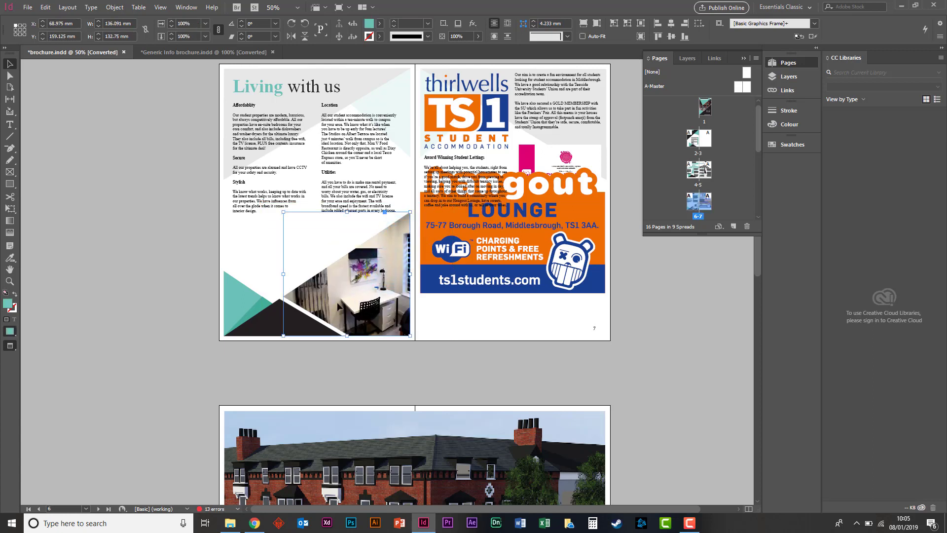
{"action": "left_click_drag", "start_coordinate": [354, 295], "coordinate": [358, 303]}
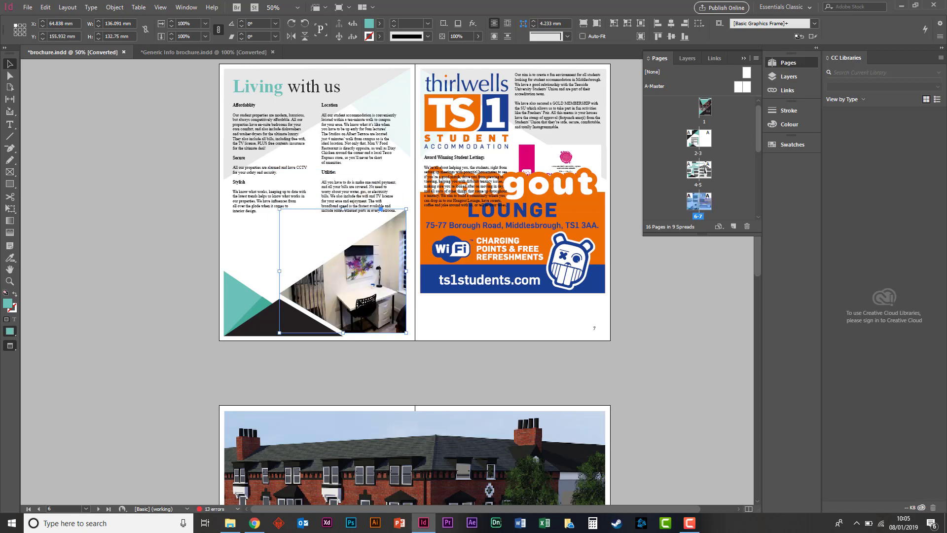
Reposition the desk photo within its triangular frame on page 6 to about X -31.8, Y -3.4 mm, keeping the frame fully covered
{"action": "left_click_drag", "start_coordinate": [349, 302], "coordinate": [367, 320]}
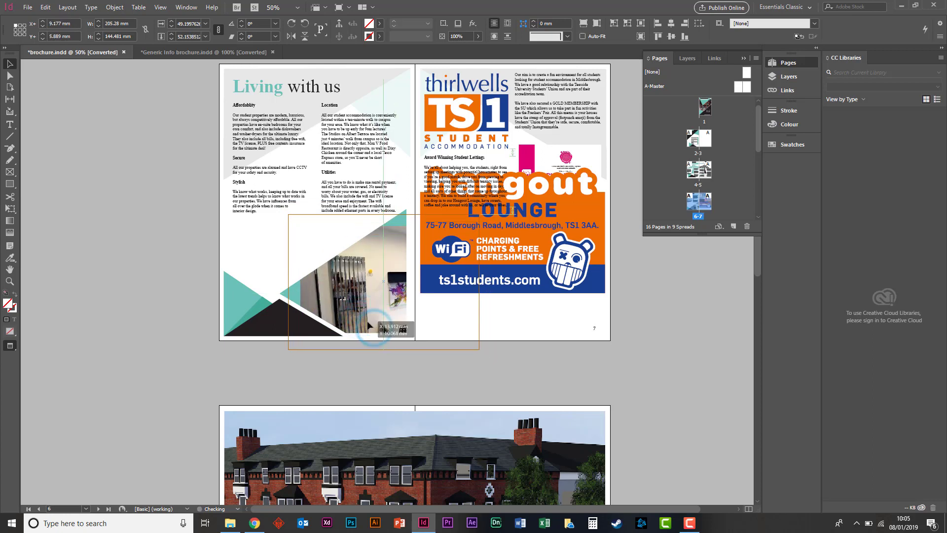
{"action": "left_click", "coordinate": [294, 300]}
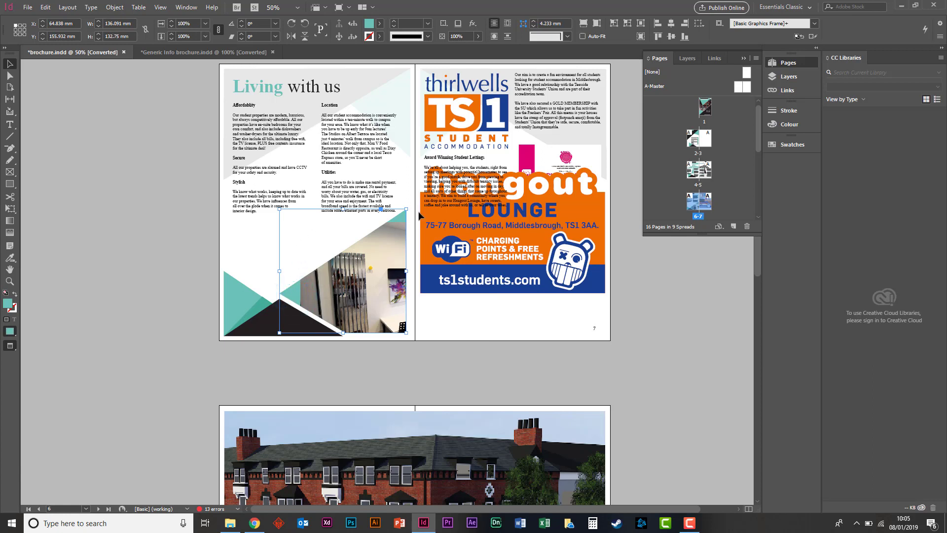
{"action": "double_click", "coordinate": [391, 286]}
{"action": "left_click_drag", "start_coordinate": [368, 303], "coordinate": [325, 284]}
{"action": "left_click", "coordinate": [284, 277]}
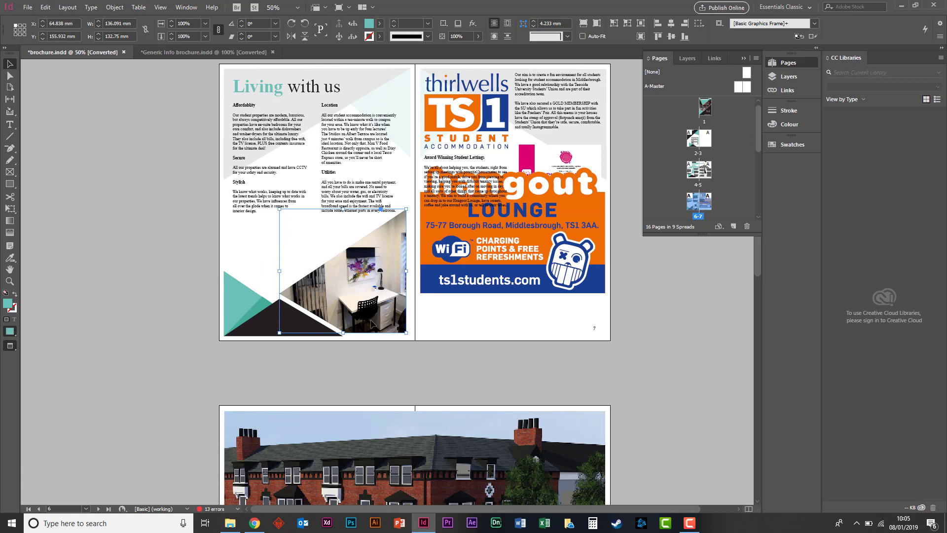
{"action": "mouse_move", "coordinate": [365, 311]}
{"action": "left_mouse_down"}
{"action": "mouse_move", "coordinate": [333, 308]}
{"action": "mouse_move", "coordinate": [353, 310]}
{"action": "left_mouse_up"}
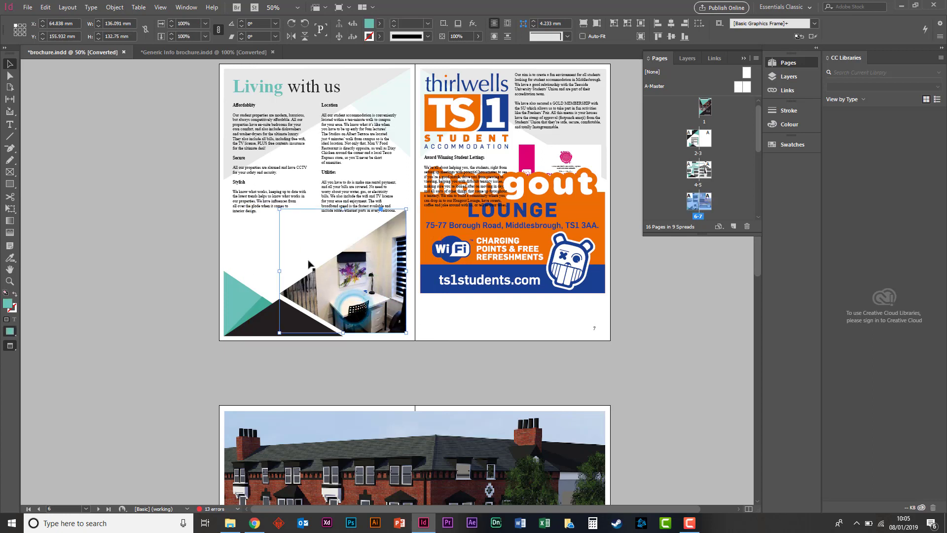
{"action": "left_click", "coordinate": [291, 245]}
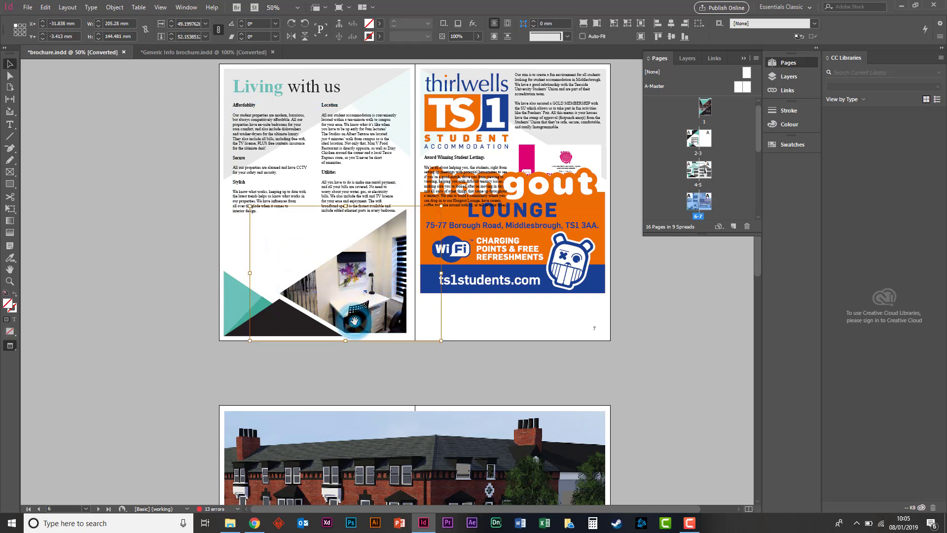
{"action": "left_click", "coordinate": [176, 280]}
Try shrinking only the desk photo's frame on page 6 to about 91 × 76 mm, cropping the image
{"action": "left_click", "coordinate": [345, 289]}
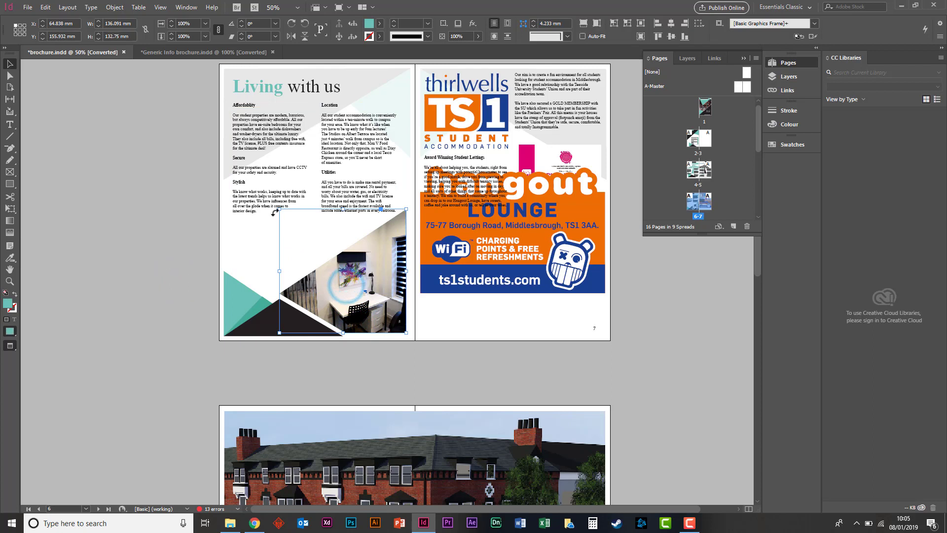
{"action": "left_click_drag", "start_coordinate": [282, 212], "coordinate": [320, 261]}
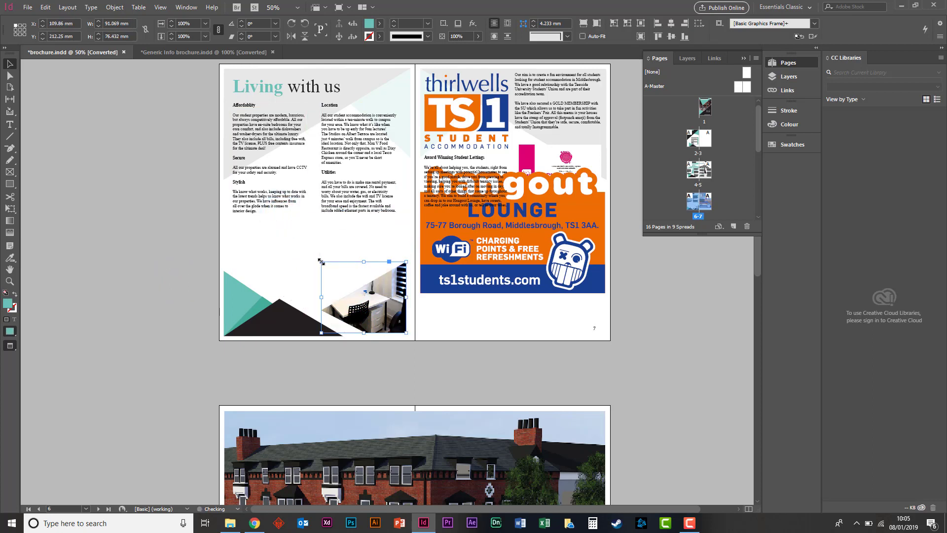
{"action": "key", "text": "ctrl+z"}
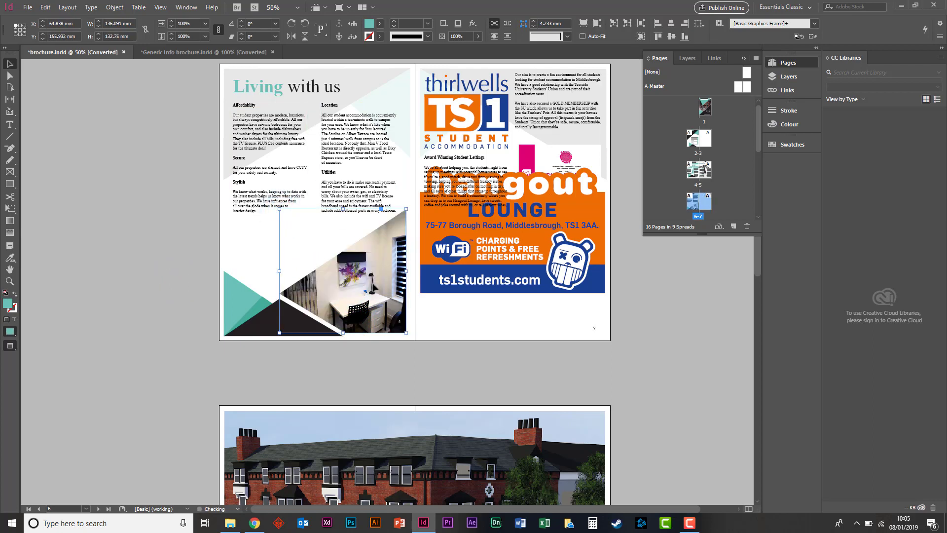
{"action": "left_click", "coordinate": [140, 267]}
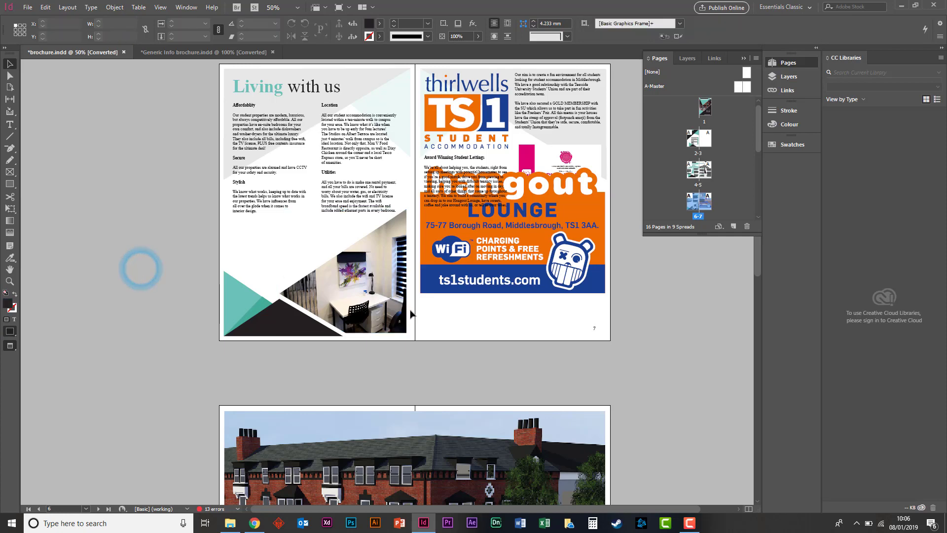
Return to the Welcome to Middlesbrough spread and move page 4's lower triangle graphic off the text into the page's bottom outer corner
{"action": "scroll", "coordinate": [410, 313], "scroll_direction": "up", "scroll_amount": 3}
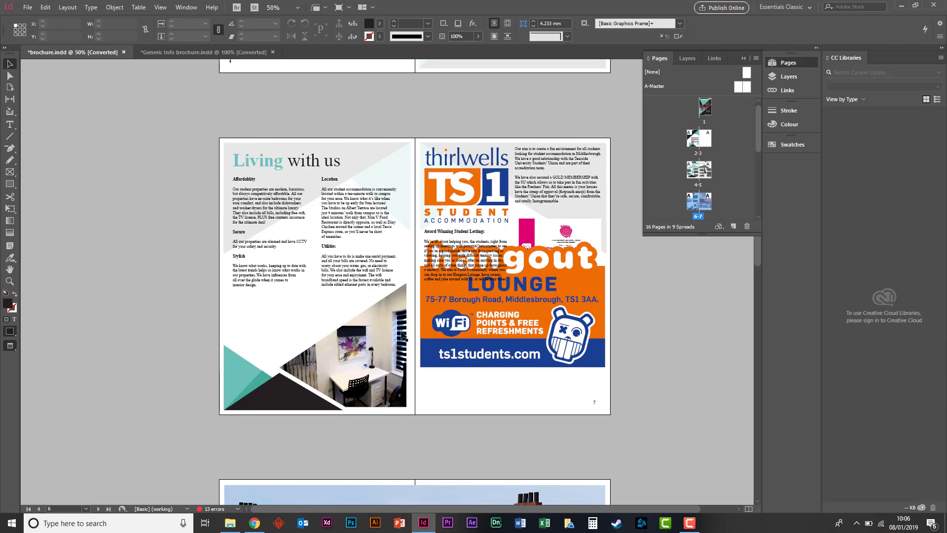
{"action": "left_click", "coordinate": [385, 355]}
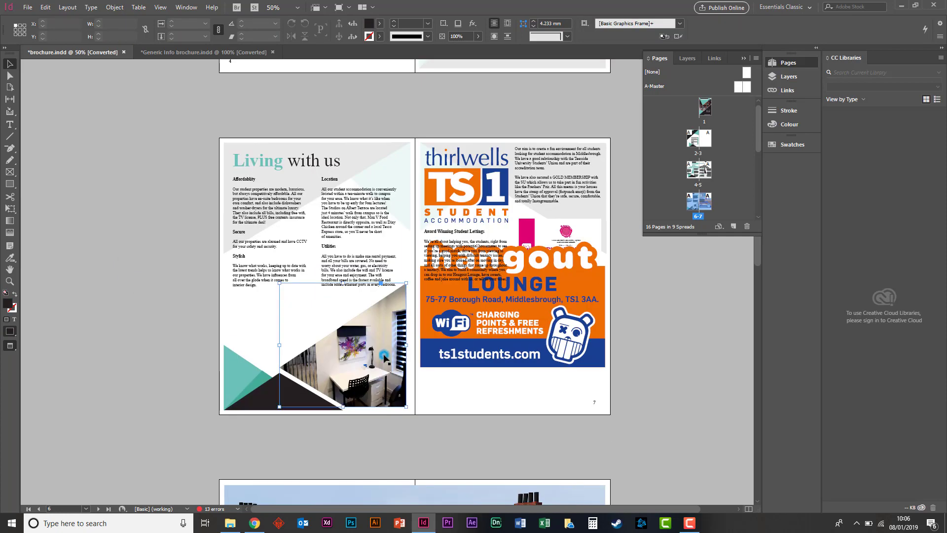
{"action": "left_click", "coordinate": [139, 230]}
{"action": "scroll", "coordinate": [178, 272], "scroll_direction": "up", "scroll_amount": 10}
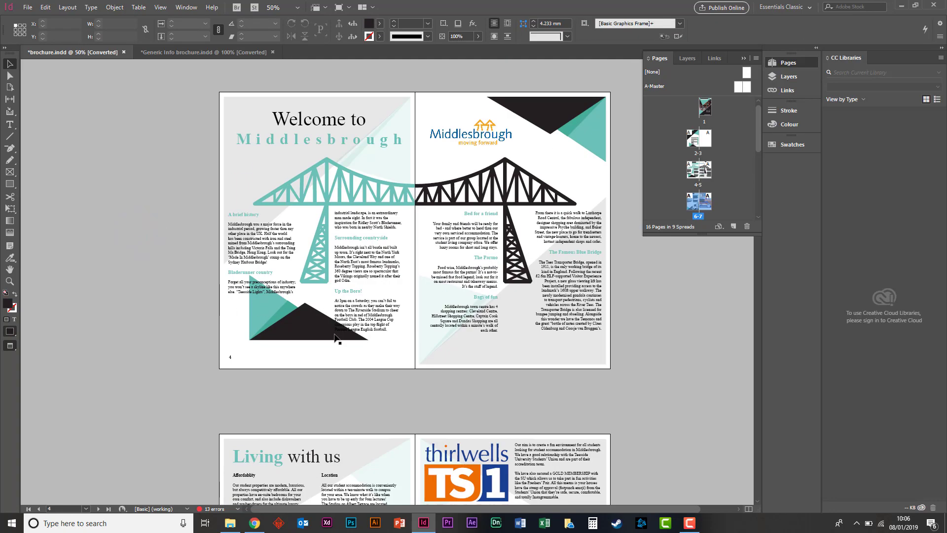
{"action": "left_click_drag", "start_coordinate": [323, 323], "coordinate": [293, 354]}
{"action": "left_click", "coordinate": [401, 373]}
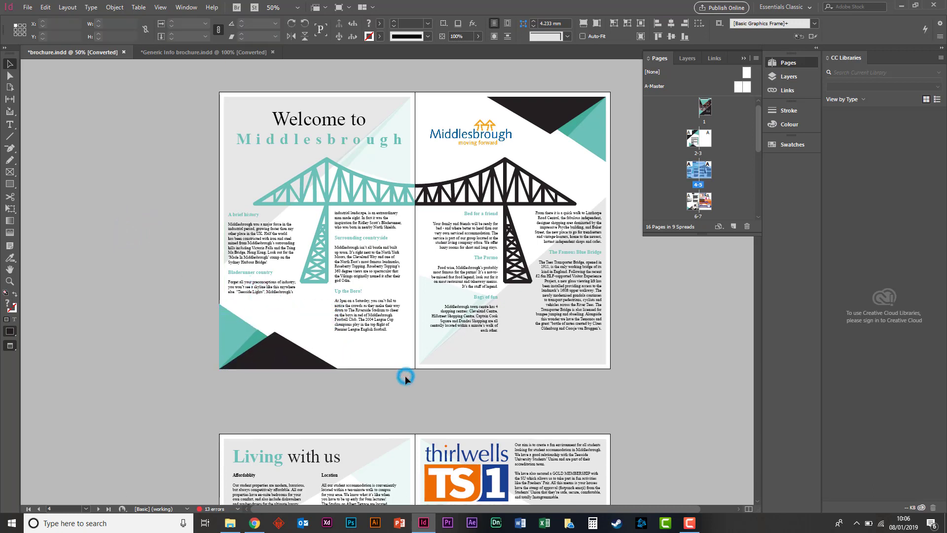
Try three columns on the text frame spanning pages 4 and 5 in Text Frame Options, with the preview turned on
{"action": "left_click", "coordinate": [483, 309]}
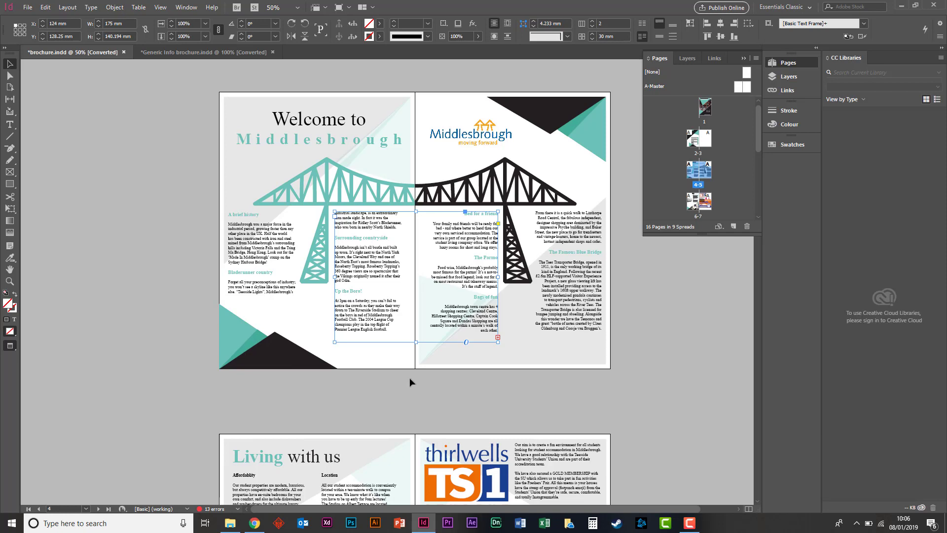
{"action": "left_click", "coordinate": [99, 6]}
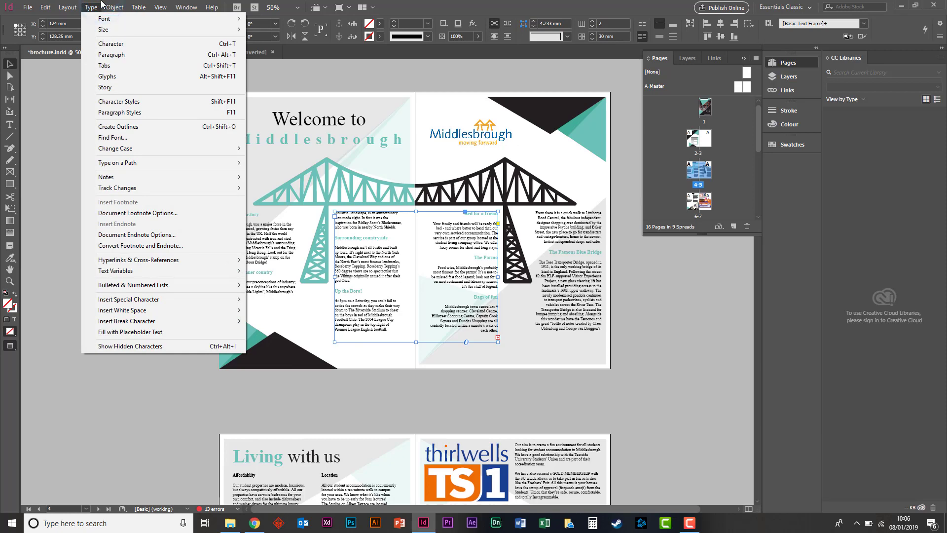
{"action": "mouse_move", "coordinate": [59, 8]}
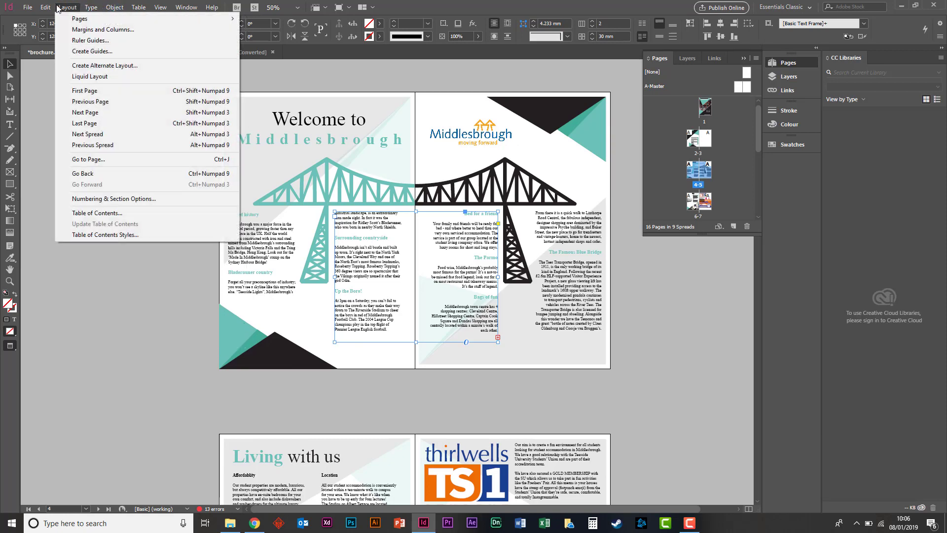
{"action": "mouse_move", "coordinate": [115, 6]}
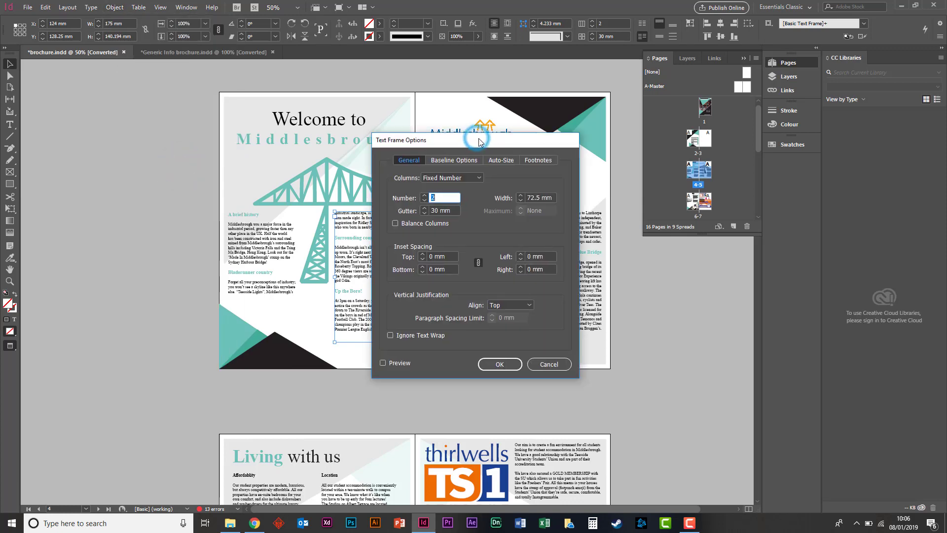
{"action": "left_click_drag", "start_coordinate": [477, 140], "coordinate": [673, 168]}
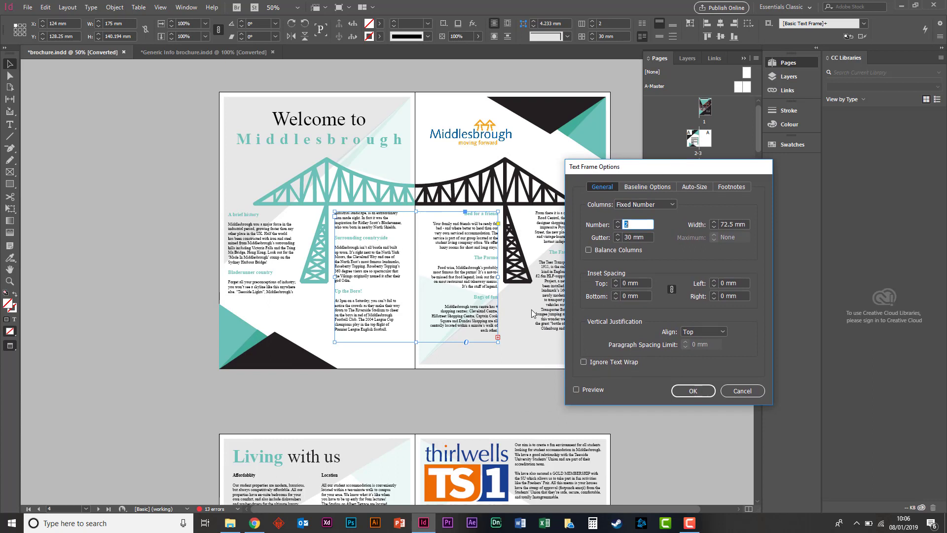
{"action": "left_click", "coordinate": [576, 389]}
{"action": "left_click", "coordinate": [617, 223]}
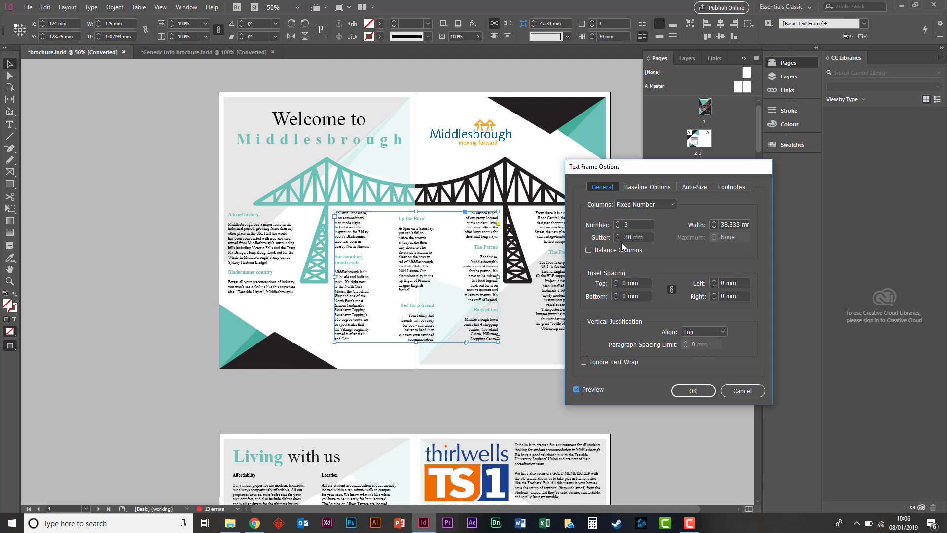
Try reducing the gutter between the text frame's columns to 7 mm
{"action": "left_click", "coordinate": [619, 240]}
{"action": "left_click", "coordinate": [619, 240]}
{"action": "left_click", "coordinate": [619, 241]}
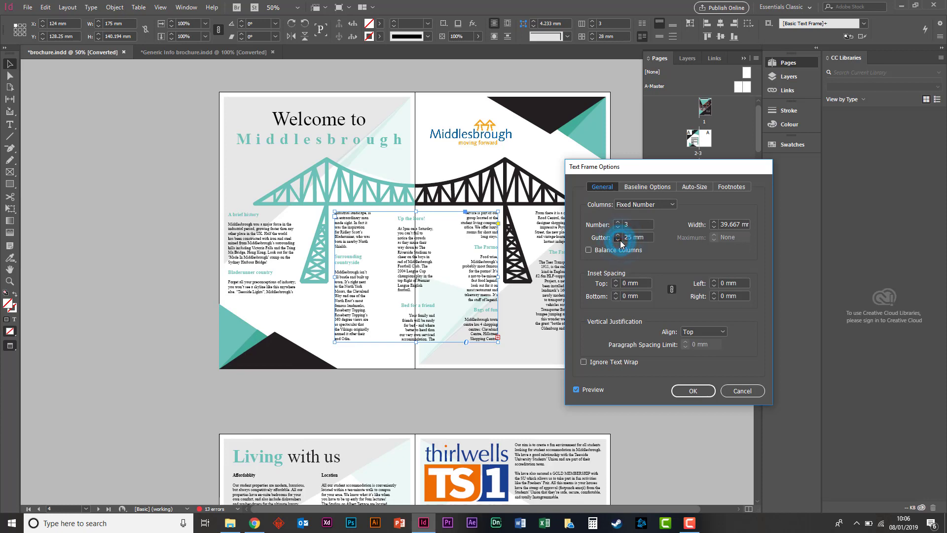
{"action": "left_click", "coordinate": [619, 241]}
{"action": "left_click", "coordinate": [620, 241]}
{"action": "left_click", "coordinate": [619, 241]}
{"action": "left_click", "coordinate": [619, 240]}
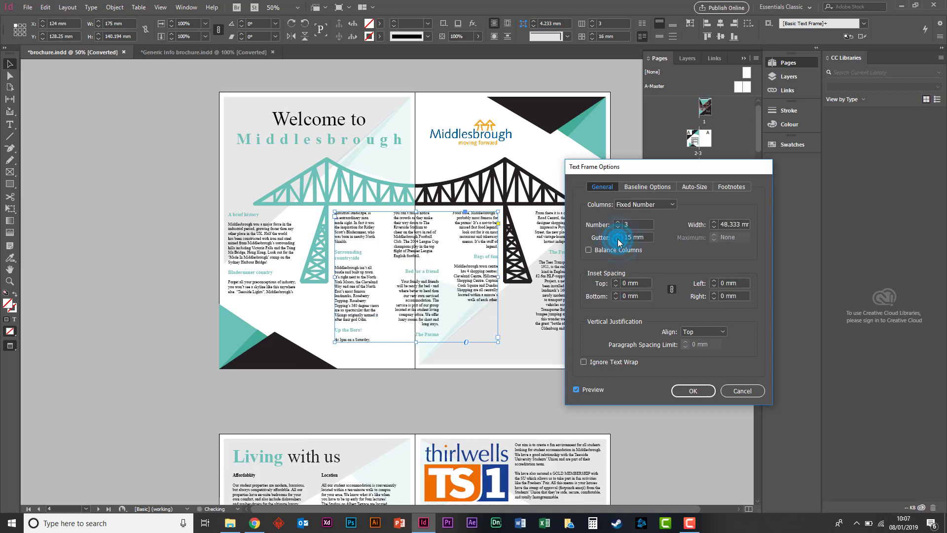
{"action": "left_click", "coordinate": [620, 241]}
{"action": "left_click", "coordinate": [618, 241]}
{"action": "left_click", "coordinate": [618, 240]}
{"action": "left_click", "coordinate": [618, 241]}
{"action": "left_click", "coordinate": [618, 240]}
{"action": "left_click", "coordinate": [618, 240]}
{"action": "left_click", "coordinate": [618, 240]}
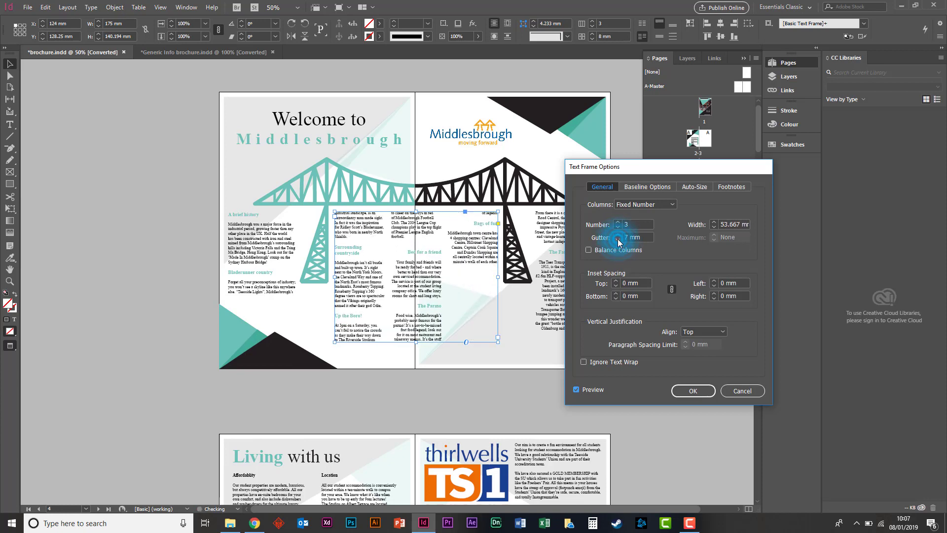
{"action": "left_click", "coordinate": [618, 240]}
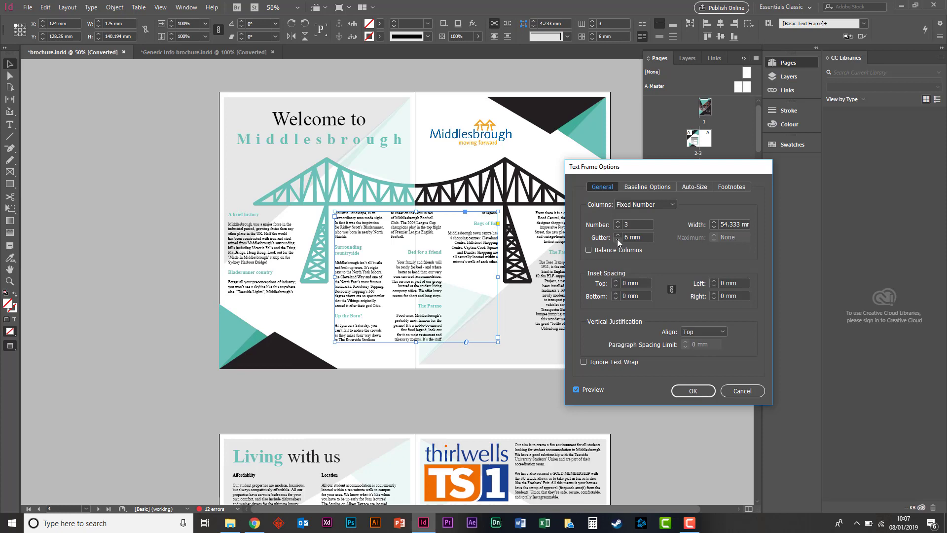
{"action": "left_click", "coordinate": [617, 235]}
{"action": "left_click", "coordinate": [617, 235]}
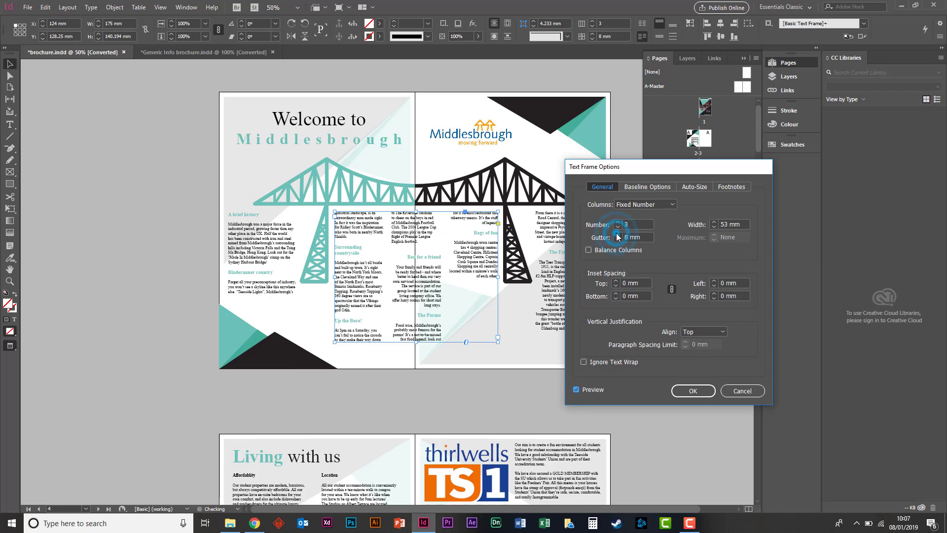
{"action": "left_click", "coordinate": [617, 235]}
{"action": "left_click", "coordinate": [617, 235]}
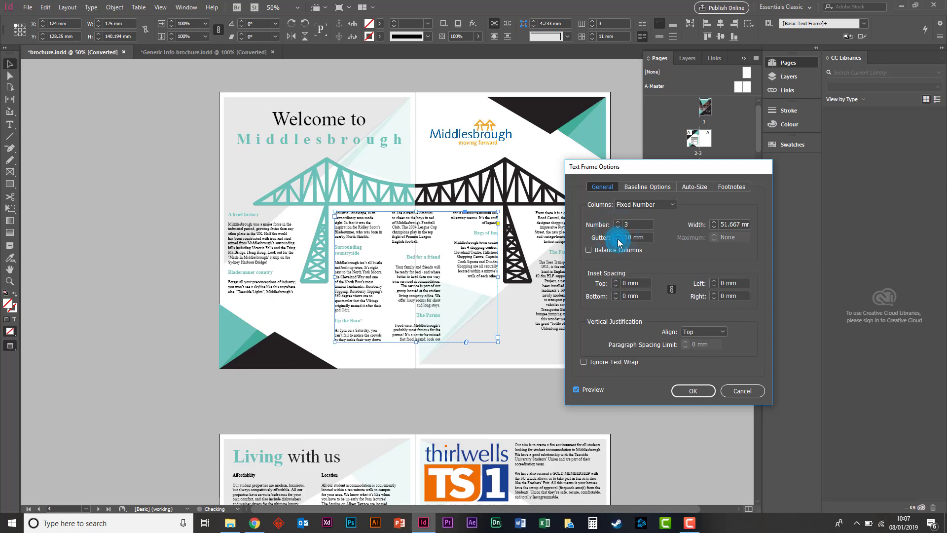
{"action": "left_click", "coordinate": [617, 240]}
{"action": "left_click", "coordinate": [617, 240]}
{"action": "left_click", "coordinate": [617, 240]}
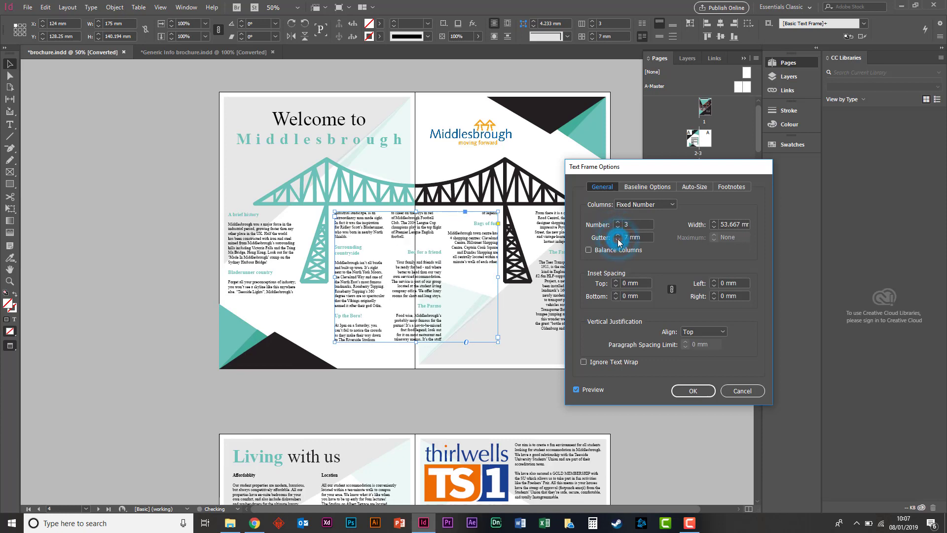
Try increasing the text frame's inset spacing to 10 mm on all four sides
{"action": "left_click", "coordinate": [616, 280]}
{"action": "left_click", "coordinate": [615, 281]}
{"action": "left_click", "coordinate": [615, 280]}
{"action": "left_click", "coordinate": [615, 281]}
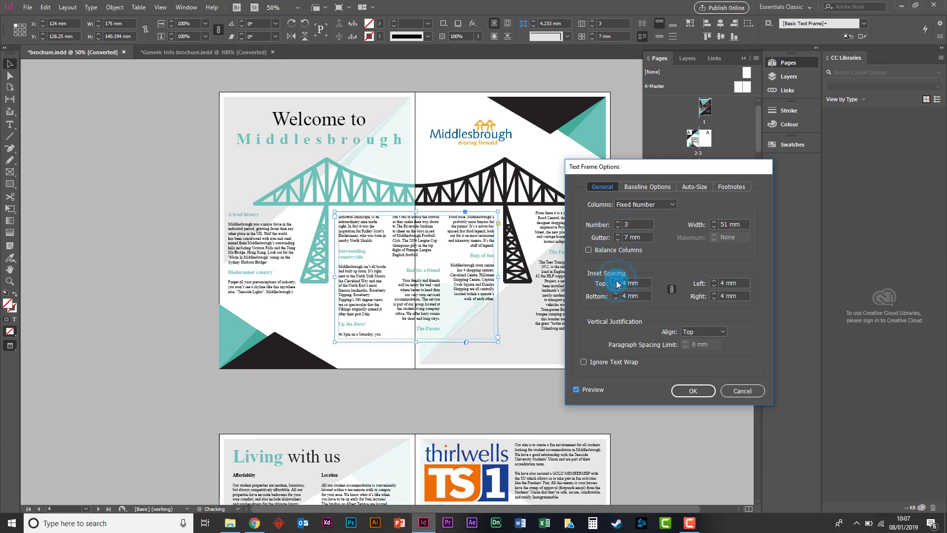
{"action": "left_click", "coordinate": [616, 281]}
{"action": "left_click", "coordinate": [615, 281]}
{"action": "left_click", "coordinate": [615, 281]}
{"action": "left_click", "coordinate": [616, 281]}
{"action": "left_click", "coordinate": [615, 281]}
{"action": "left_click", "coordinate": [616, 281]}
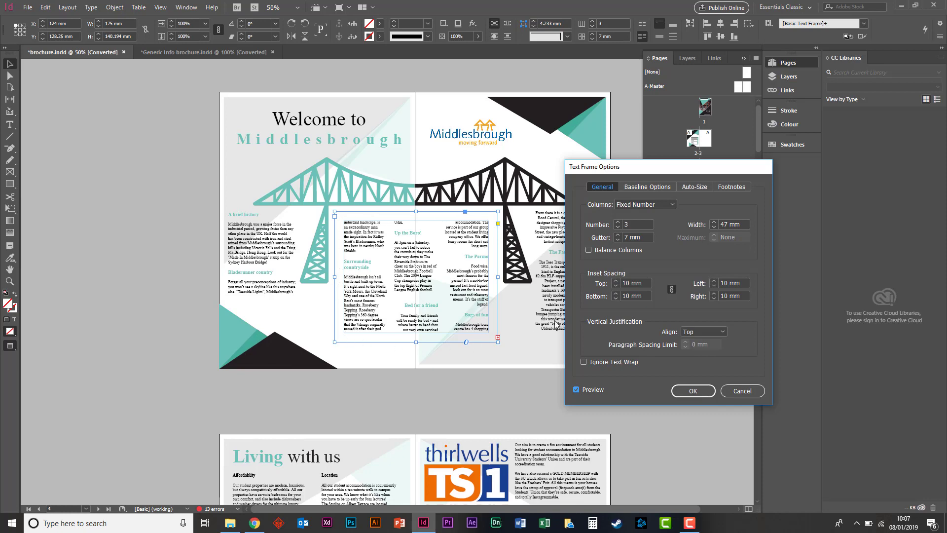
Try bringing the text frame's inset spacing down to 1 mm on all sides
{"action": "left_click", "coordinate": [616, 298]}
{"action": "left_click", "coordinate": [616, 297]}
{"action": "left_click", "coordinate": [616, 298]}
{"action": "left_click", "coordinate": [617, 298]}
{"action": "left_click", "coordinate": [616, 298]}
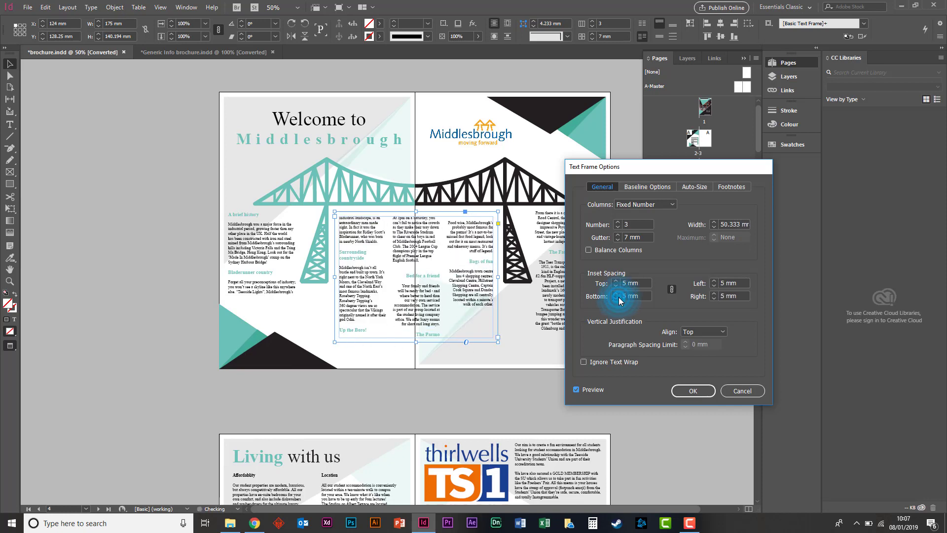
{"action": "left_click", "coordinate": [617, 298]}
{"action": "left_click", "coordinate": [617, 298]}
{"action": "left_click", "coordinate": [617, 298]}
{"action": "left_click", "coordinate": [617, 298]}
{"action": "left_click", "coordinate": [616, 298]}
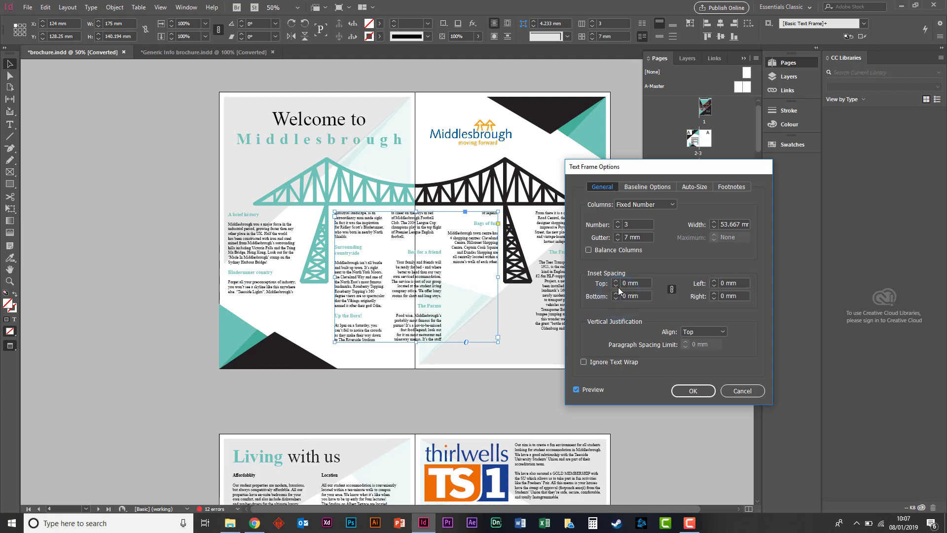
{"action": "left_click", "coordinate": [616, 294]}
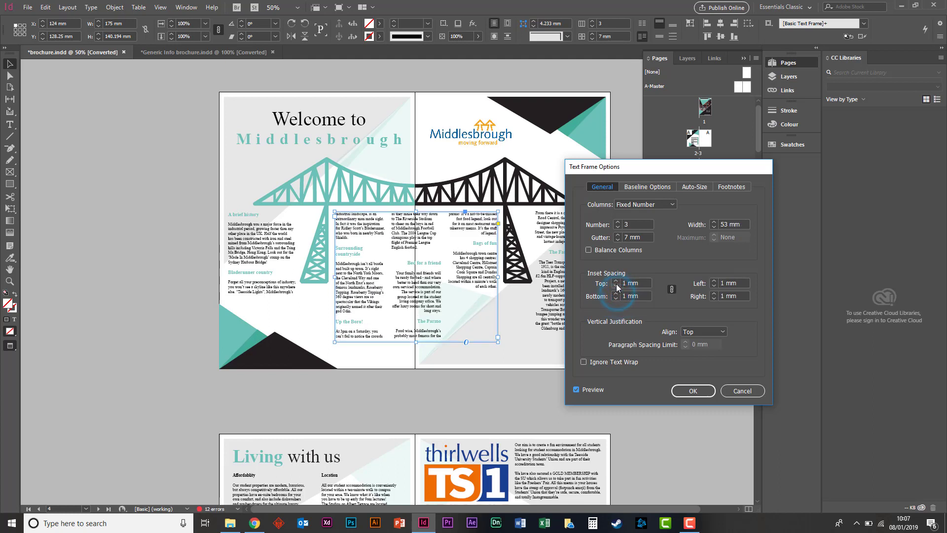
View the text frame's baseline options, return to the general options, and discard all the column, gutter and inset changes
{"action": "left_click", "coordinate": [710, 253]}
{"action": "left_click", "coordinate": [643, 190]}
{"action": "left_click", "coordinate": [600, 187]}
{"action": "left_click", "coordinate": [736, 392]}
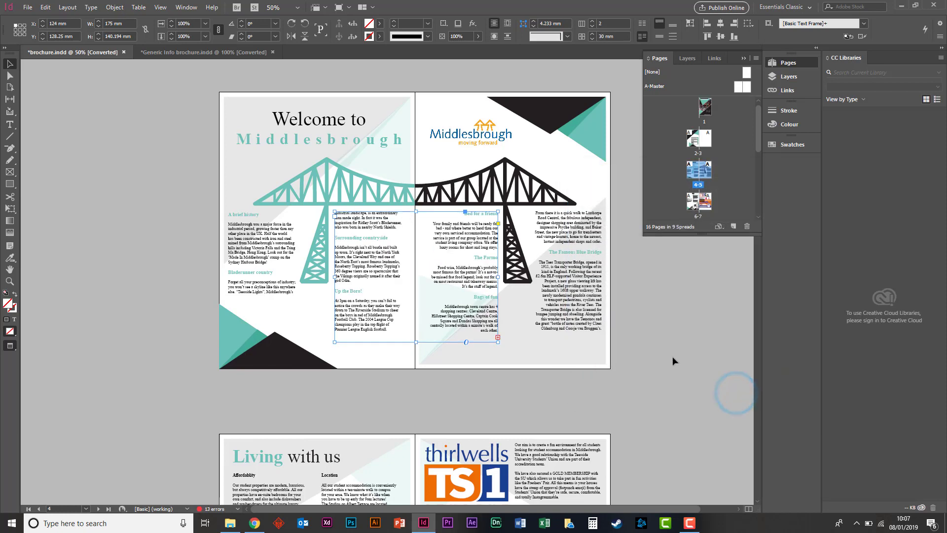
{"action": "left_click", "coordinate": [278, 256]}
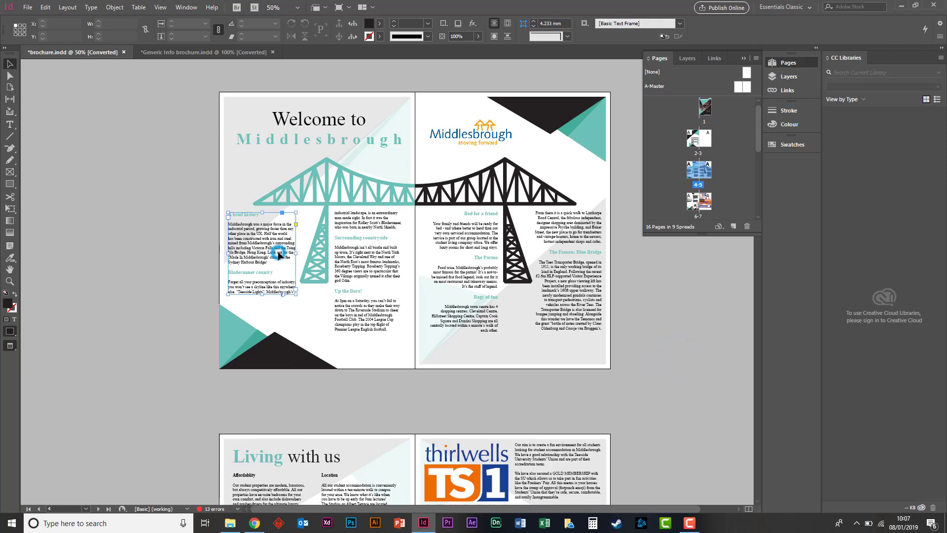
{"action": "left_click", "coordinate": [366, 252]}
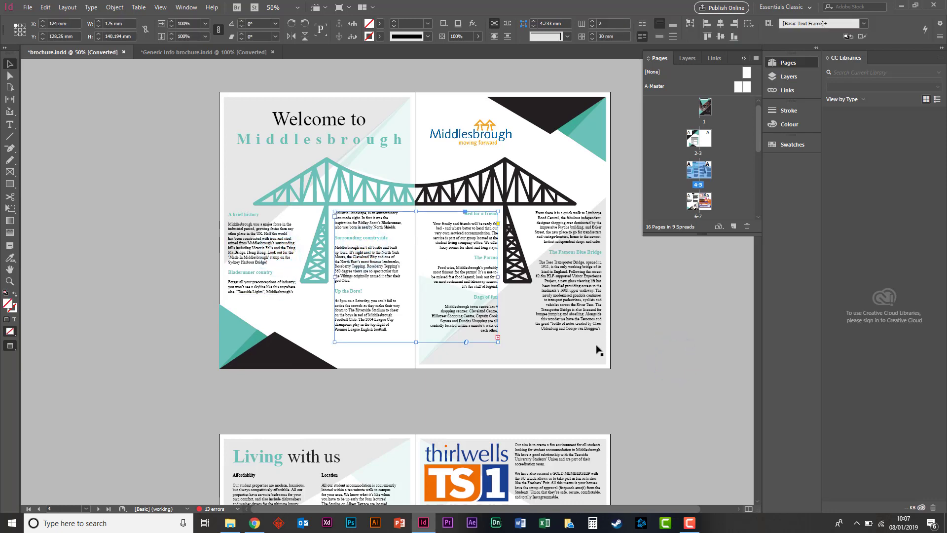
{"action": "left_click", "coordinate": [691, 281]}
Move the content page's lower triangle graphic off the contents list into the bottom outer corner, at about X 5, Y 222.9 mm
{"action": "scroll", "coordinate": [682, 305], "scroll_direction": "up", "scroll_amount": 1}
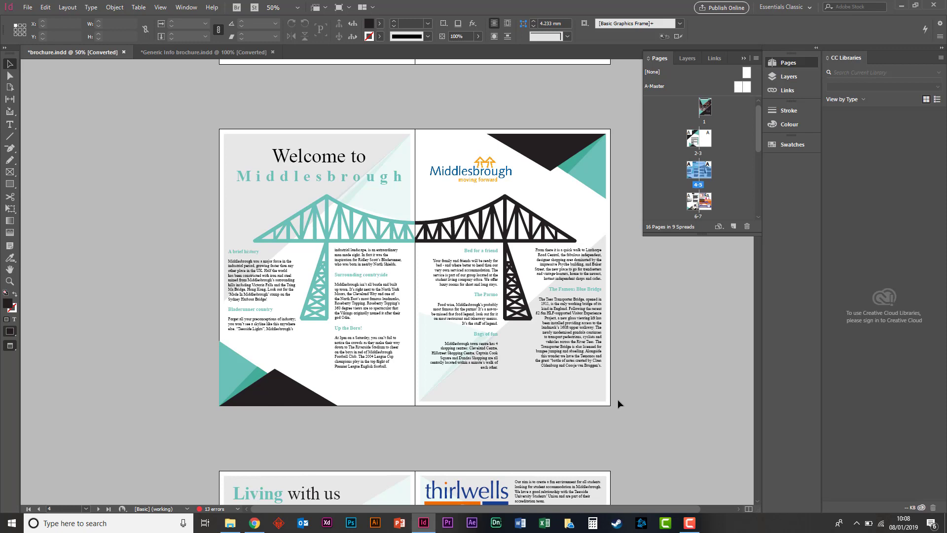
{"action": "scroll", "coordinate": [618, 399], "scroll_direction": "up", "scroll_amount": 10}
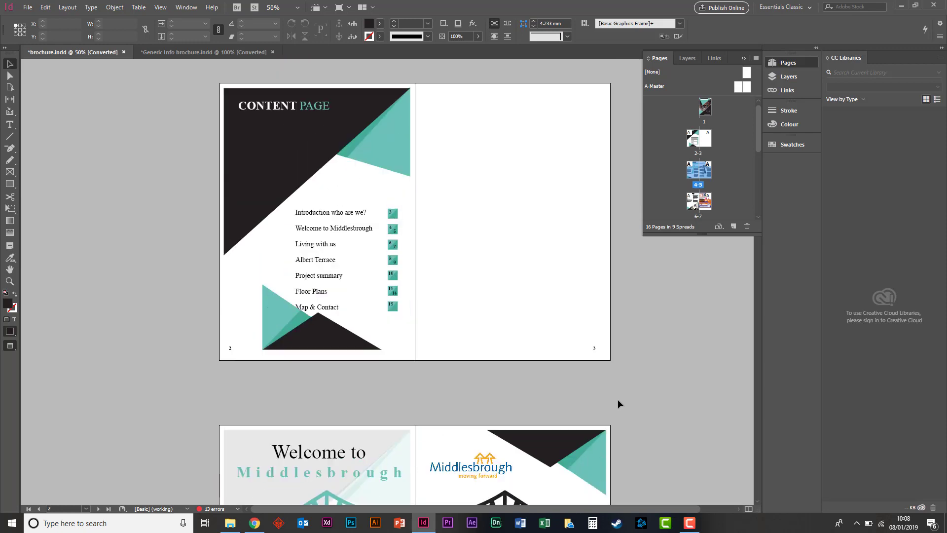
{"action": "scroll", "coordinate": [618, 399], "scroll_direction": "down", "scroll_amount": 3}
{"action": "left_click", "coordinate": [290, 324]}
{"action": "left_click_drag", "start_coordinate": [255, 333], "coordinate": [254, 332]}
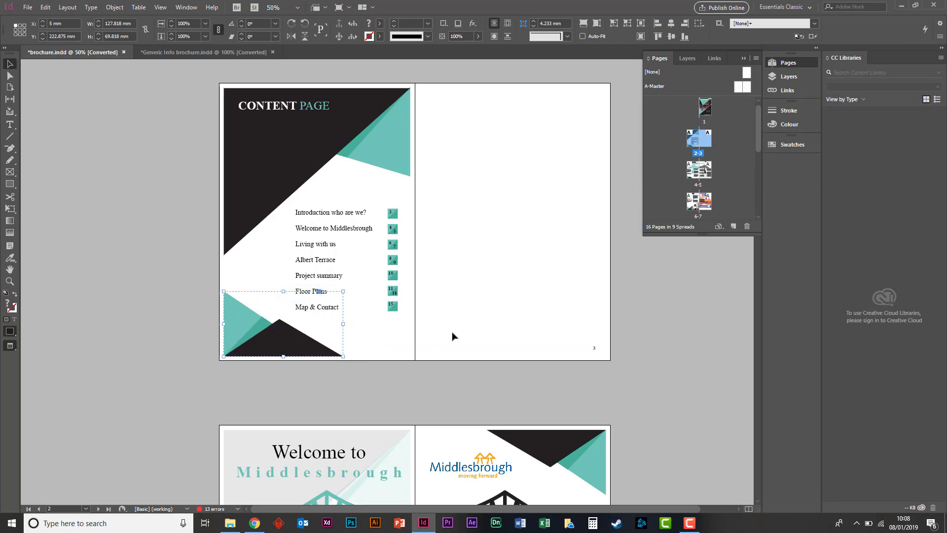
{"action": "left_click", "coordinate": [486, 330]}
Move the Hangout Lounge graphic on page 7 down to the bottom margin, clear of the text and award images
{"action": "scroll", "coordinate": [490, 334], "scroll_direction": "down", "scroll_amount": 3}
{"action": "scroll", "coordinate": [490, 334], "scroll_direction": "down", "scroll_amount": 5}
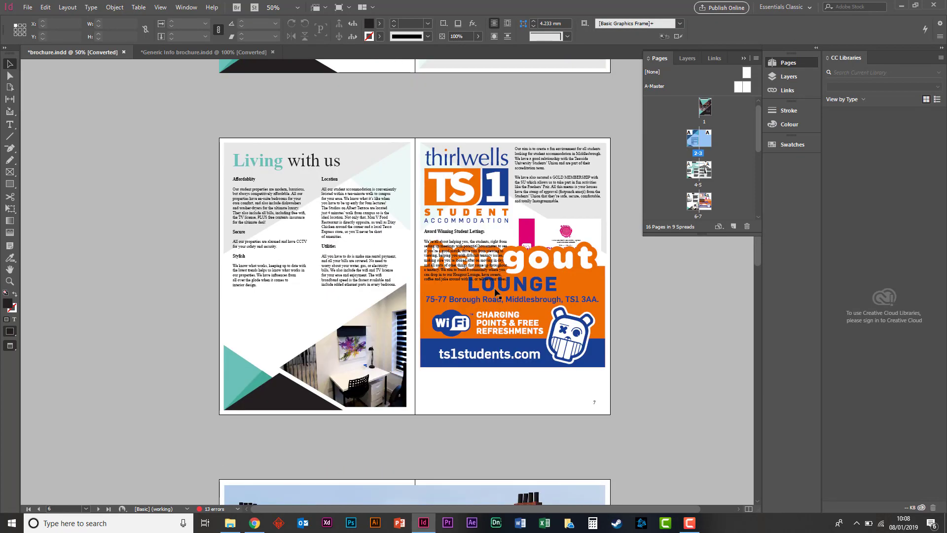
{"action": "left_click_drag", "start_coordinate": [510, 321], "coordinate": [511, 363]}
{"action": "left_click", "coordinate": [670, 352]}
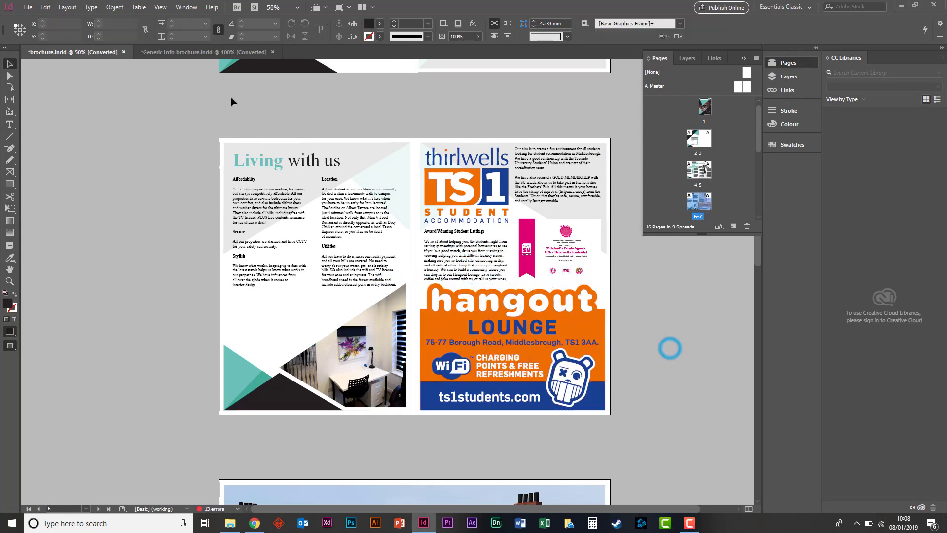
Open the brochure's export settings and close them without exporting
{"action": "scroll", "coordinate": [166, 282], "scroll_direction": "up", "scroll_amount": 3}
{"action": "scroll", "coordinate": [166, 282], "scroll_direction": "up", "scroll_amount": 5}
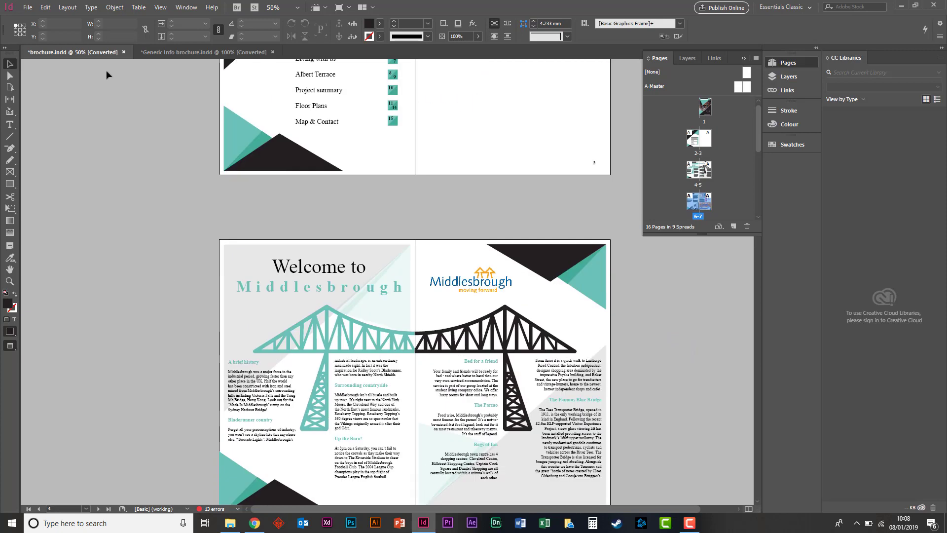
{"action": "left_click", "coordinate": [27, 7]}
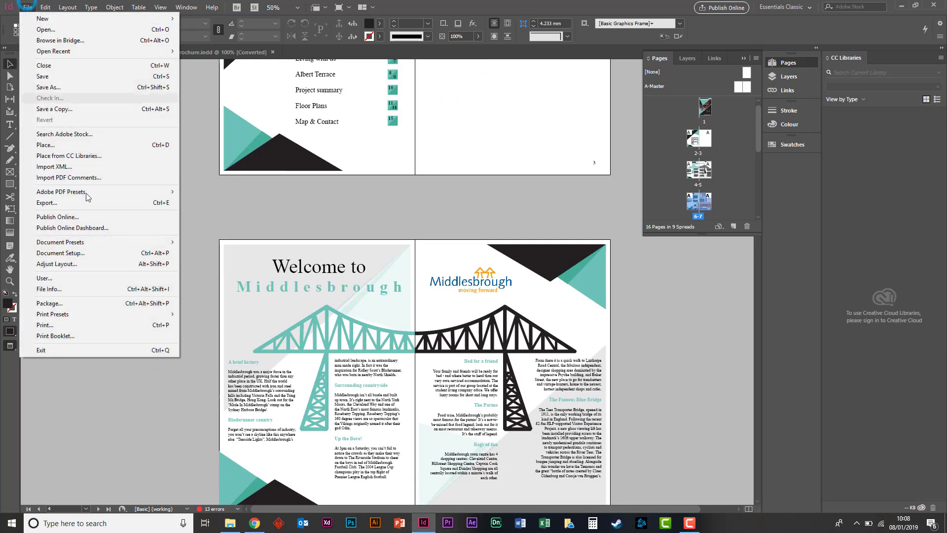
{"action": "left_click", "coordinate": [125, 206]}
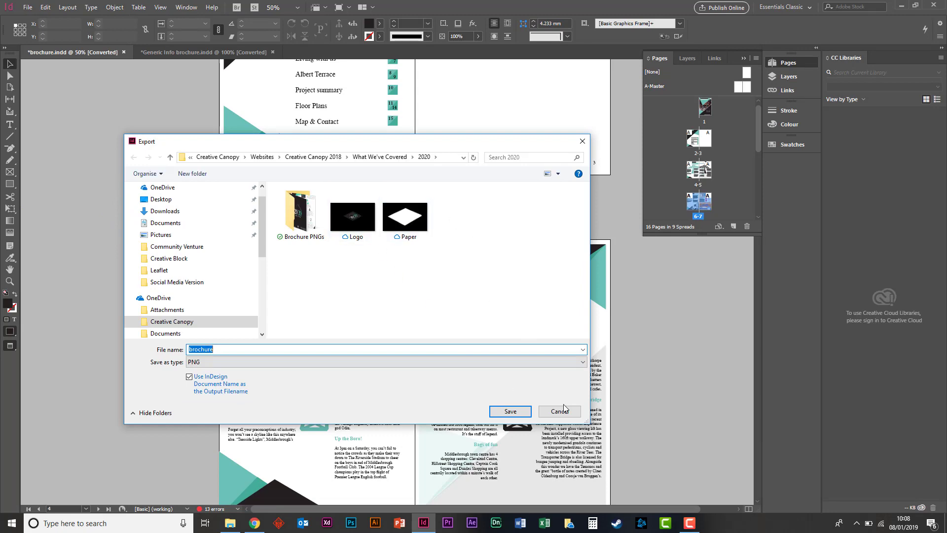
{"action": "left_click", "coordinate": [559, 411]}
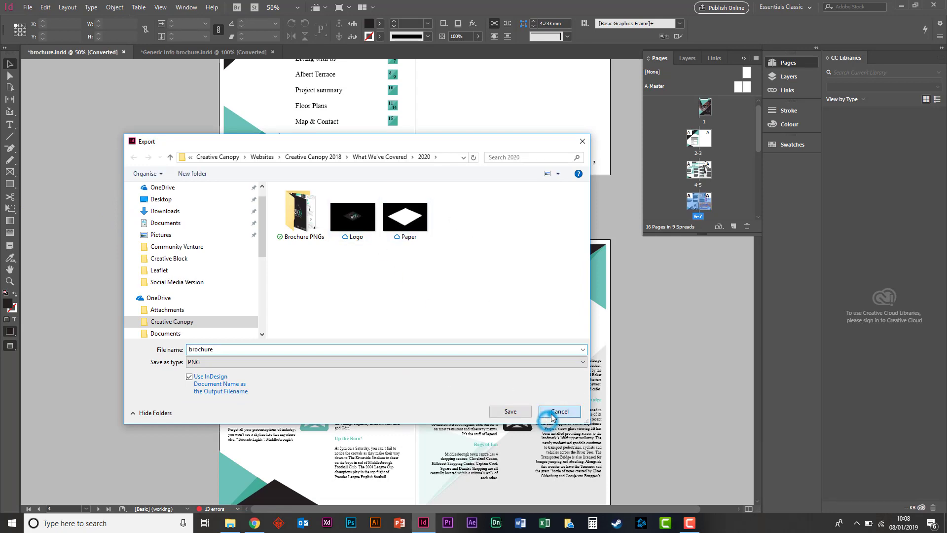
Open the Print Booklet settings, preview the first two saddle-stitched printer spreads, and return to the setup options
{"action": "left_click", "coordinate": [30, 7]}
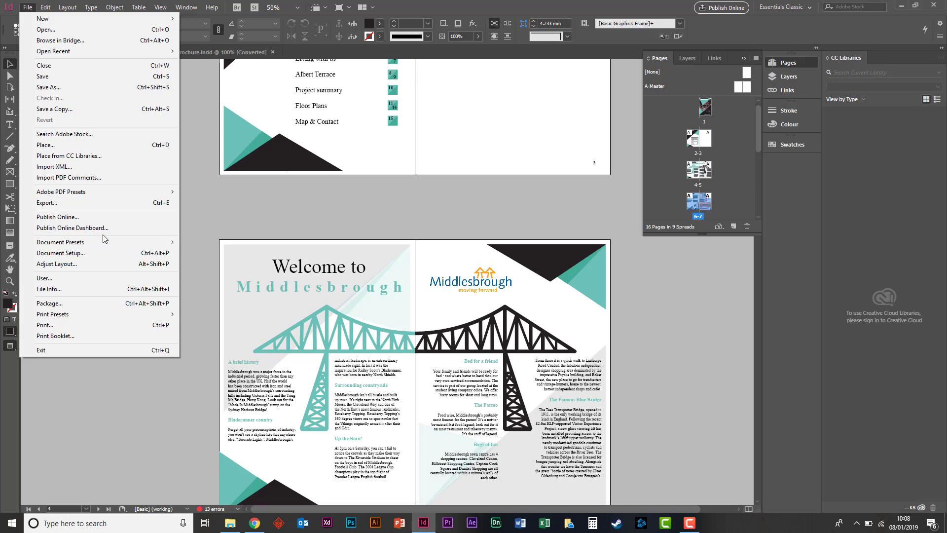
{"action": "left_click", "coordinate": [96, 336]}
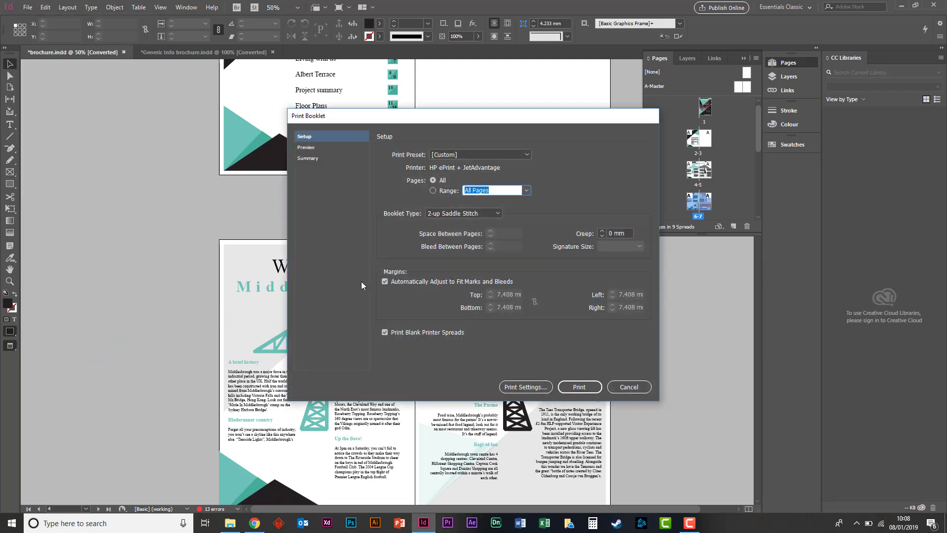
{"action": "left_click", "coordinate": [339, 146]}
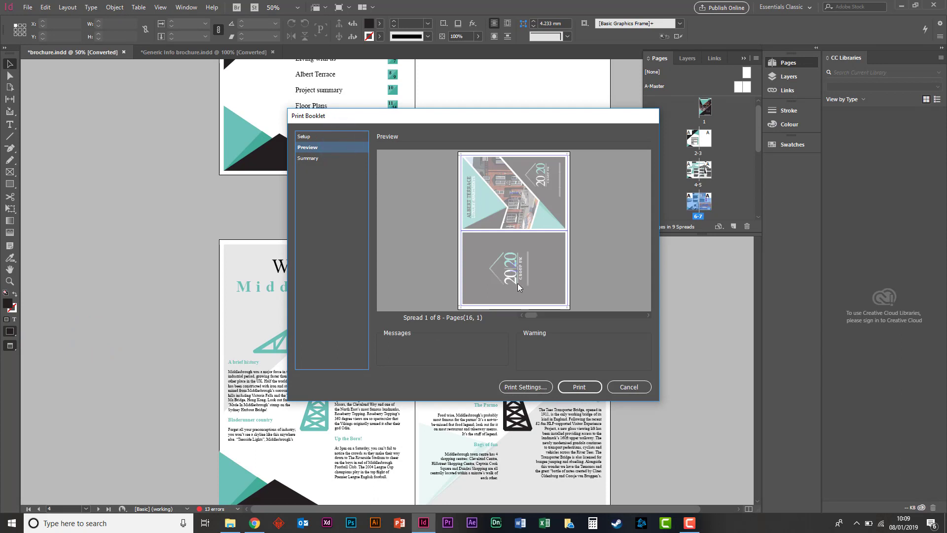
{"action": "left_click", "coordinate": [648, 315]}
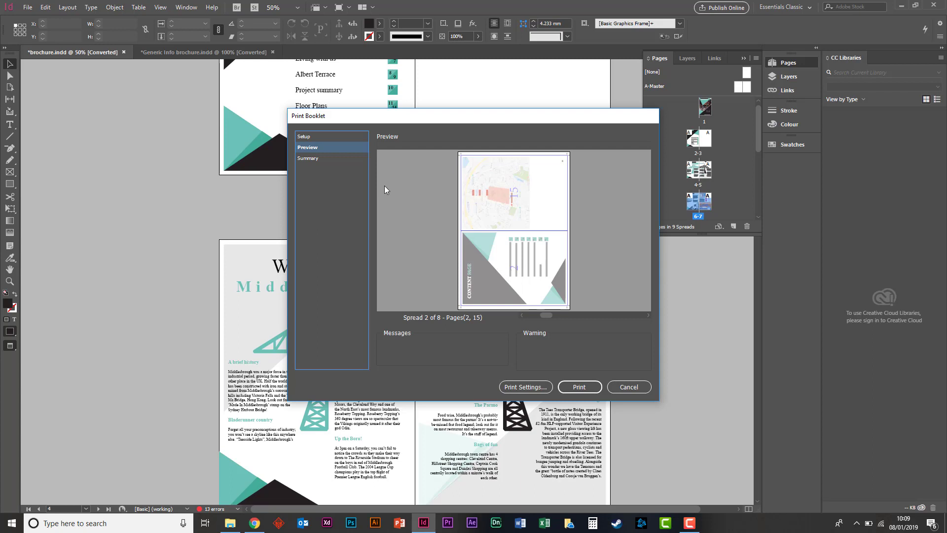
{"action": "left_click", "coordinate": [347, 145]}
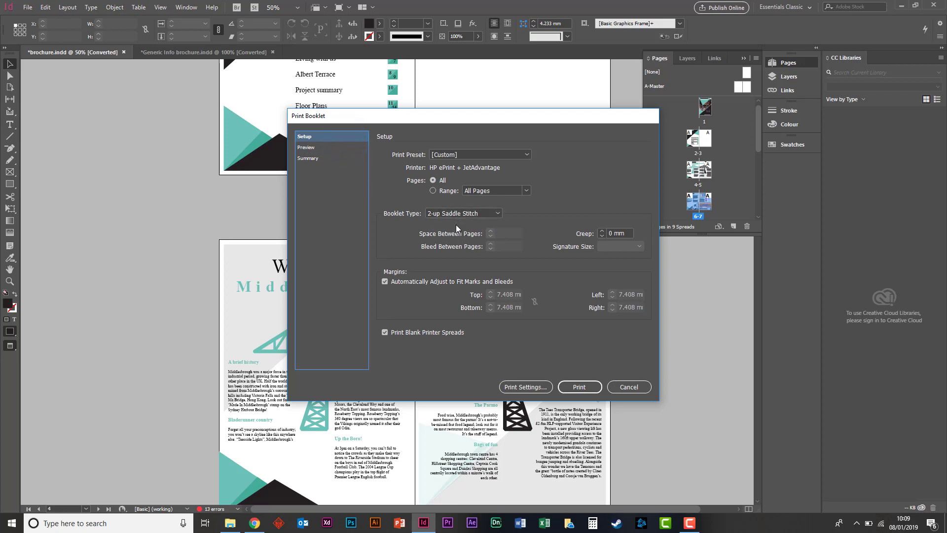
Apply the [Default] print preset to the booklet and switch the preset back to [Custom]
{"action": "left_click", "coordinate": [474, 158]}
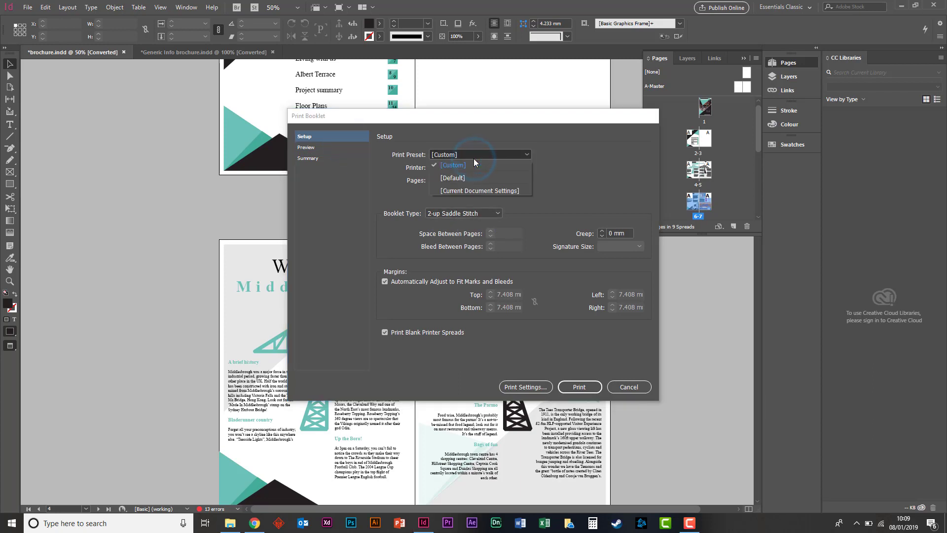
{"action": "left_click", "coordinate": [556, 160]}
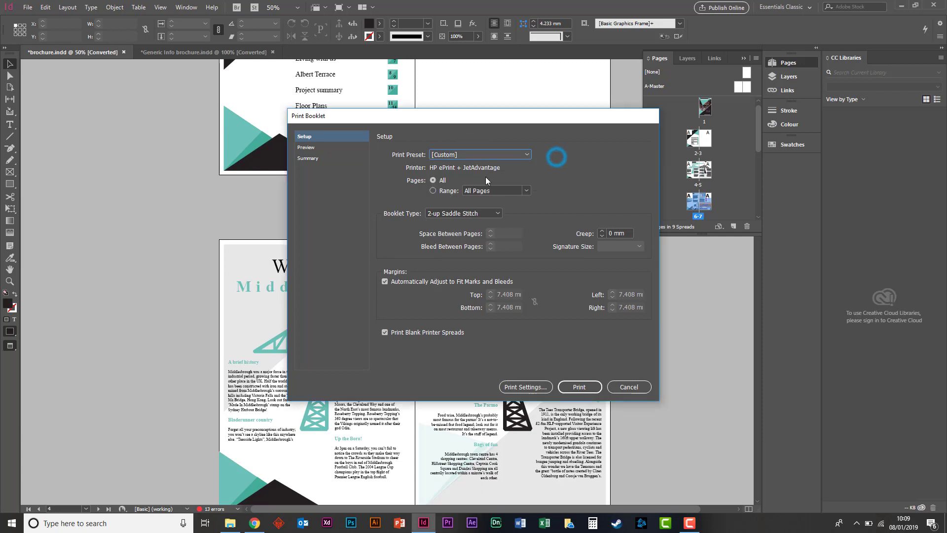
{"action": "left_click", "coordinate": [485, 167]}
{"action": "left_click", "coordinate": [444, 154]}
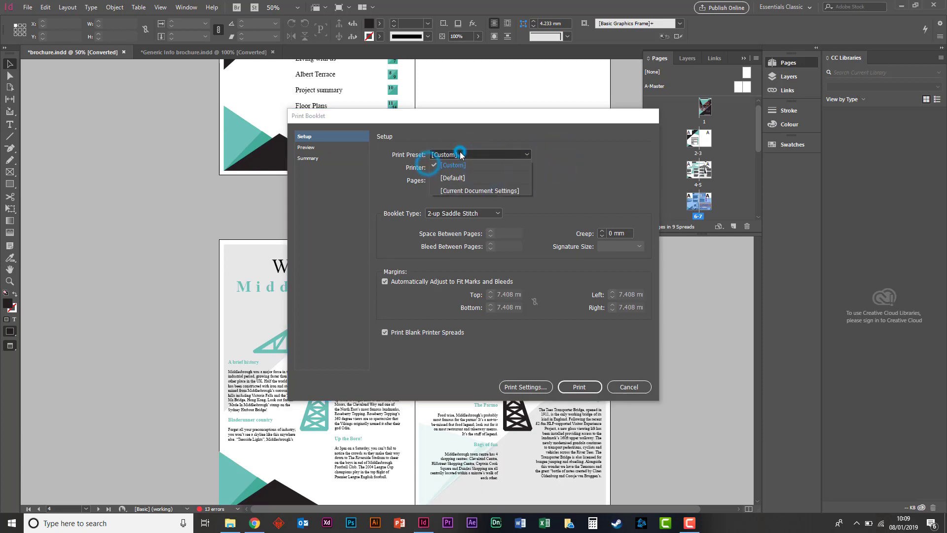
{"action": "left_click", "coordinate": [471, 178]}
{"action": "left_click", "coordinate": [472, 157]}
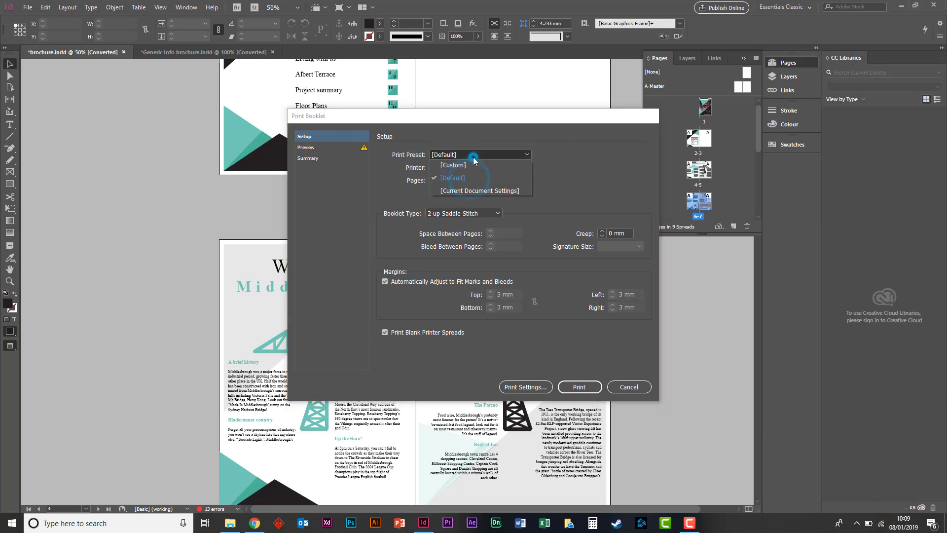
{"action": "left_click", "coordinate": [475, 166]}
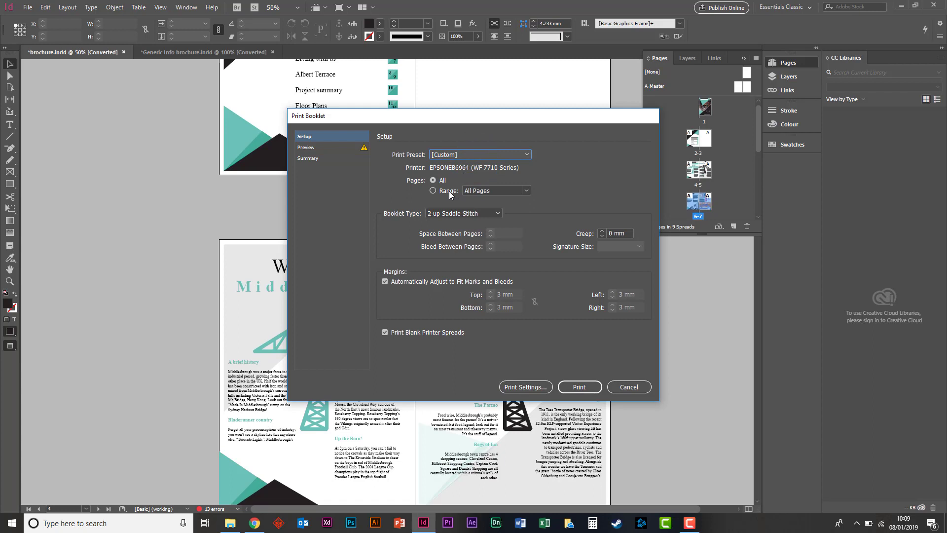
Examine the booklet type options, including perfect bound and consecutive, keeping 2-up Saddle Stitch selected
{"action": "left_click", "coordinate": [472, 213]}
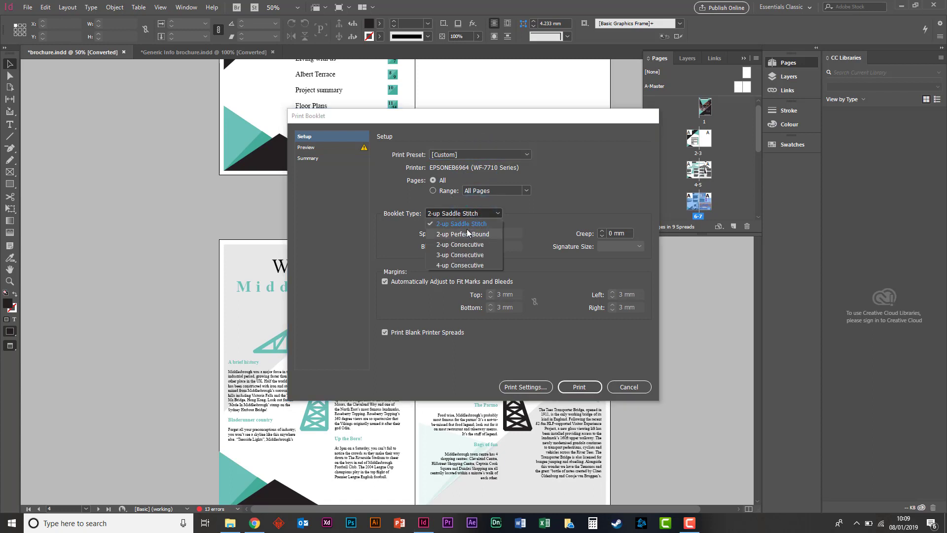
{"action": "left_click", "coordinate": [469, 224]}
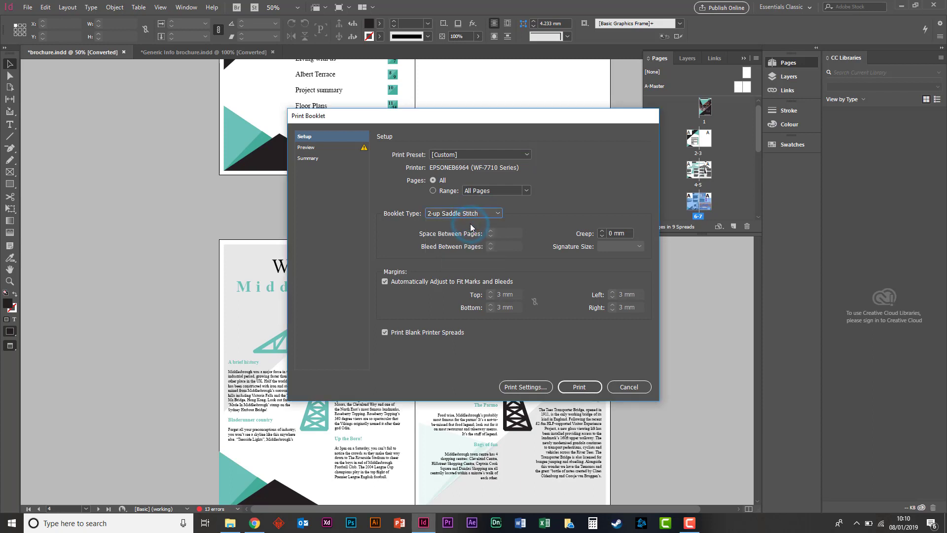
{"action": "left_click", "coordinate": [471, 215]}
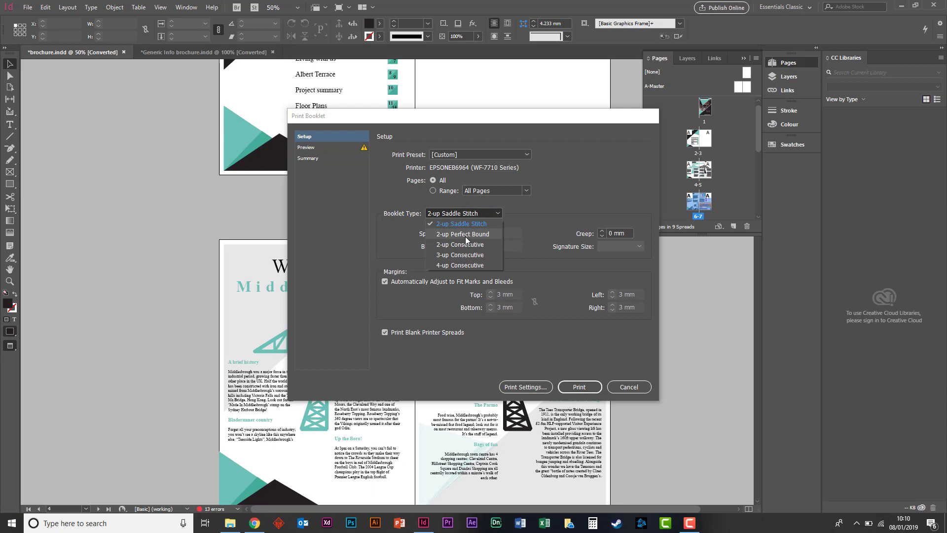
{"action": "left_click", "coordinate": [461, 223]}
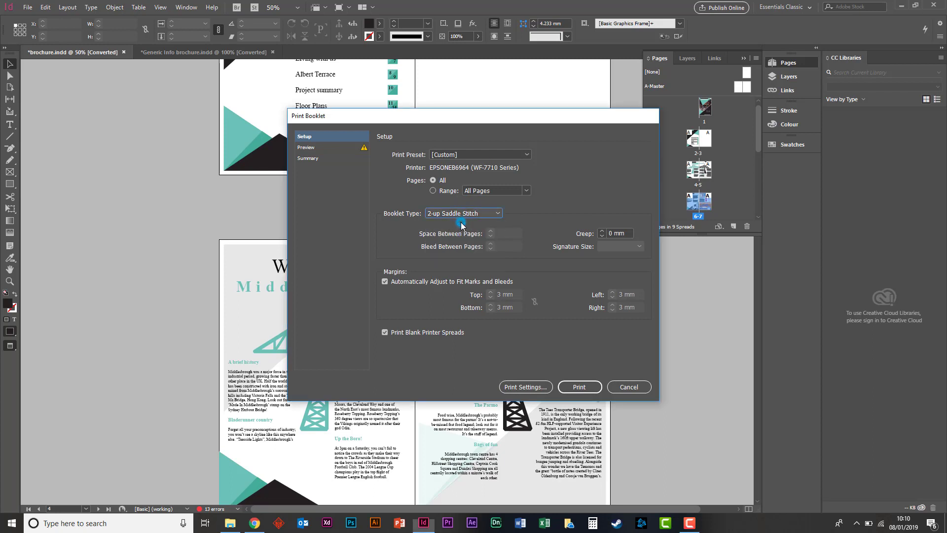
{"action": "left_click", "coordinate": [534, 208]}
{"action": "left_click", "coordinate": [427, 252]}
{"action": "left_click", "coordinate": [482, 217]}
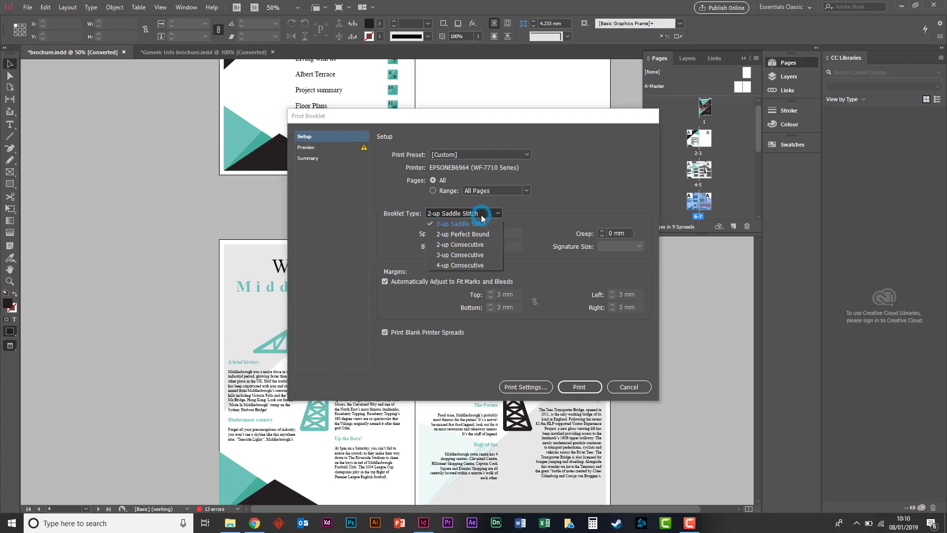
{"action": "left_click", "coordinate": [510, 215]}
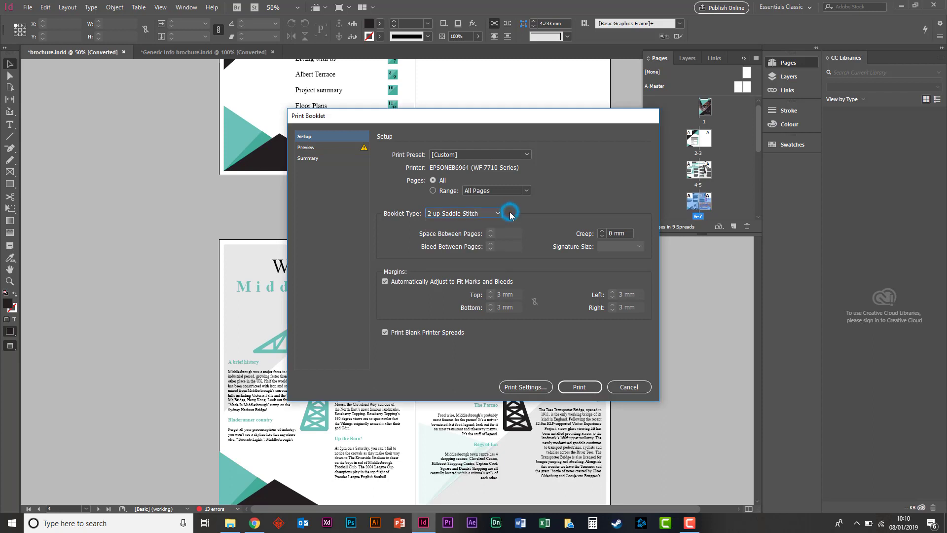
{"action": "left_click", "coordinate": [498, 213]}
{"action": "left_click", "coordinate": [514, 214]}
{"action": "left_click", "coordinate": [498, 214]}
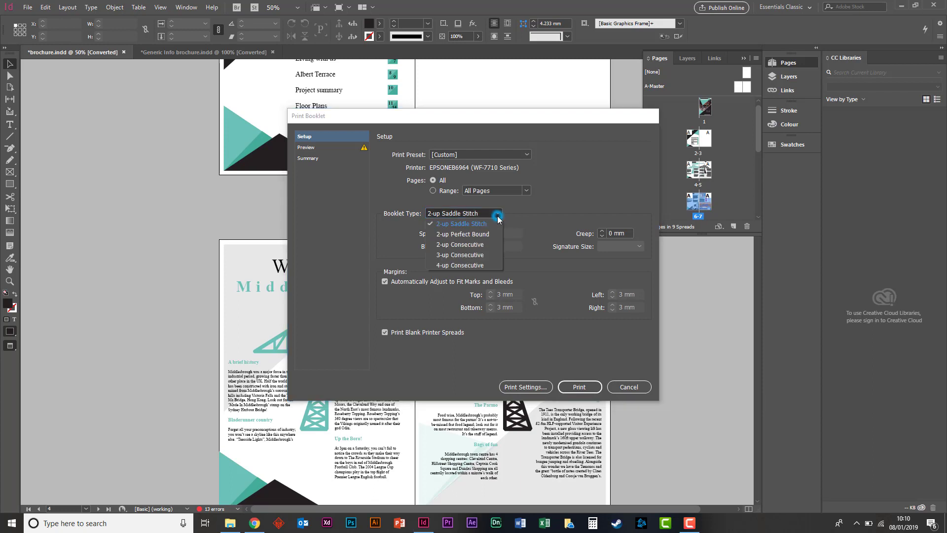
{"action": "left_click", "coordinate": [508, 212]}
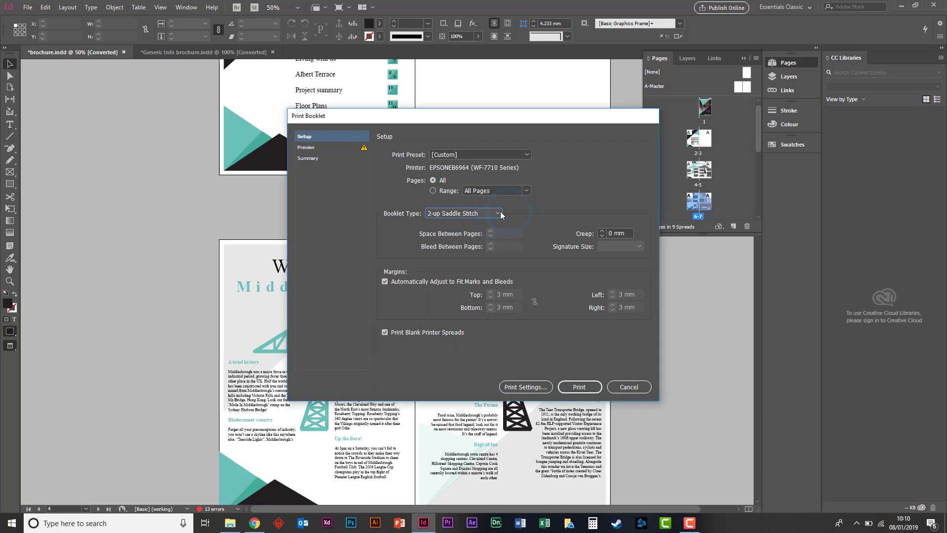
{"action": "left_click", "coordinate": [499, 212]}
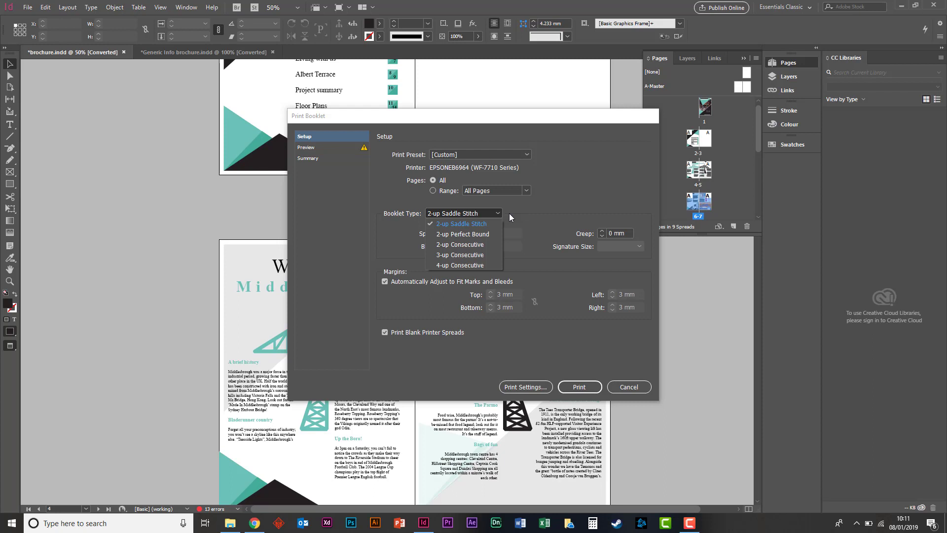
{"action": "left_click", "coordinate": [509, 213]}
Check the booklet preview and set the print scaling to Scale To Fit on A4 paper
{"action": "left_click", "coordinate": [315, 146]}
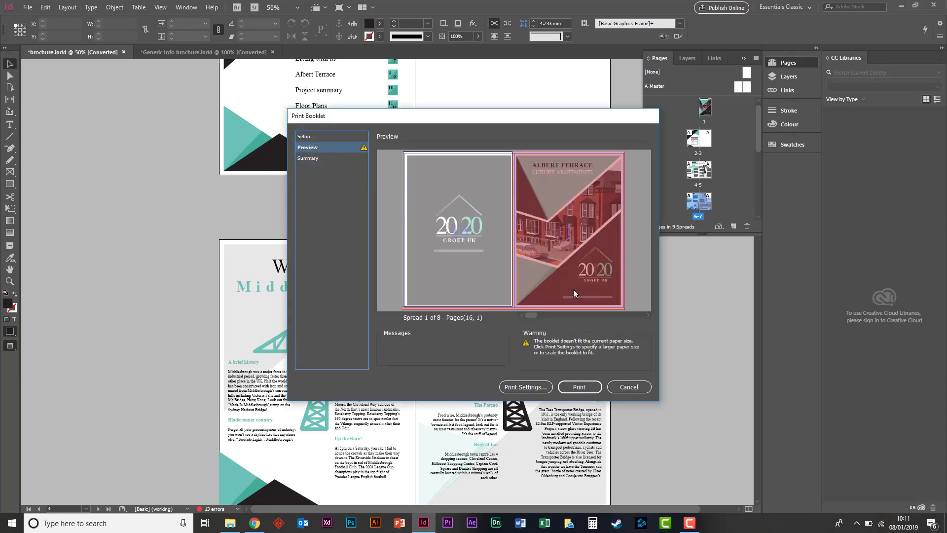
{"action": "left_click", "coordinate": [525, 390]}
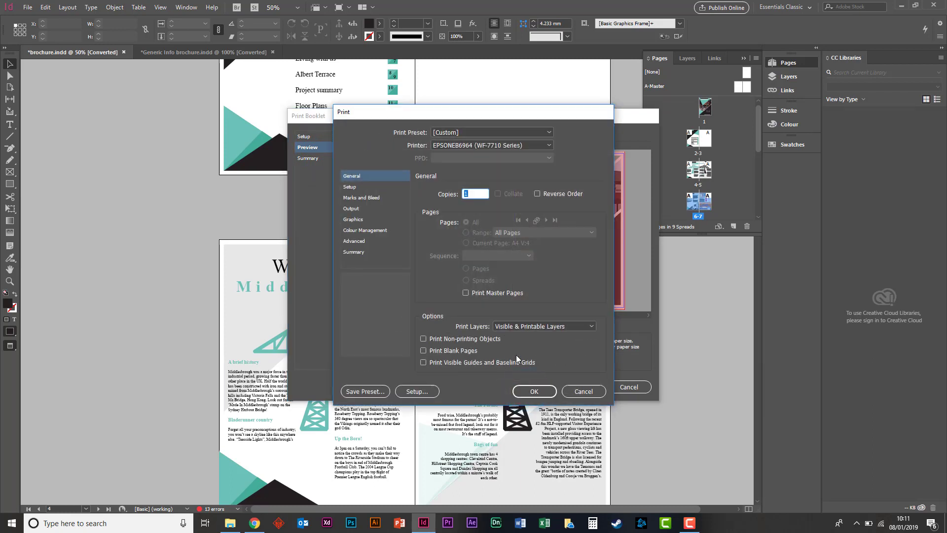
{"action": "left_click", "coordinate": [379, 188]}
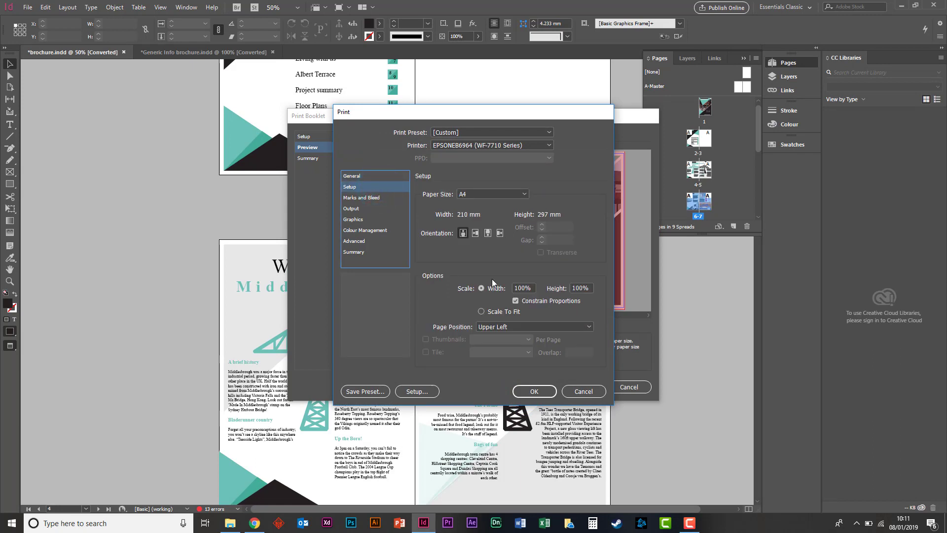
{"action": "left_click", "coordinate": [481, 311]}
{"action": "left_click", "coordinate": [531, 392]}
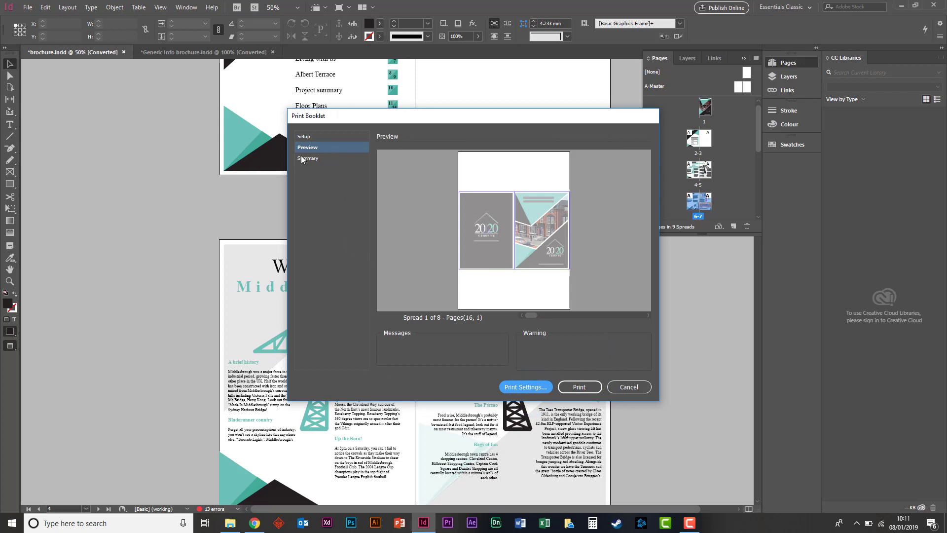
Set the booklet's page orientation to landscape in the print setup
{"action": "left_click", "coordinate": [548, 389]}
{"action": "left_click", "coordinate": [542, 390]}
{"action": "left_click", "coordinate": [542, 390]}
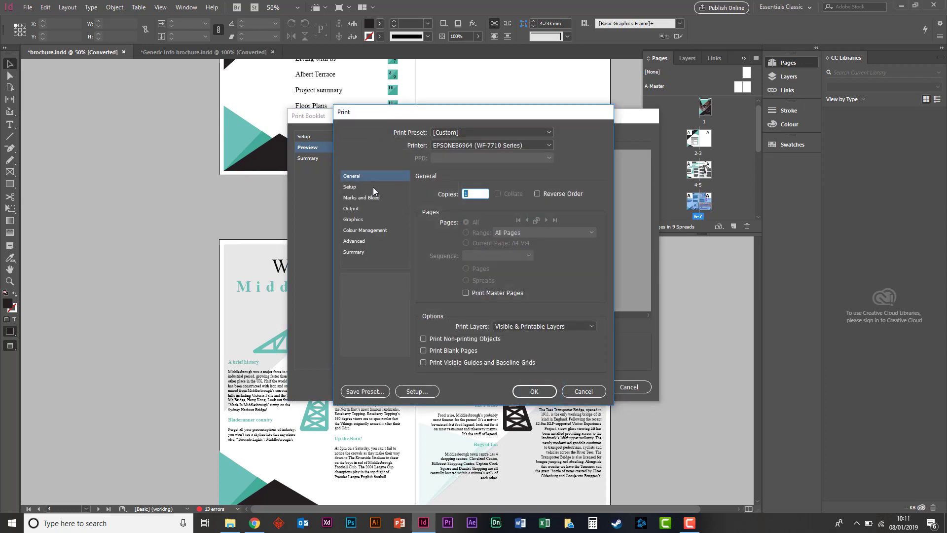
{"action": "left_click", "coordinate": [374, 187]}
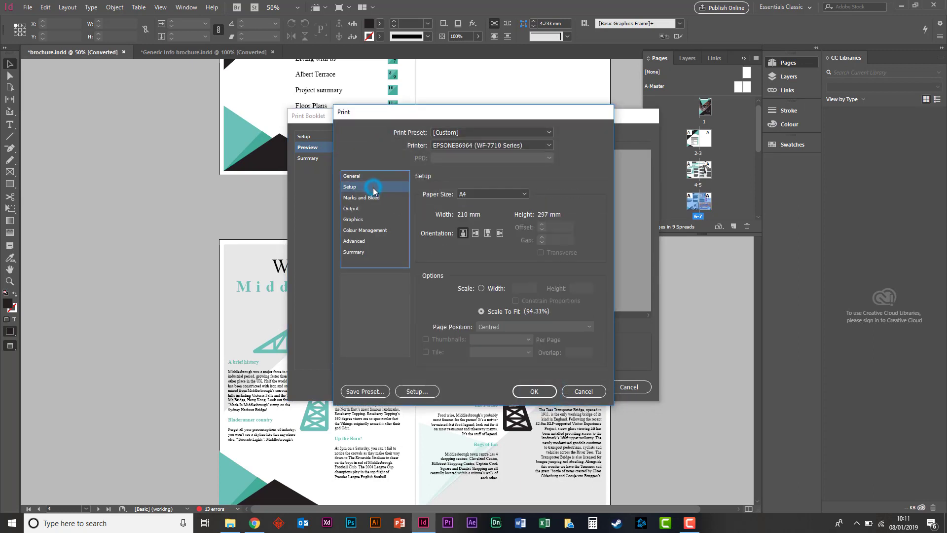
{"action": "left_click", "coordinate": [477, 236]}
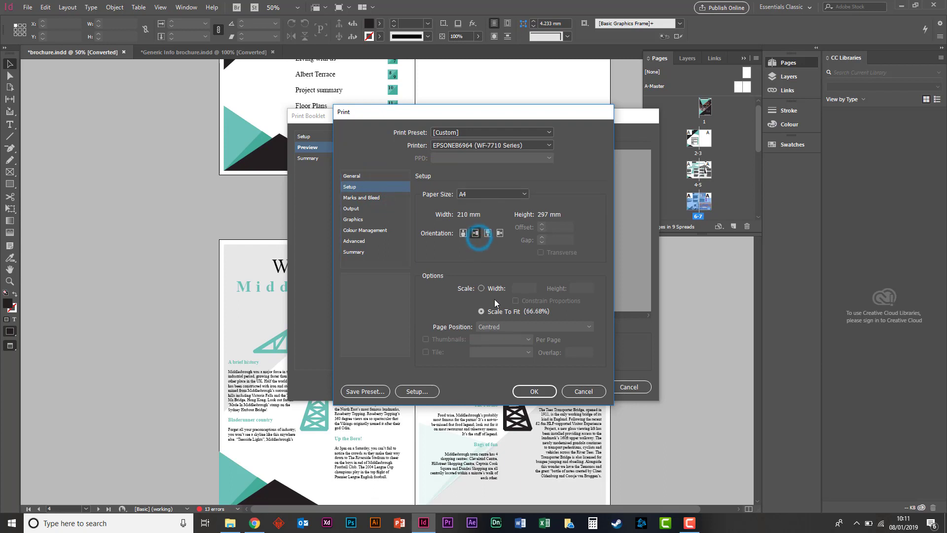
{"action": "left_click", "coordinate": [533, 390]}
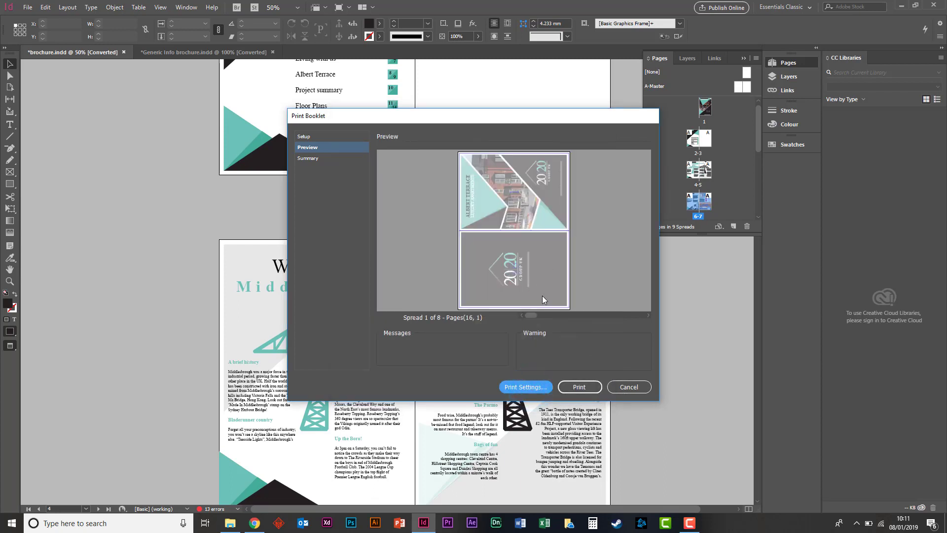
Page back and forth through the booklet preview to examine how pages pair up on the printer spreads
{"action": "left_click", "coordinate": [648, 315]}
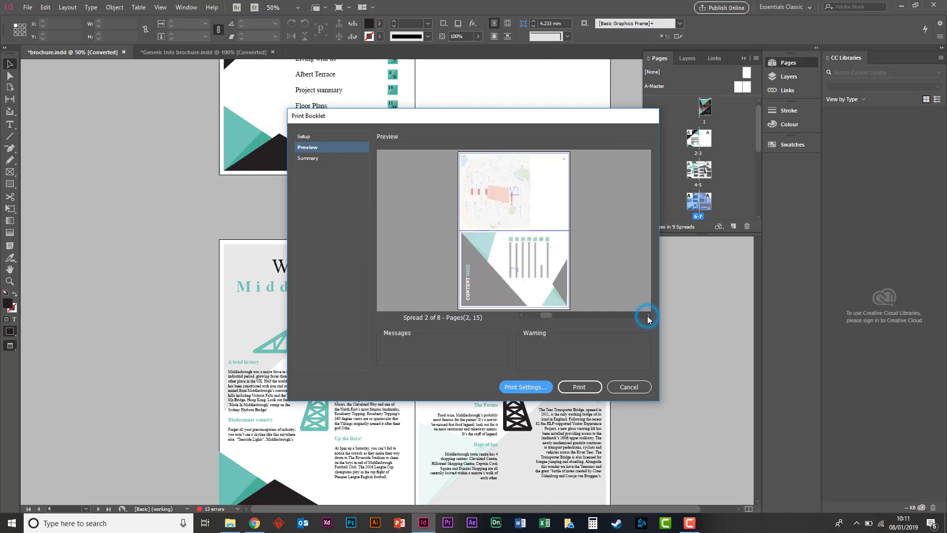
{"action": "left_click", "coordinate": [647, 316]}
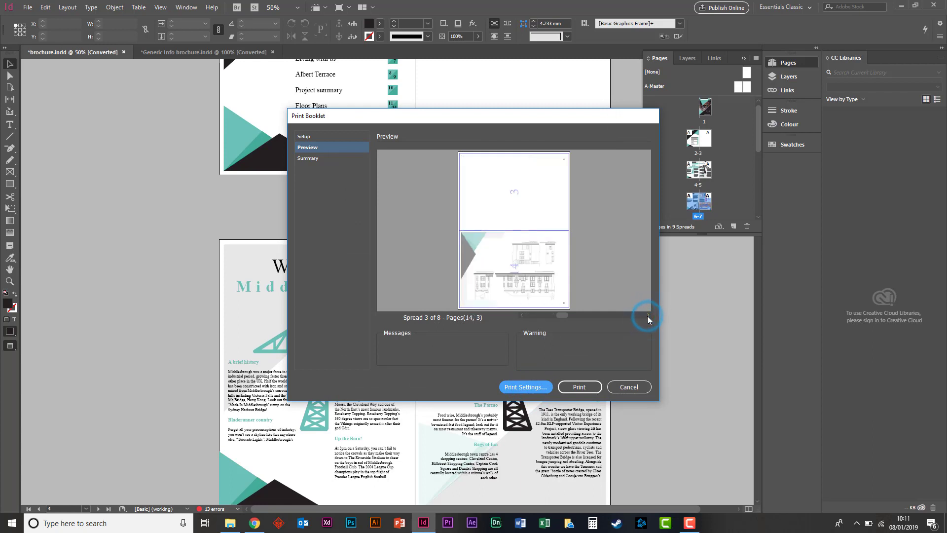
{"action": "left_click", "coordinate": [647, 315]}
{"action": "left_click", "coordinate": [647, 316]}
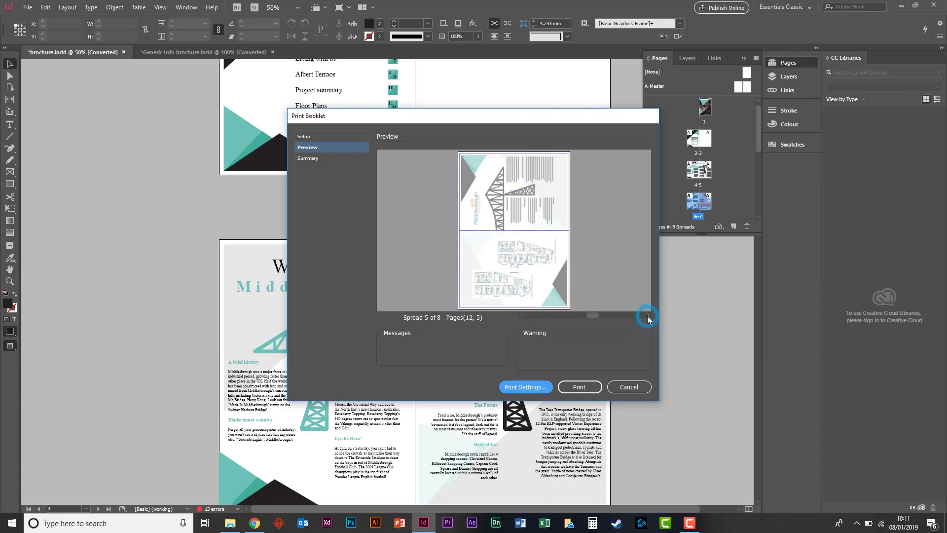
{"action": "left_click", "coordinate": [648, 316]}
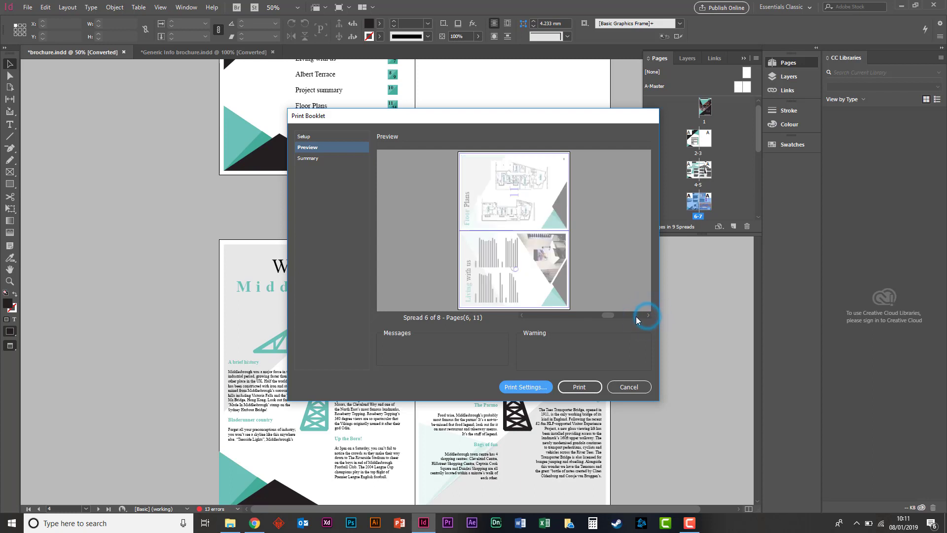
{"action": "left_click", "coordinate": [521, 315]}
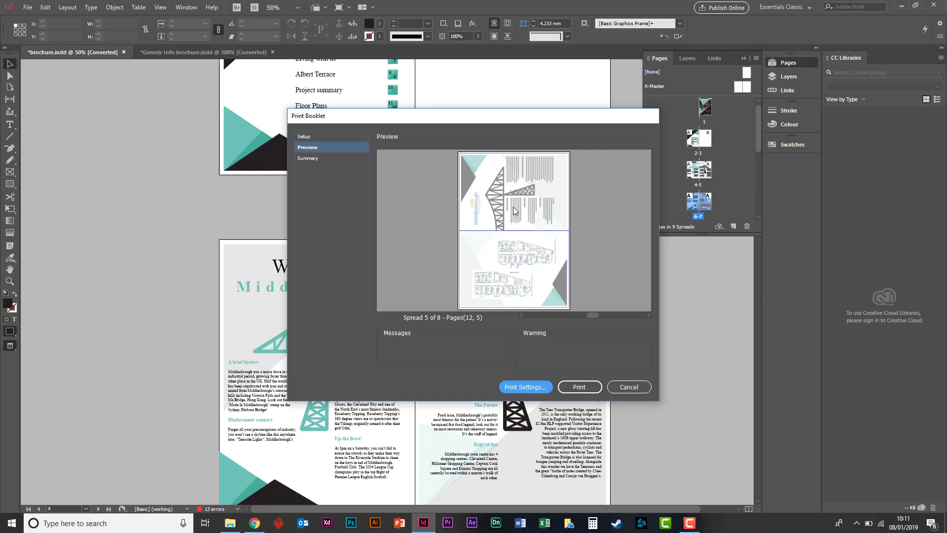
{"action": "left_click", "coordinate": [648, 316]}
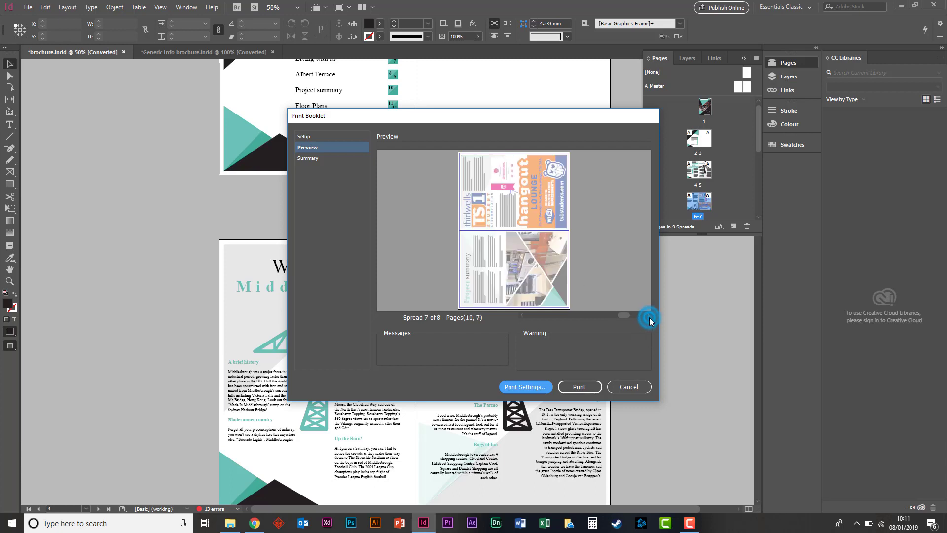
{"action": "left_click", "coordinate": [523, 316]}
{"action": "left_click", "coordinate": [523, 316]}
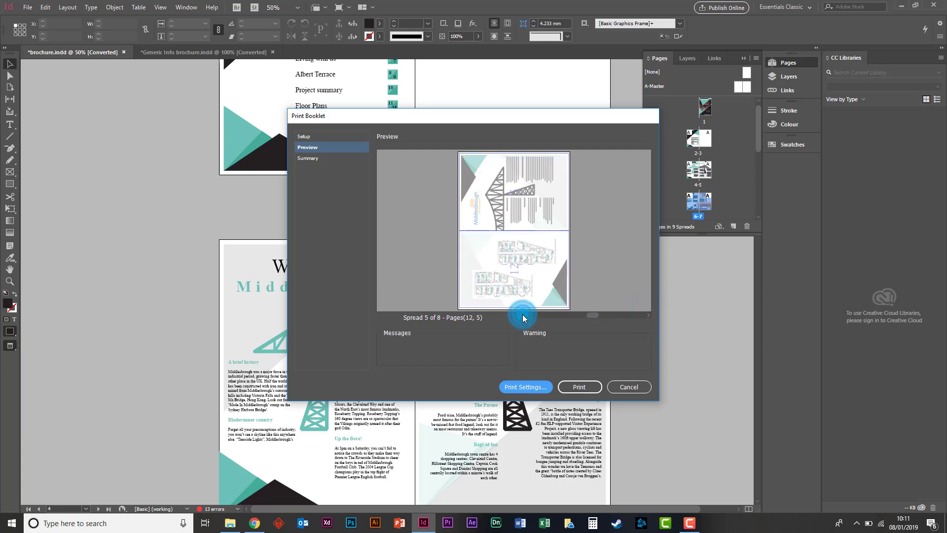
{"action": "left_click", "coordinate": [648, 316]}
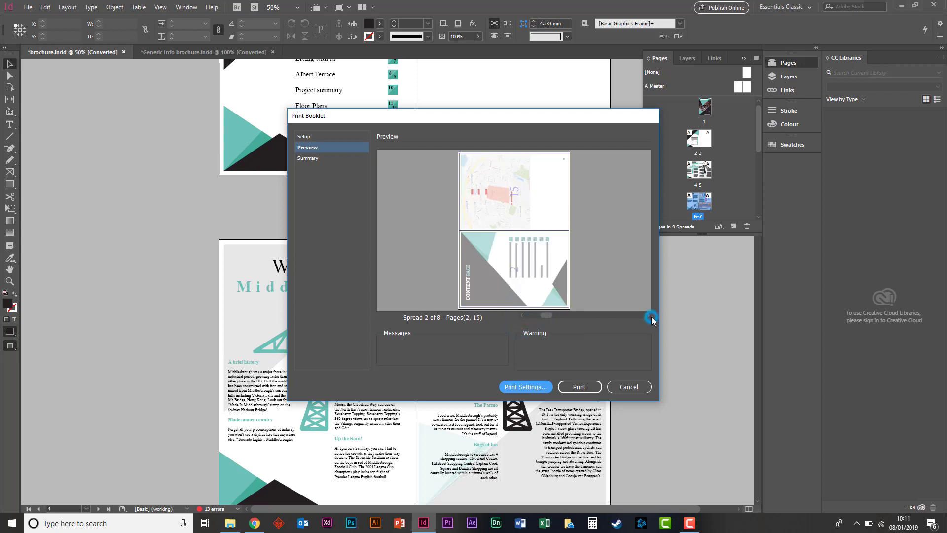
{"action": "left_click", "coordinate": [650, 317]}
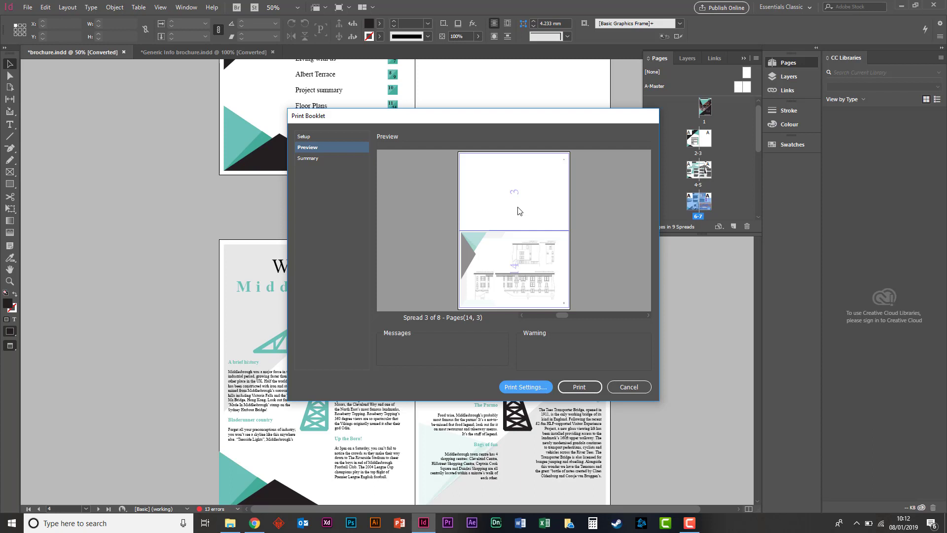
Enable Print Blank Pages in the booklet's print settings
{"action": "left_click", "coordinate": [532, 389]}
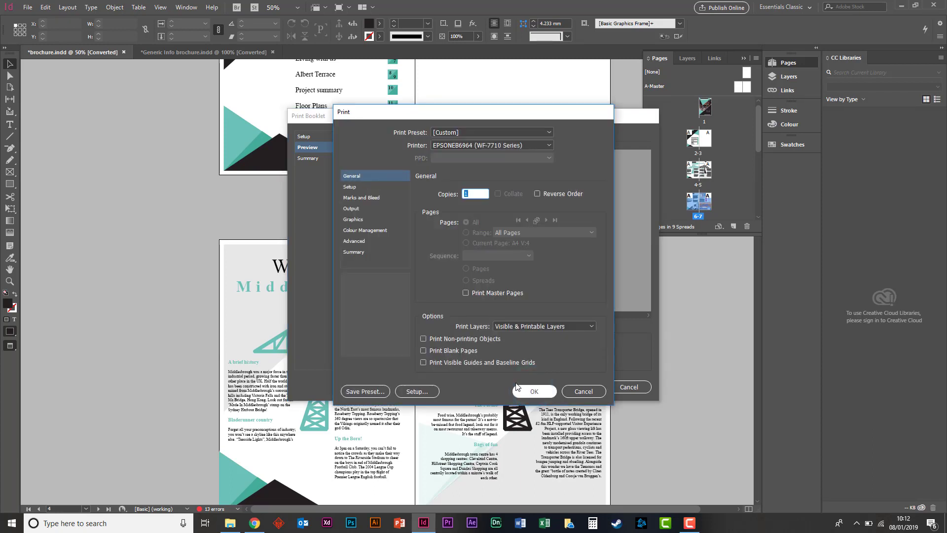
{"action": "left_click", "coordinate": [423, 351]}
{"action": "left_click", "coordinate": [526, 392]}
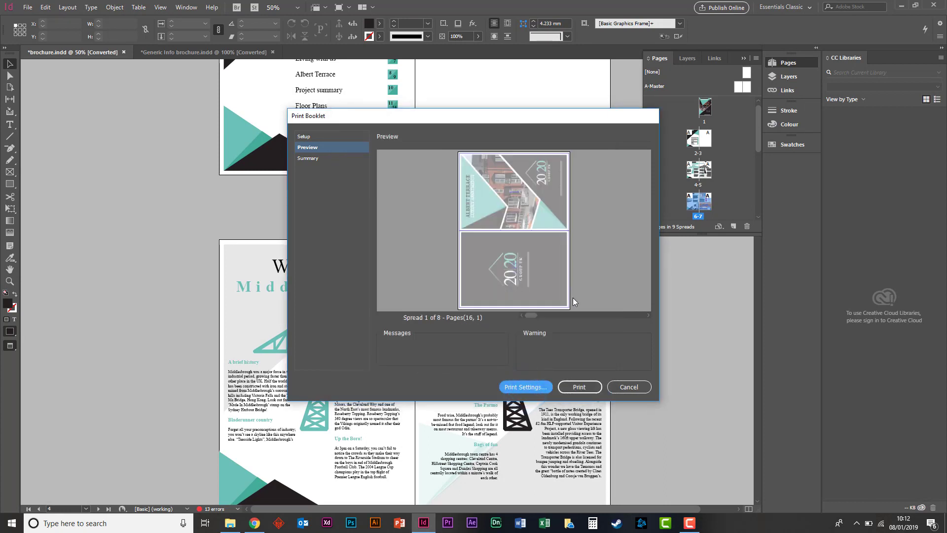
Page forward through the booklet preview and turn off Print Blank Pages in the print settings
{"action": "left_click", "coordinate": [648, 314]}
{"action": "left_click", "coordinate": [648, 315]}
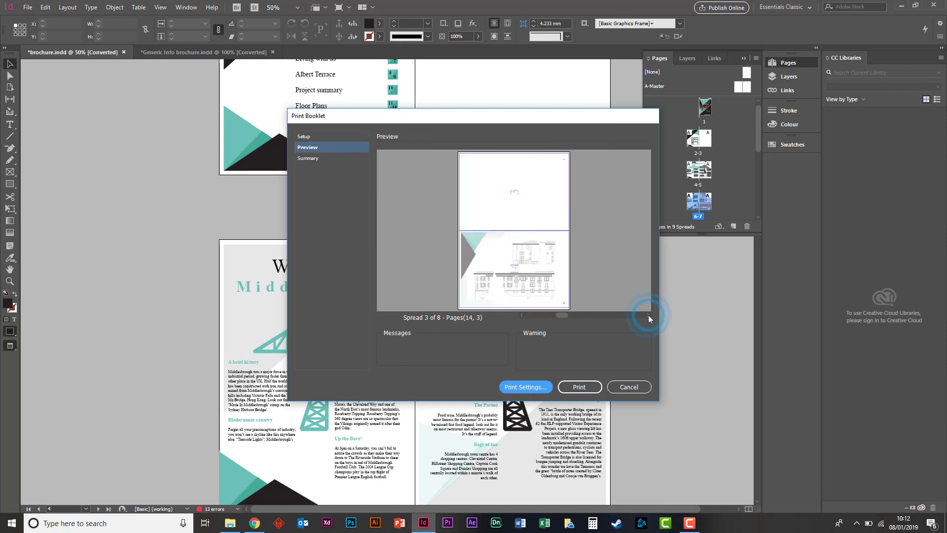
{"action": "left_click", "coordinate": [536, 388]}
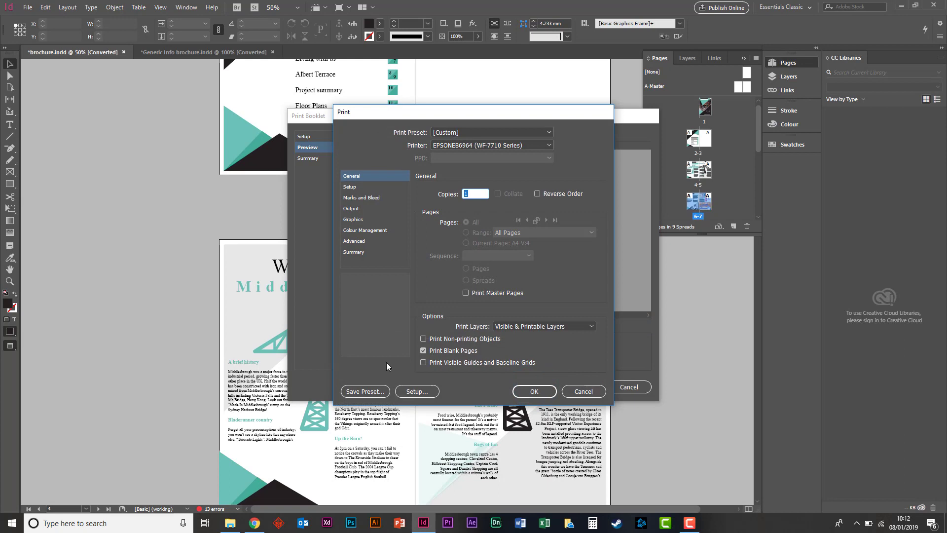
{"action": "left_click", "coordinate": [422, 351]}
{"action": "left_click", "coordinate": [534, 392]}
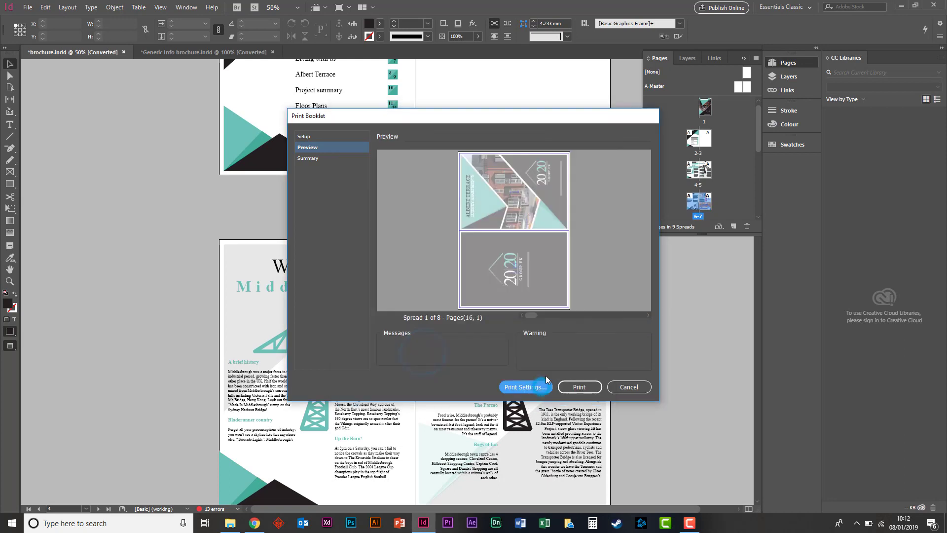
Page through the booklet preview to check the printer spreads with blank page printing off
{"action": "left_click", "coordinate": [650, 315]}
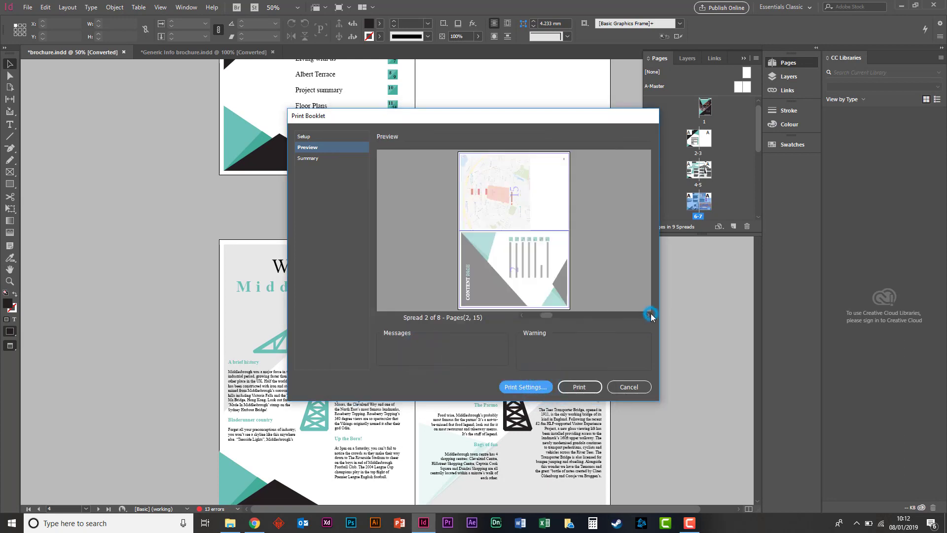
{"action": "left_click", "coordinate": [649, 315]}
{"action": "left_click", "coordinate": [650, 315]}
{"action": "left_click", "coordinate": [650, 315]}
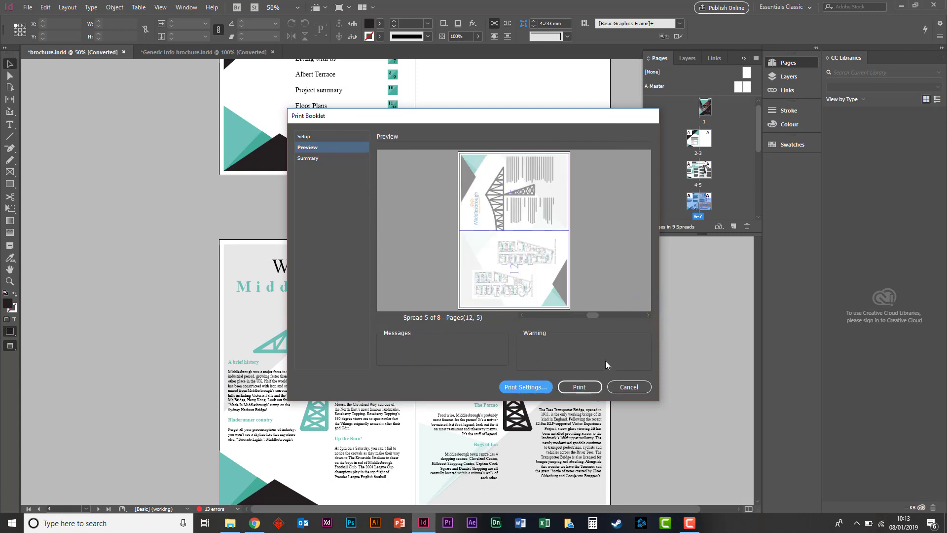
Enable Print Blank Pages again and turn on all printer's marks except Colour Bars in the booklet's print settings
{"action": "left_click", "coordinate": [525, 387]}
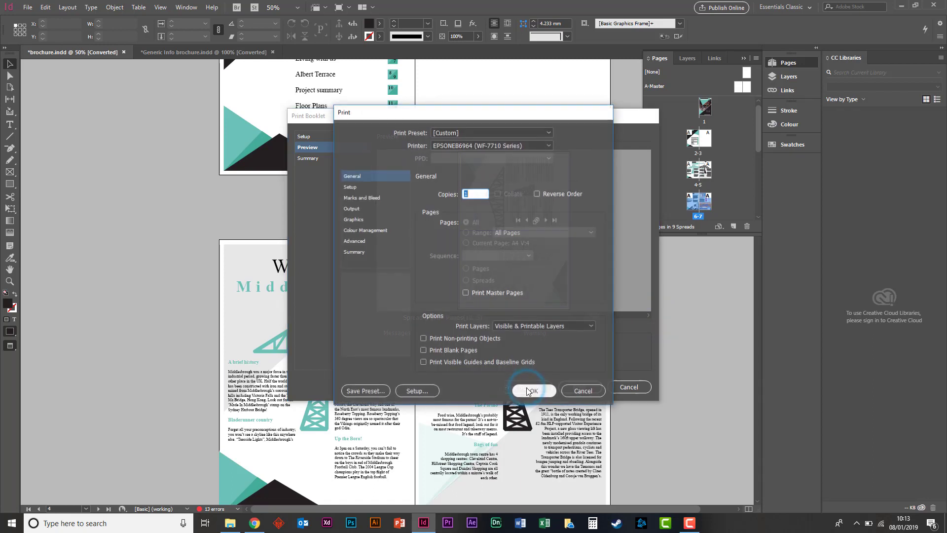
{"action": "left_click", "coordinate": [455, 352]}
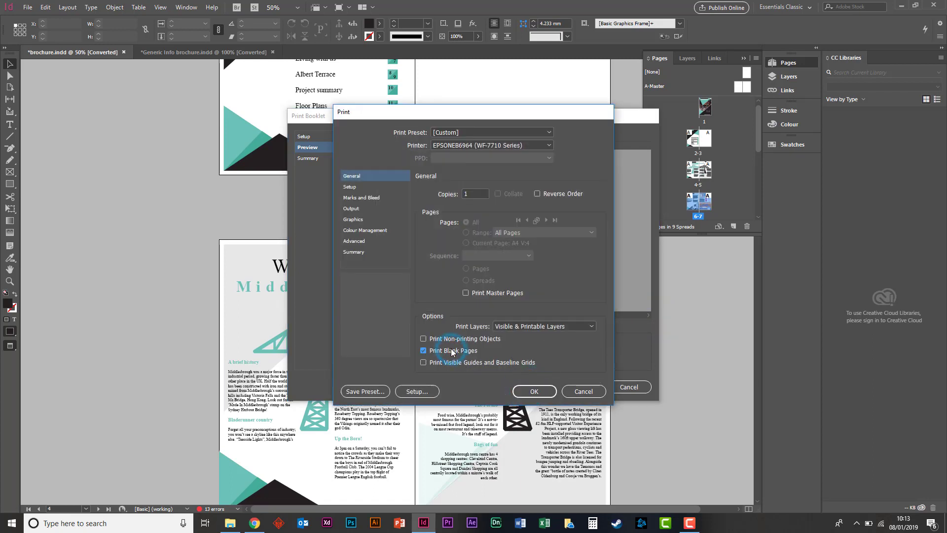
{"action": "left_click", "coordinate": [370, 191]}
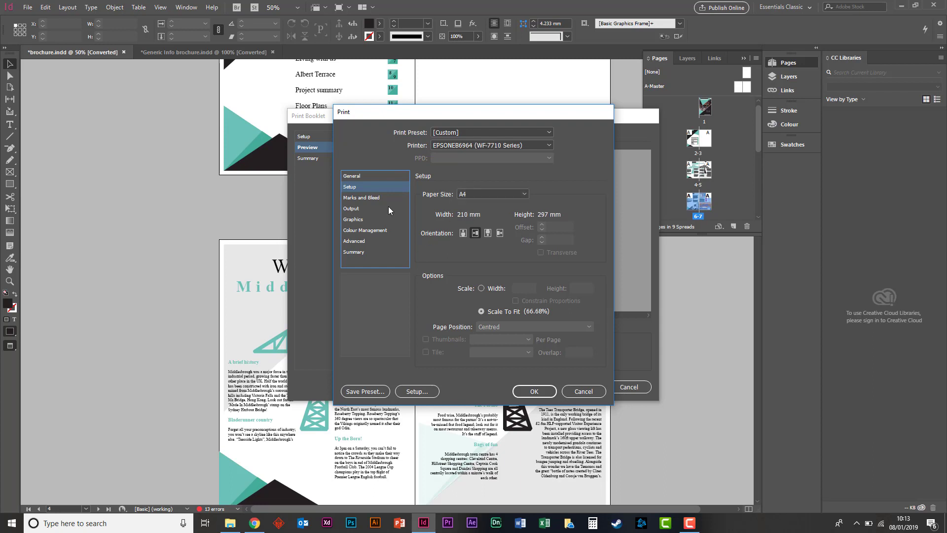
{"action": "left_click", "coordinate": [379, 198]}
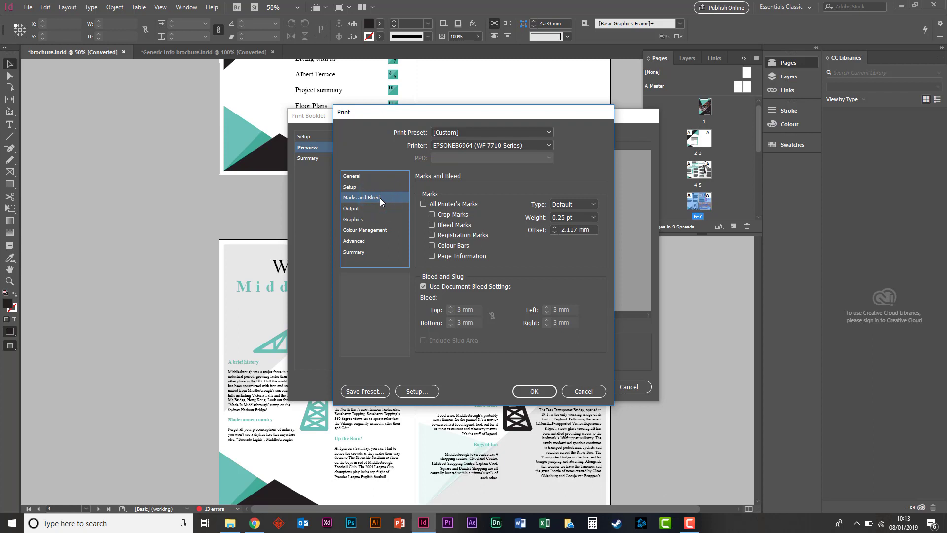
{"action": "left_click", "coordinate": [423, 204]}
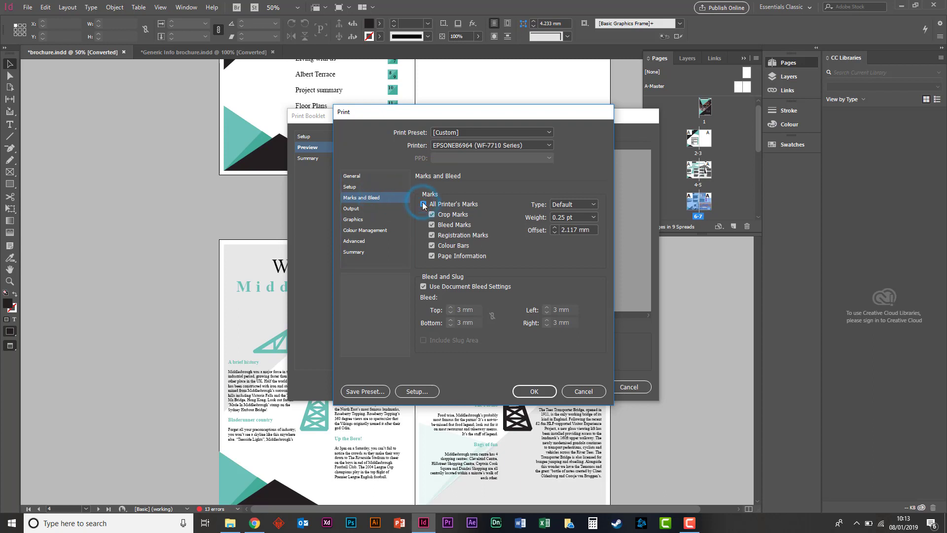
{"action": "left_click", "coordinate": [432, 245]}
{"action": "left_click", "coordinate": [527, 391]}
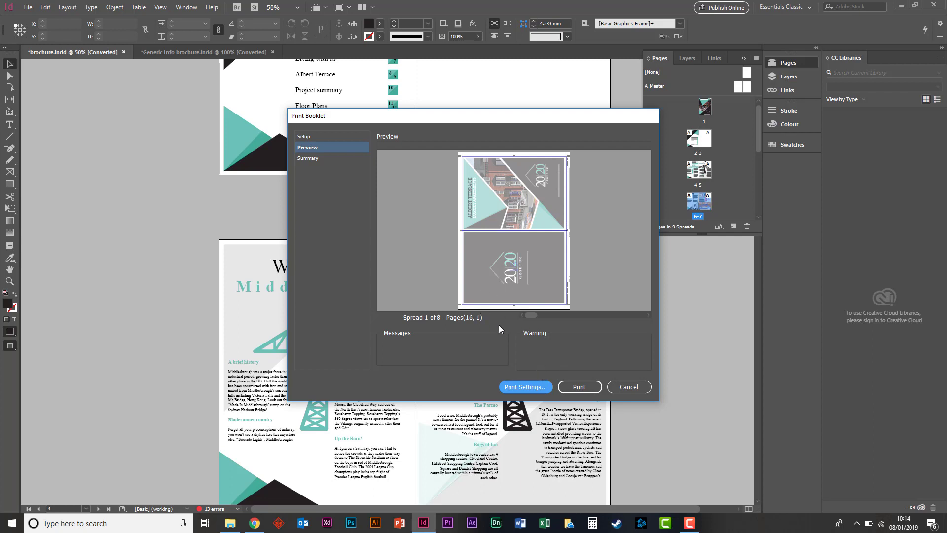
Review the booklet's print summary and setup, and close the booklet dialog without printing
{"action": "left_click", "coordinate": [318, 158]}
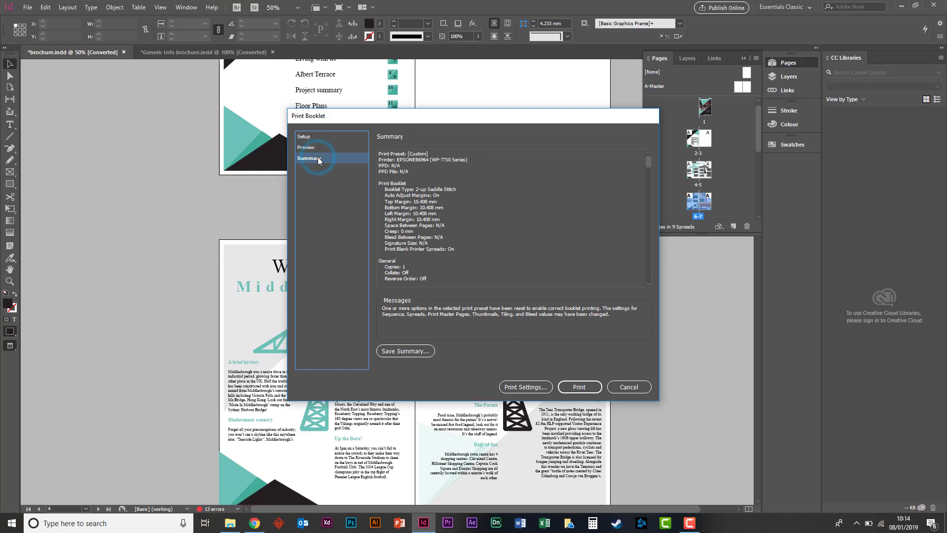
{"action": "left_click", "coordinate": [328, 140]}
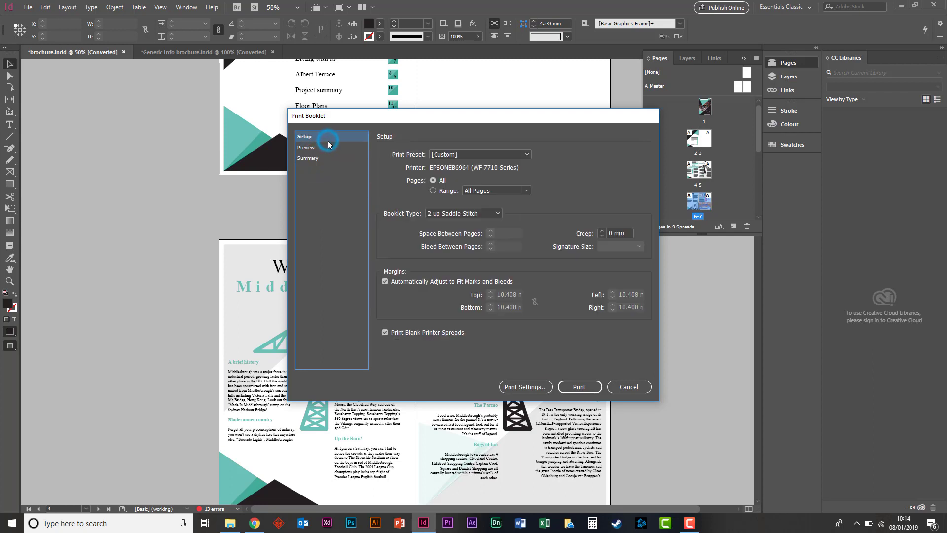
{"action": "left_click", "coordinate": [632, 390]}
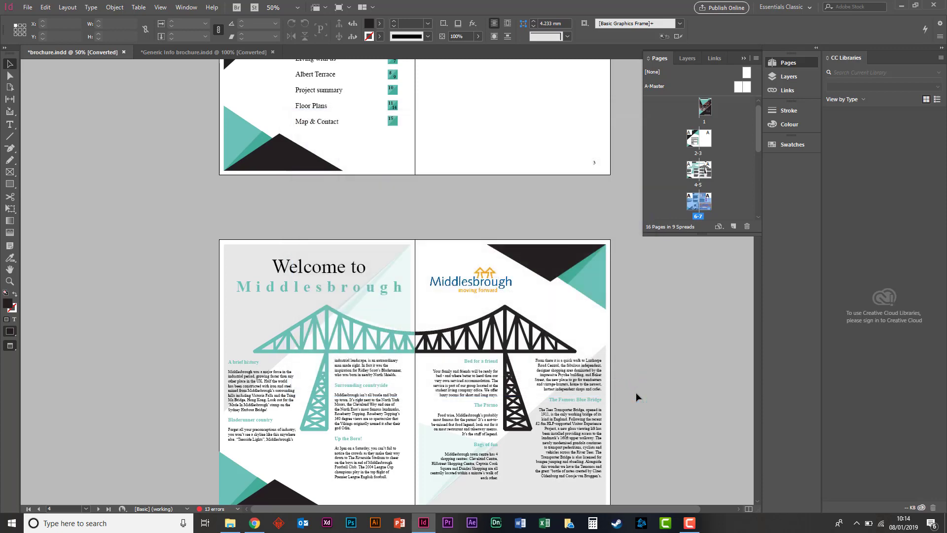
Look through the brochure's spreads to the back cover and return to the Welcome to Middlesbrough spread
{"action": "scroll", "coordinate": [635, 391], "scroll_direction": "down", "scroll_amount": 9}
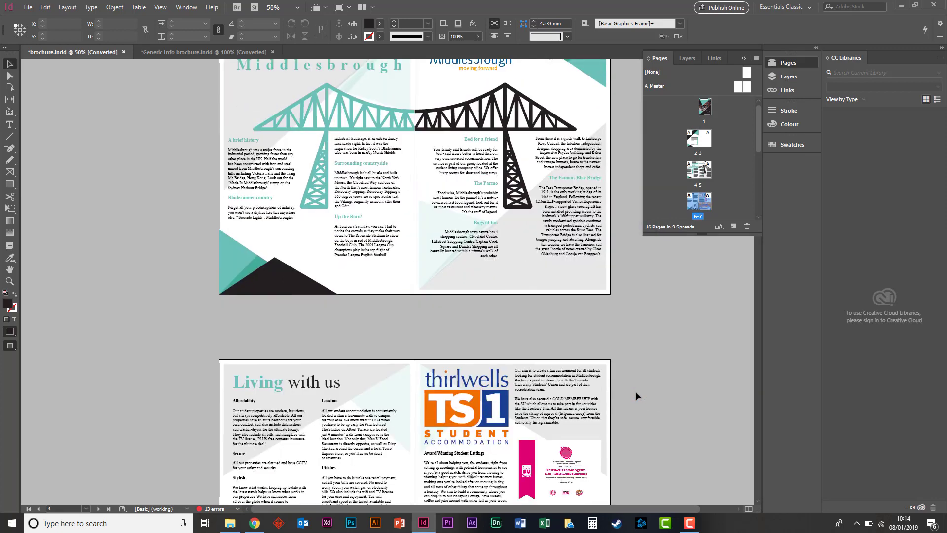
{"action": "scroll", "coordinate": [635, 391], "scroll_direction": "down", "scroll_amount": 10}
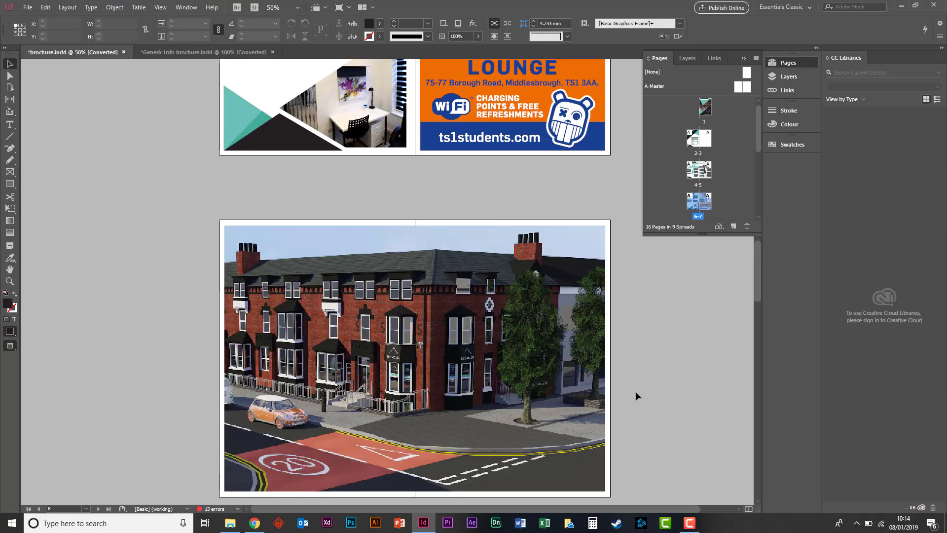
{"action": "scroll", "coordinate": [635, 392], "scroll_direction": "down", "scroll_amount": 10}
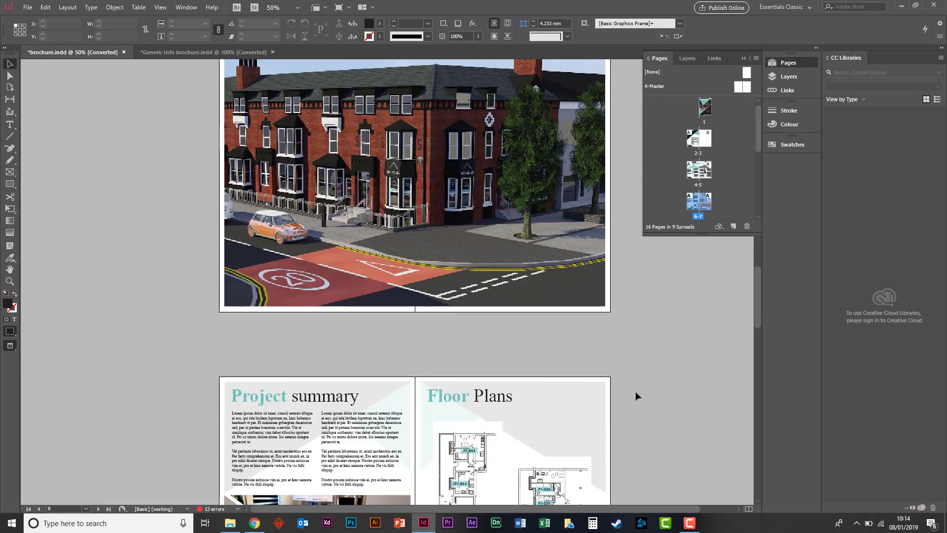
{"action": "scroll", "coordinate": [635, 395], "scroll_direction": "down", "scroll_amount": 15}
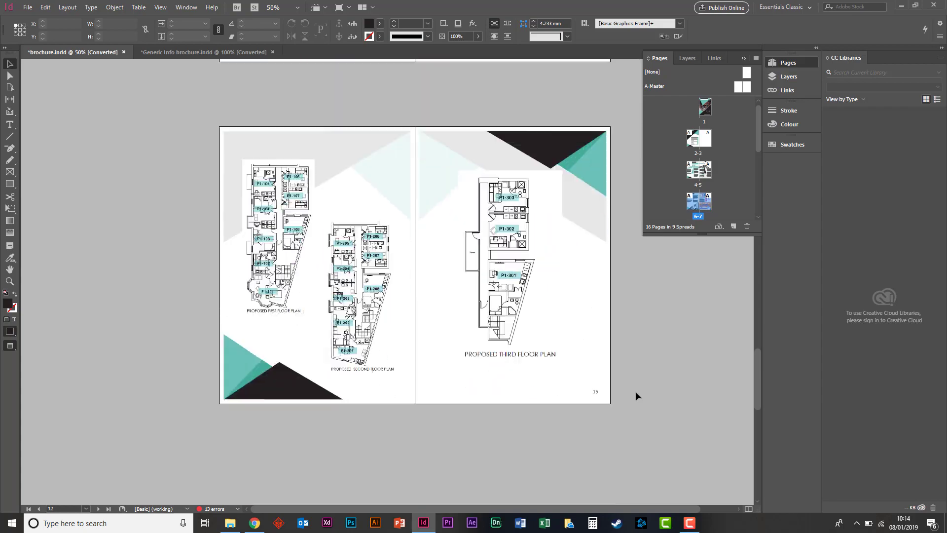
{"action": "scroll", "coordinate": [636, 396], "scroll_direction": "down", "scroll_amount": 3}
{"action": "scroll", "coordinate": [636, 395], "scroll_direction": "up", "scroll_amount": 13}
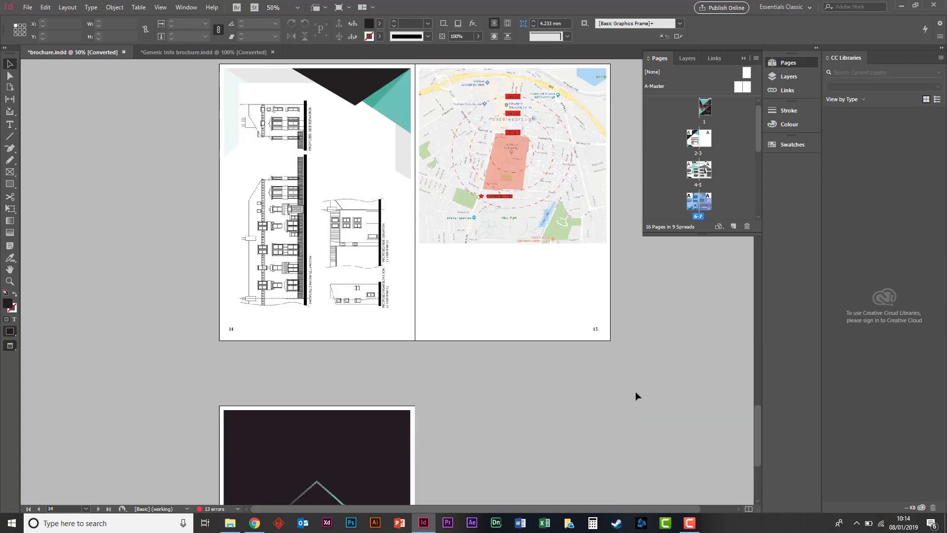
{"action": "scroll", "coordinate": [636, 392], "scroll_direction": "up", "scroll_amount": 9}
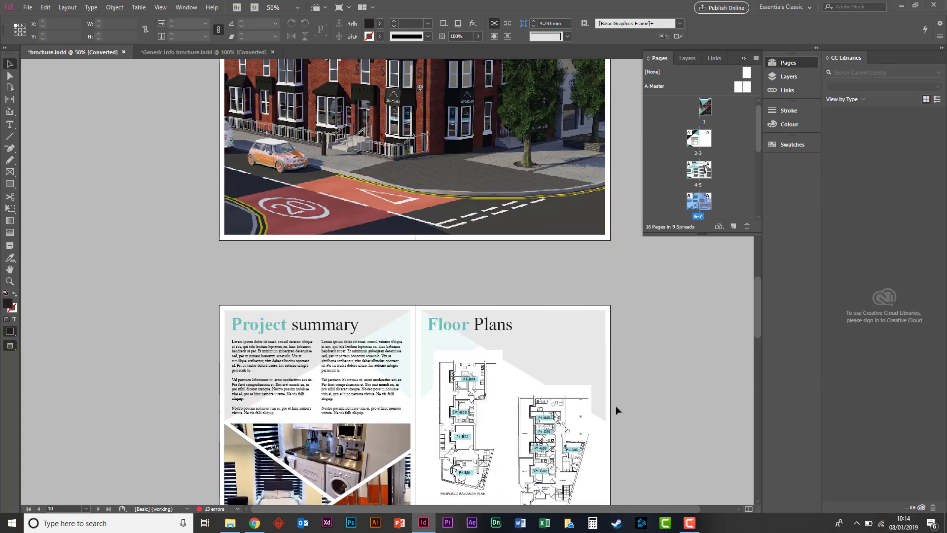
{"action": "scroll", "coordinate": [623, 400], "scroll_direction": "up", "scroll_amount": 2}
{"action": "scroll", "coordinate": [623, 400], "scroll_direction": "up", "scroll_amount": 10}
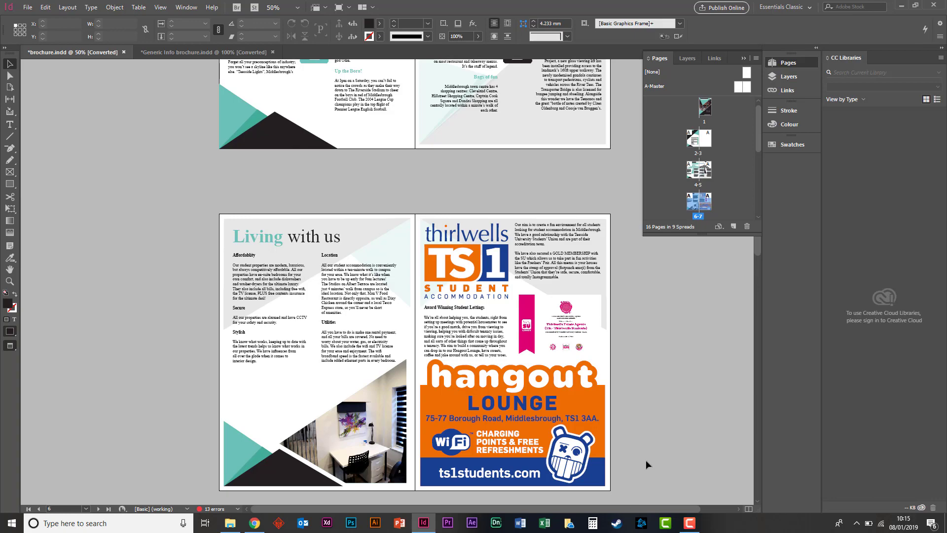
{"action": "scroll", "coordinate": [646, 459], "scroll_direction": "up", "scroll_amount": 5}
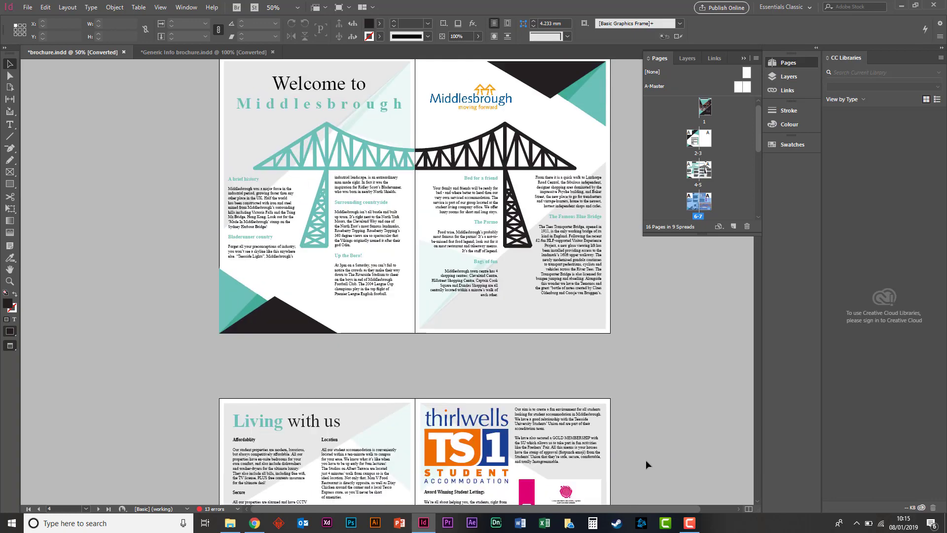
{"action": "scroll", "coordinate": [646, 460], "scroll_direction": "up", "scroll_amount": 1}
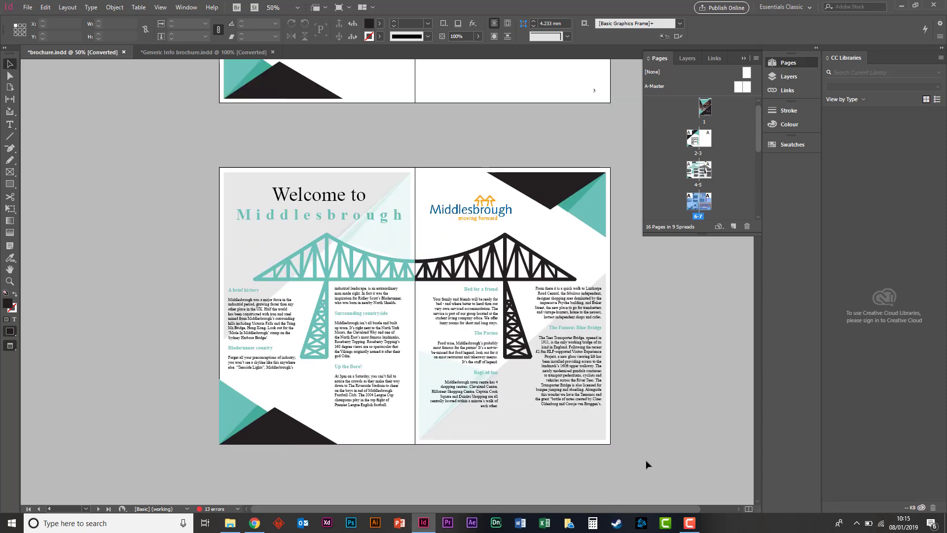